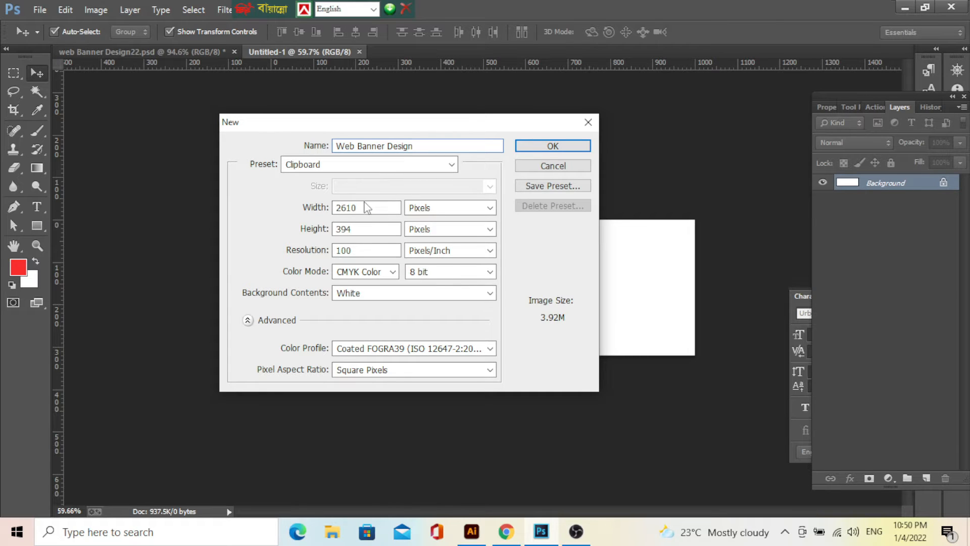
Step: Create the banner document at 1000 × 320 pixels, 300 pixels/inch in RGB Color, and dock its window with the other documents
{"action": "type", "text": "1"}
{"action": "key", "text": "Tab"}
{"action": "type", "text": "3"}
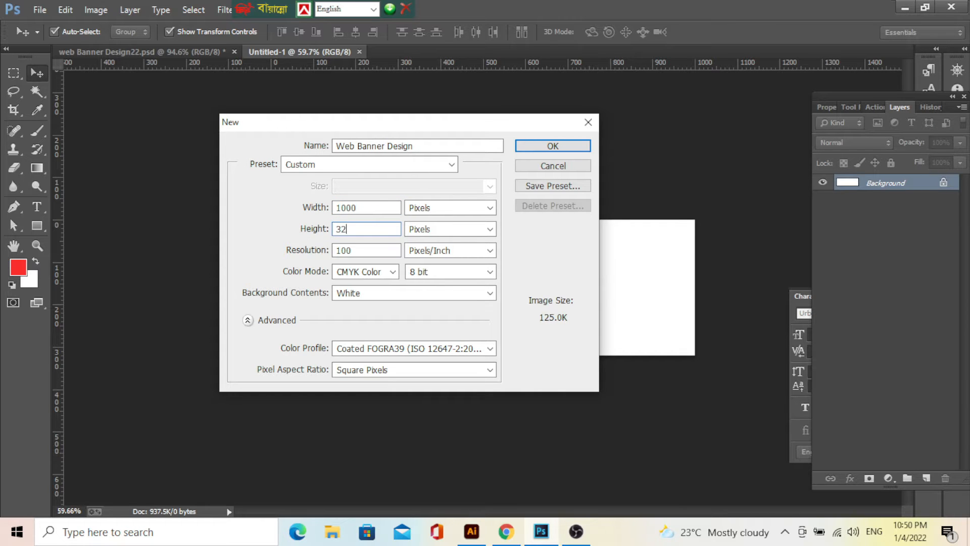
{"action": "key", "text": "Tab"}
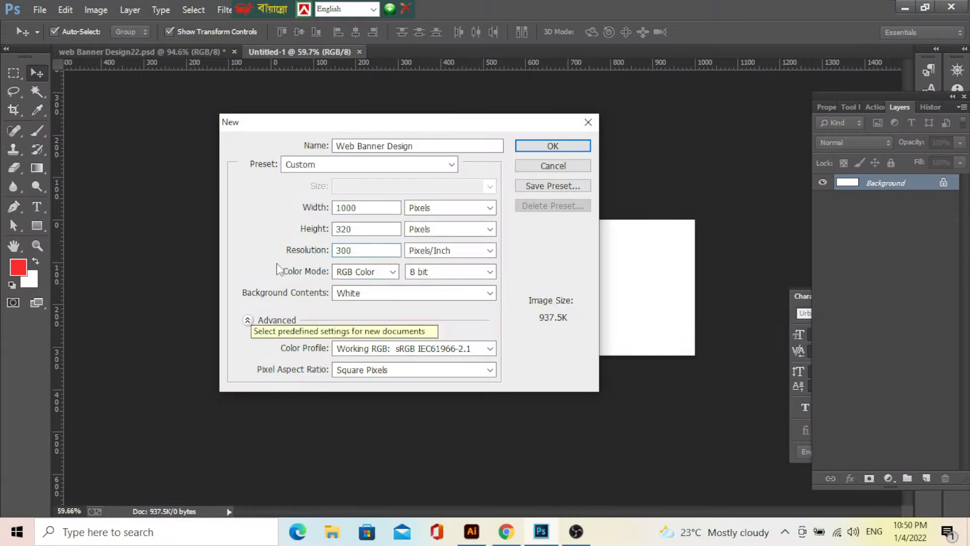
{"action": "left_click", "coordinate": [549, 146]}
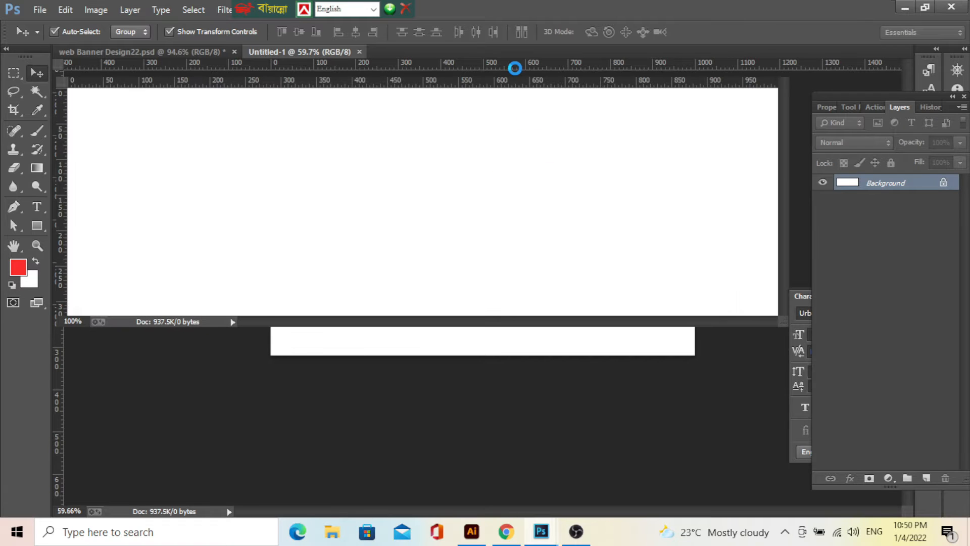
{"action": "left_click_drag", "start_coordinate": [514, 64], "coordinate": [511, 45]}
{"action": "scroll", "coordinate": [479, 265], "scroll_direction": "down", "scroll_amount": 4}
{"action": "scroll", "coordinate": [599, 328], "scroll_direction": "up", "scroll_amount": 4}
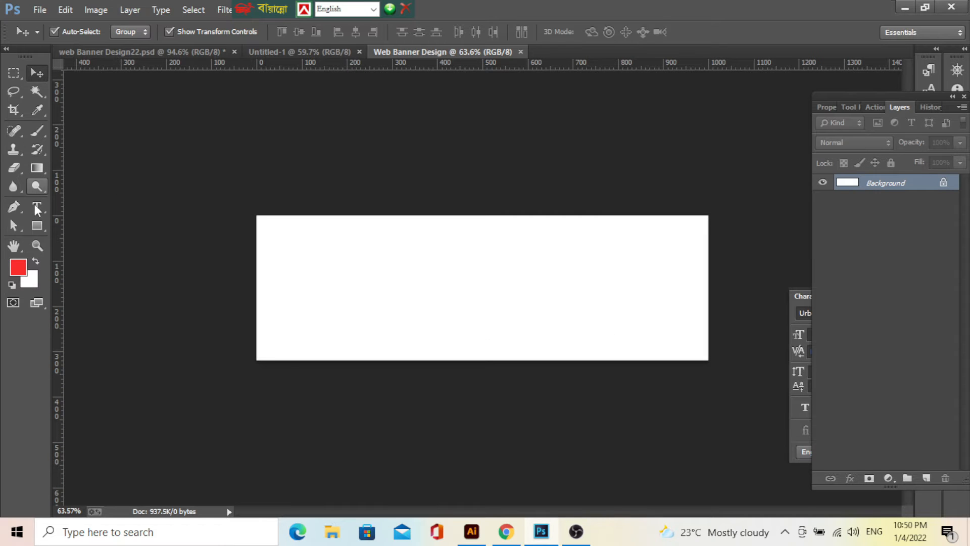
Step: Draw a black rectangle shape of about 1039 × 356 px that covers the whole canvas
{"action": "left_click", "coordinate": [41, 244]}
{"action": "left_click_drag", "start_coordinate": [41, 226], "coordinate": [83, 225]}
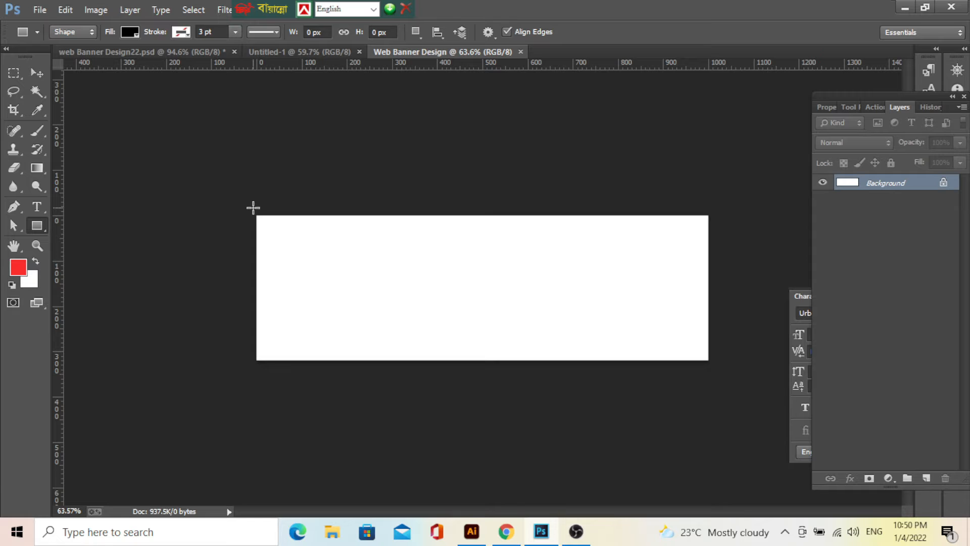
{"action": "left_click_drag", "start_coordinate": [252, 207], "coordinate": [719, 368]}
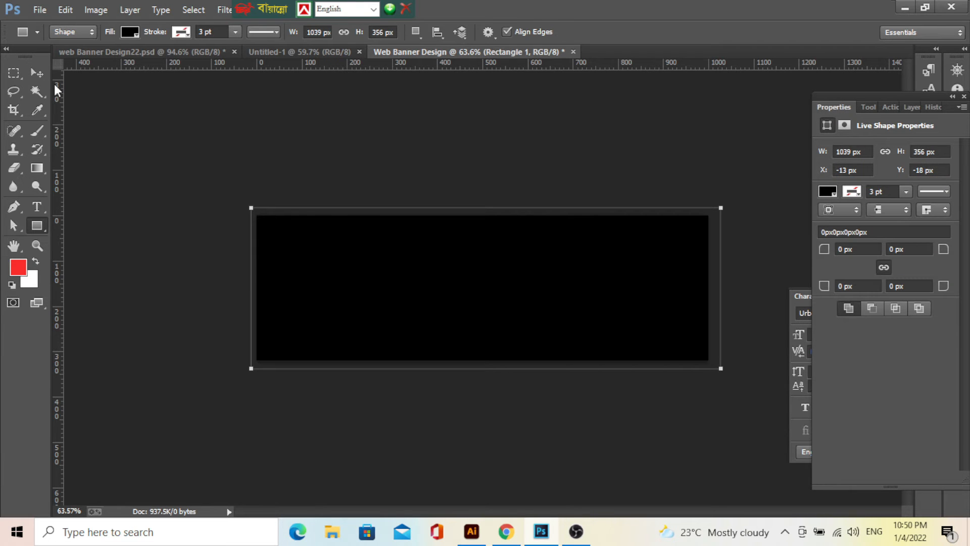
{"action": "left_click", "coordinate": [39, 74]}
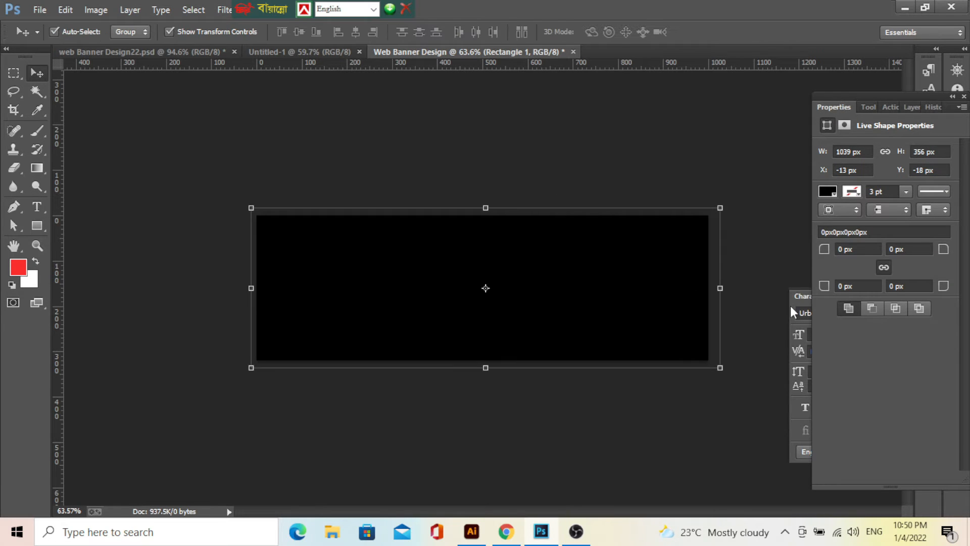
Step: Add a Gradient Overlay to the rectangle layer using the Orange, Yellow, Orange preset
{"action": "key", "text": "F7"}
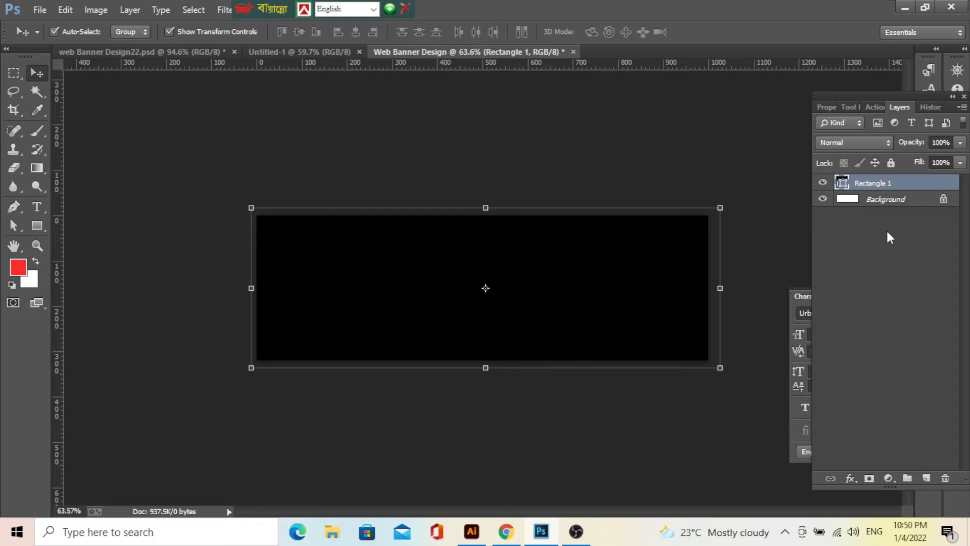
{"action": "left_click", "coordinate": [849, 478]}
{"action": "left_click", "coordinate": [866, 305]}
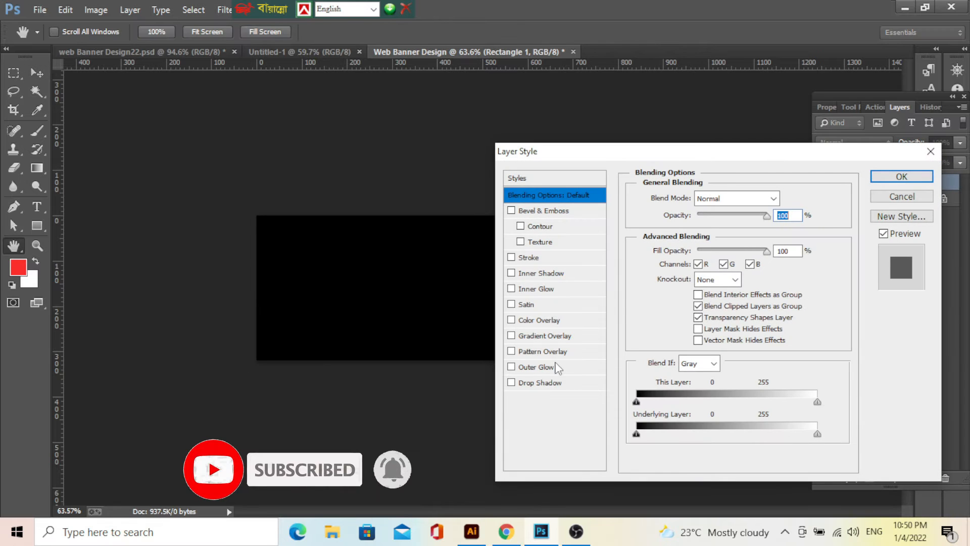
{"action": "left_click", "coordinate": [533, 335]}
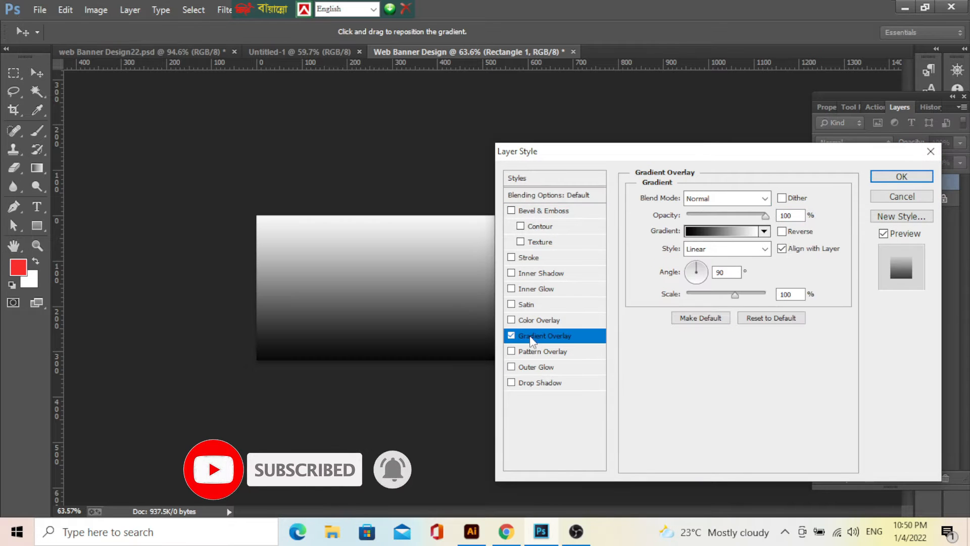
{"action": "left_click", "coordinate": [764, 231]}
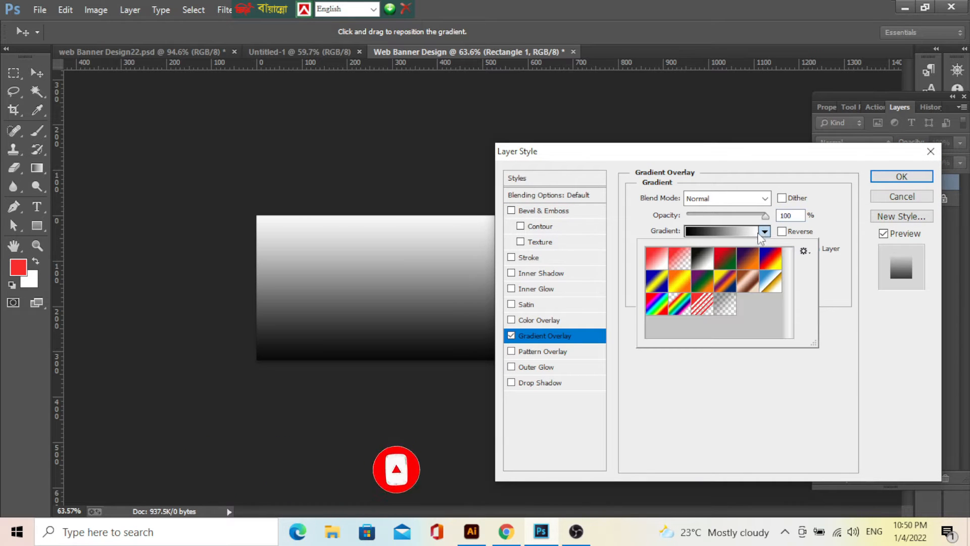
{"action": "left_click", "coordinate": [681, 289]}
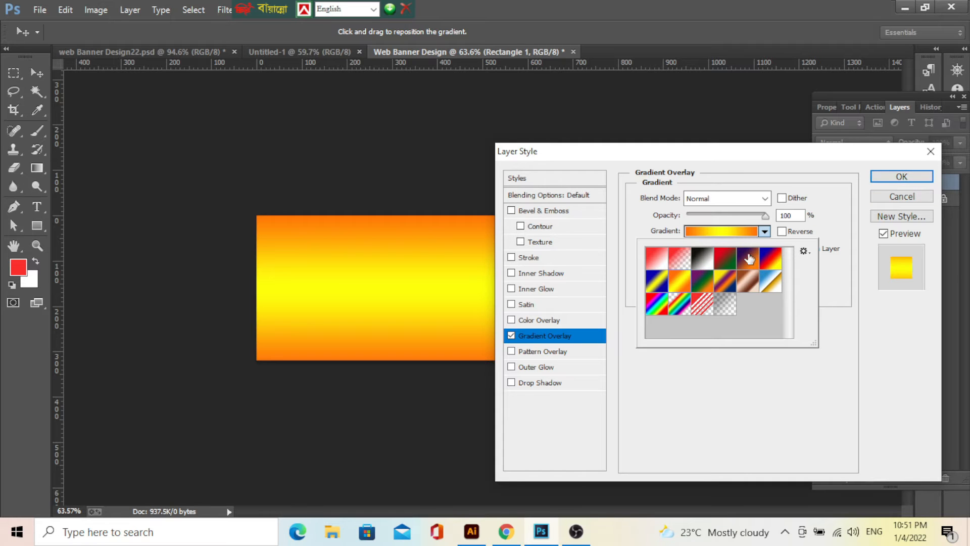
Step: Move the gradient's yellow stop to 33% and the midpoint between yellow and the end orange to 62%, and apply the layer style
{"action": "left_click", "coordinate": [741, 237]}
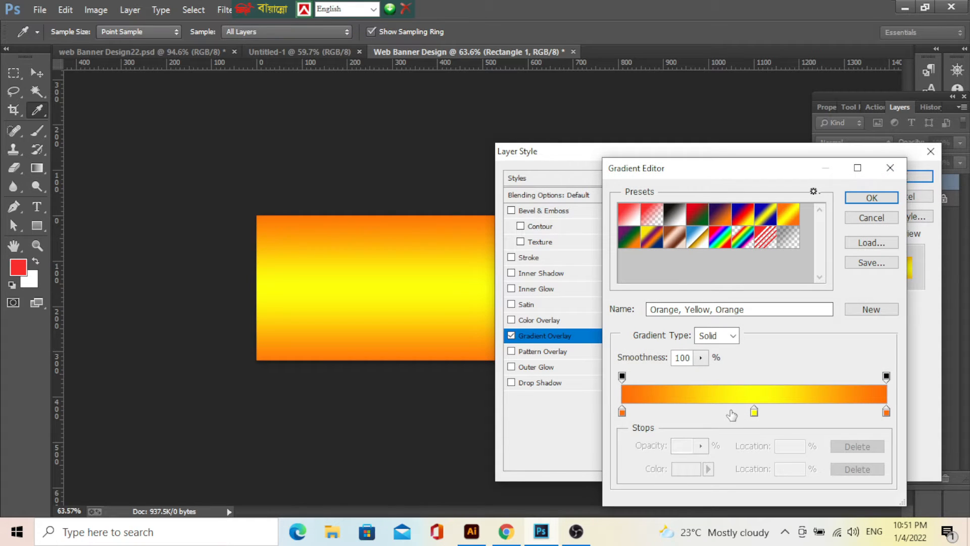
{"action": "left_click_drag", "start_coordinate": [754, 412], "coordinate": [707, 413]}
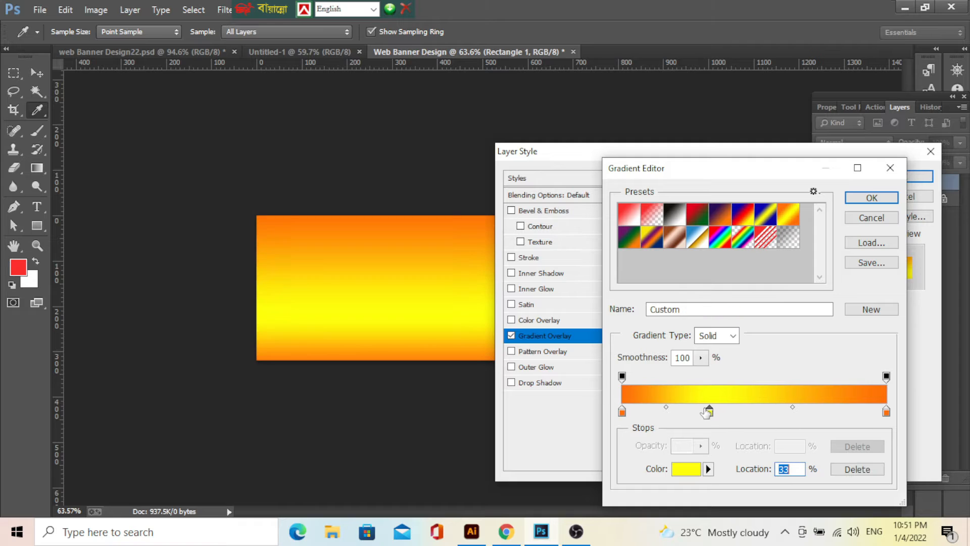
{"action": "left_click_drag", "start_coordinate": [886, 412], "coordinate": [912, 414]}
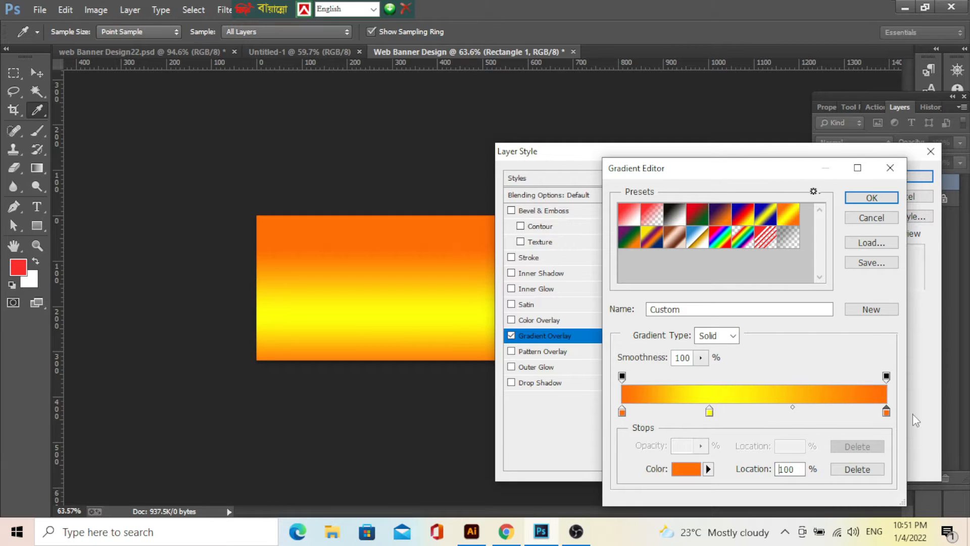
{"action": "left_click_drag", "start_coordinate": [793, 408], "coordinate": [820, 407]}
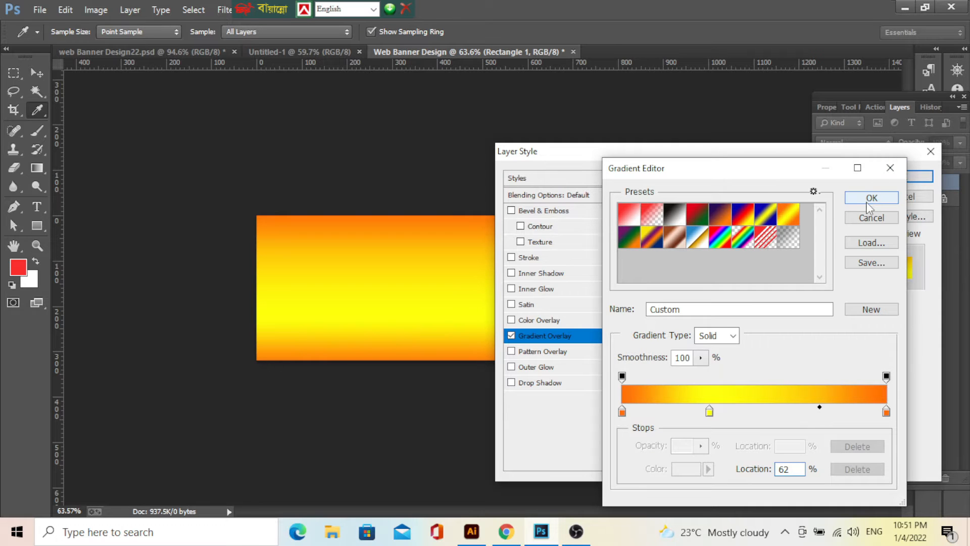
{"action": "left_click", "coordinate": [871, 198]}
{"action": "left_click", "coordinate": [919, 176]}
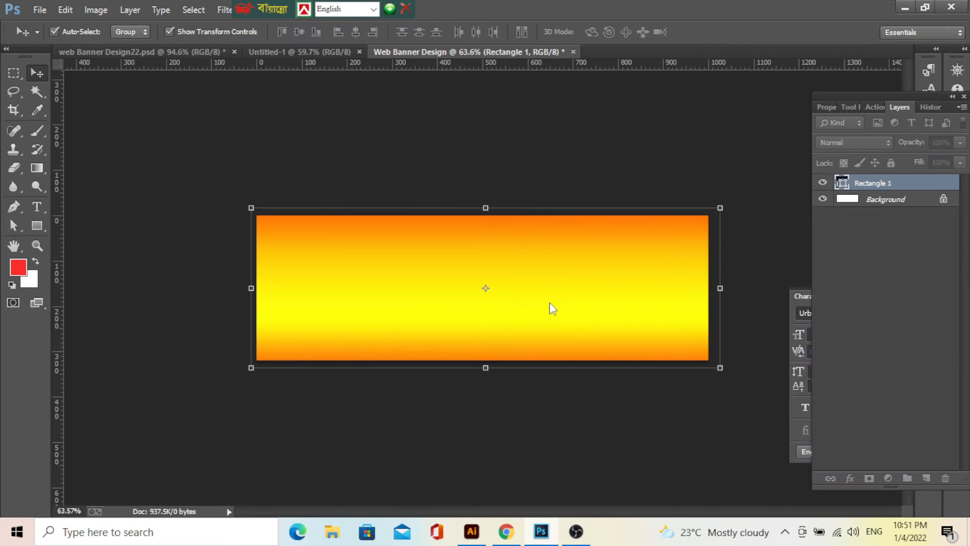
{"action": "scroll", "coordinate": [483, 287], "scroll_direction": "down", "scroll_amount": 2}
{"action": "scroll", "coordinate": [518, 293], "scroll_direction": "up", "scroll_amount": 3}
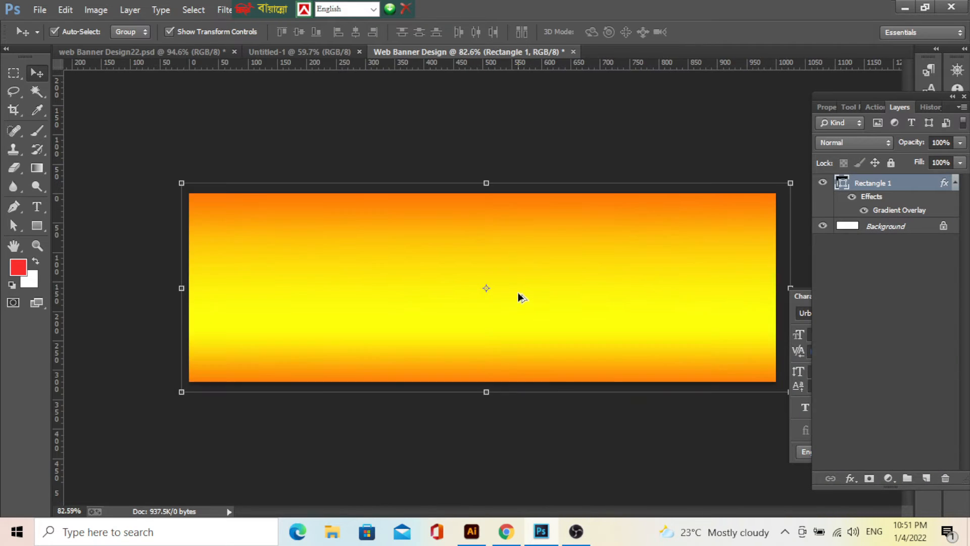
{"action": "left_click", "coordinate": [581, 537]}
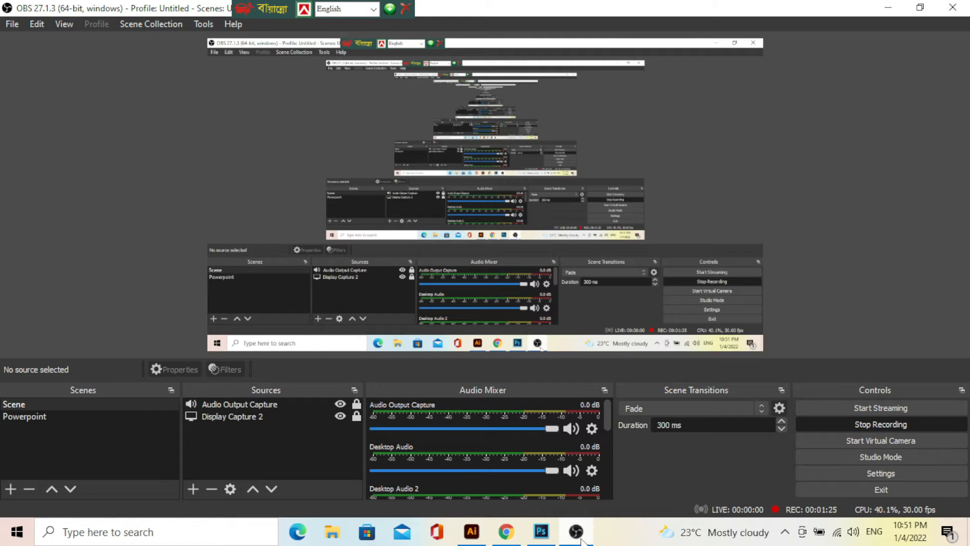
{"action": "left_click", "coordinate": [581, 539]}
{"action": "scroll", "coordinate": [475, 389], "scroll_direction": "down", "scroll_amount": 1}
{"action": "scroll", "coordinate": [507, 234], "scroll_direction": "up", "scroll_amount": 1}
Step: Draw a black square shape of about 274 × 274 px overlapping the banner's upper edge, with no other layer selected
{"action": "left_click", "coordinate": [513, 177]}
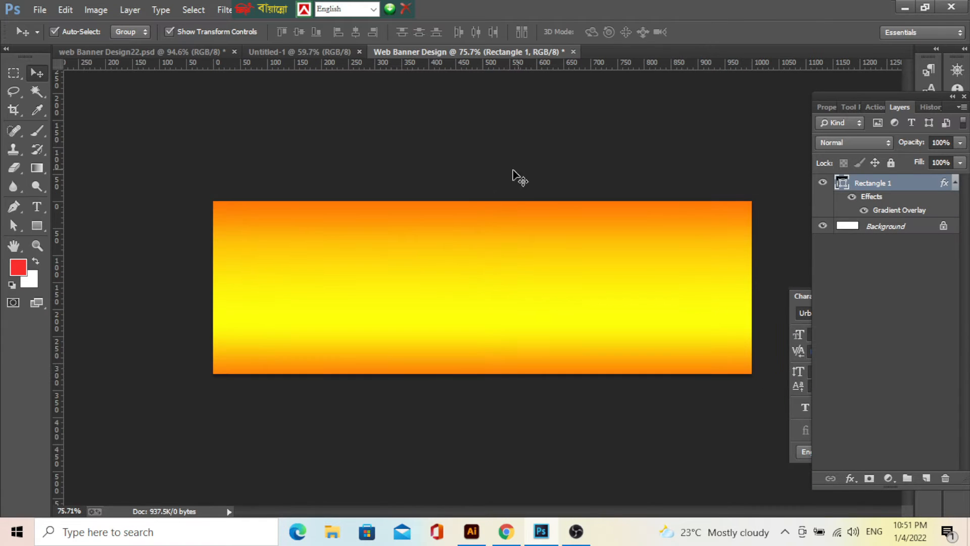
{"action": "left_click", "coordinate": [37, 225]}
{"action": "left_click", "coordinate": [80, 225]}
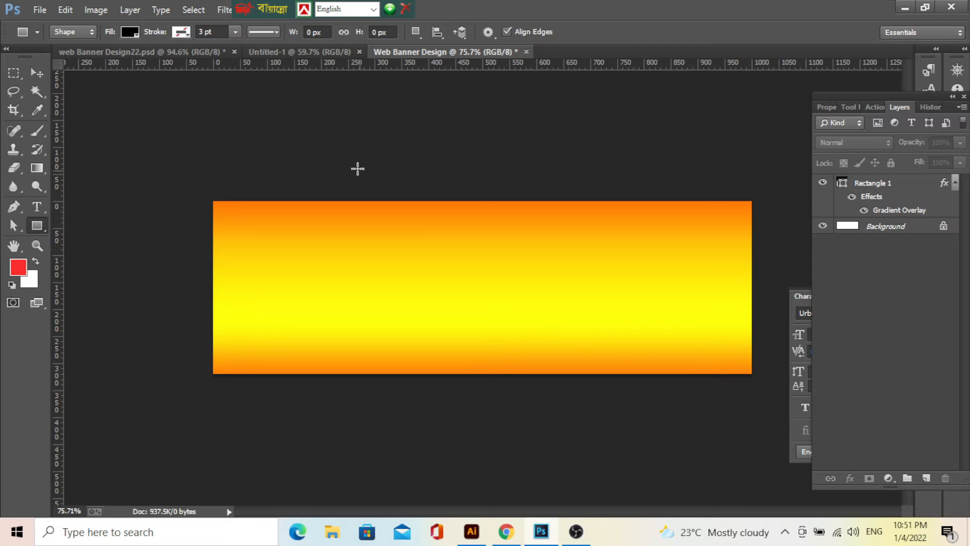
{"action": "left_click_drag", "start_coordinate": [321, 142], "coordinate": [469, 289]}
{"action": "left_click", "coordinate": [37, 73]}
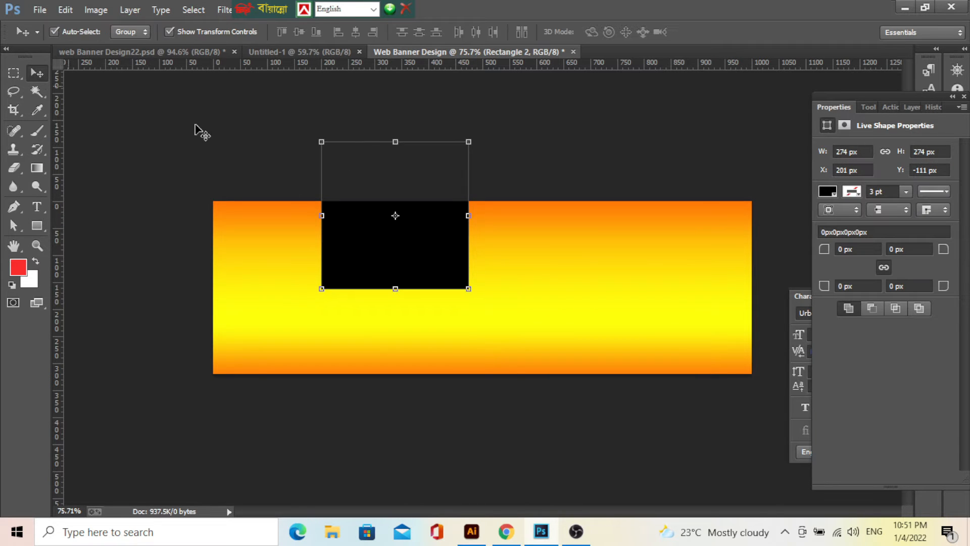
Step: Rotate the black square 45°, scale it to about 121%, and centre it on the banner's upper edge as a downward-pointing triangle
{"action": "left_click_drag", "start_coordinate": [482, 139], "coordinate": [523, 227]}
{"action": "left_click_drag", "start_coordinate": [447, 236], "coordinate": [549, 240]}
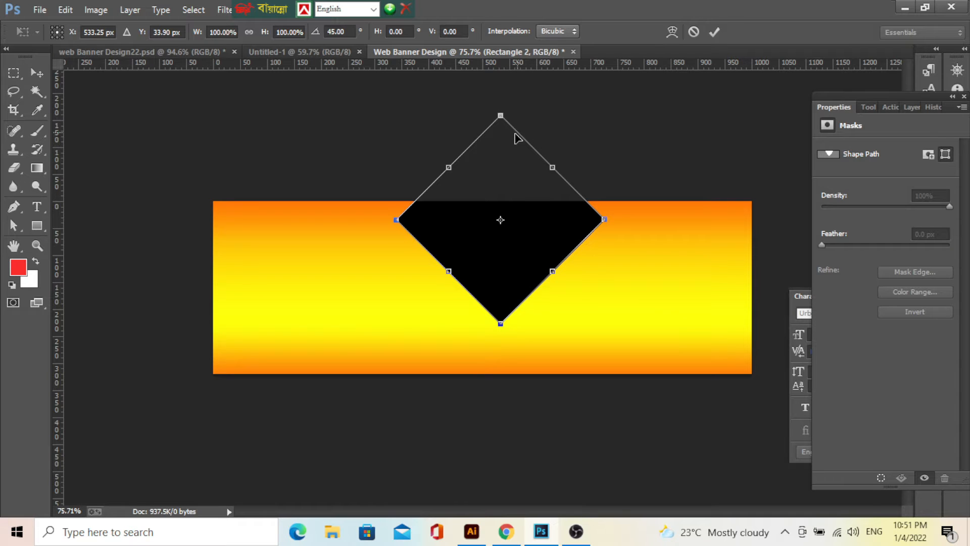
{"action": "scroll", "coordinate": [513, 255], "scroll_direction": "down", "scroll_amount": 3}
{"action": "left_click_drag", "start_coordinate": [499, 158], "coordinate": [497, 124]}
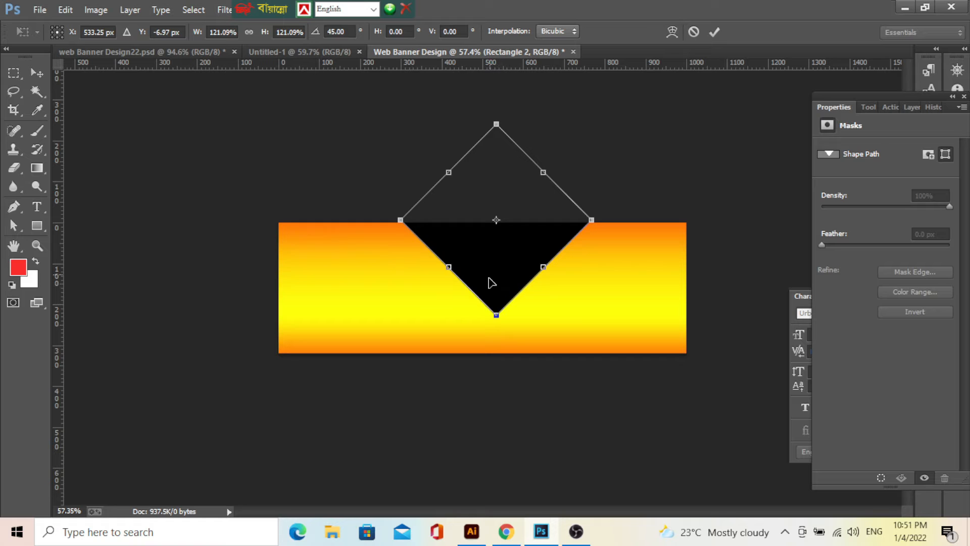
{"action": "left_click_drag", "start_coordinate": [499, 257], "coordinate": [486, 259]}
{"action": "left_click", "coordinate": [713, 32]}
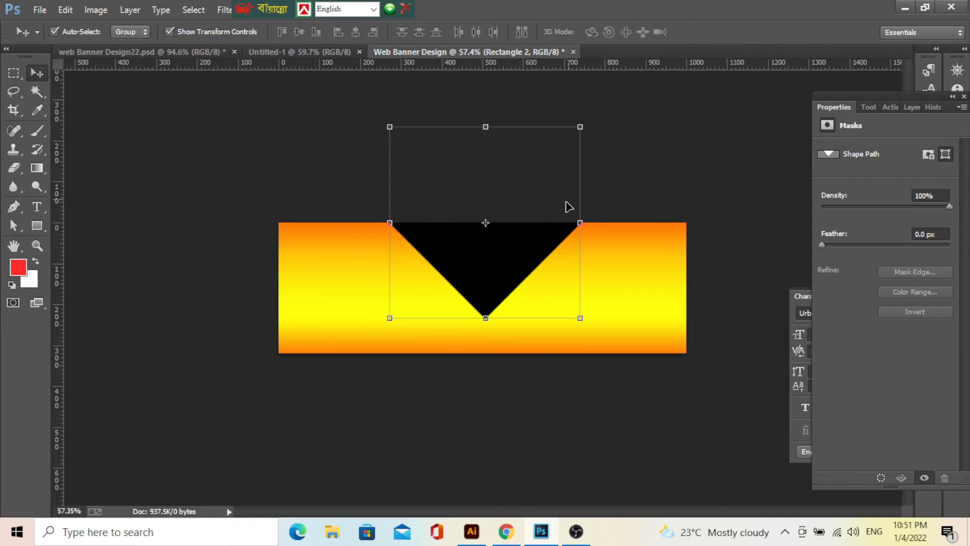
Step: Apply a linear Gradient Overlay with the Orange, Yellow, Orange preset at 90° to the rotated square's layer
{"action": "scroll", "coordinate": [482, 253], "scroll_direction": "down", "scroll_amount": 3}
{"action": "scroll", "coordinate": [509, 277], "scroll_direction": "up", "scroll_amount": 4}
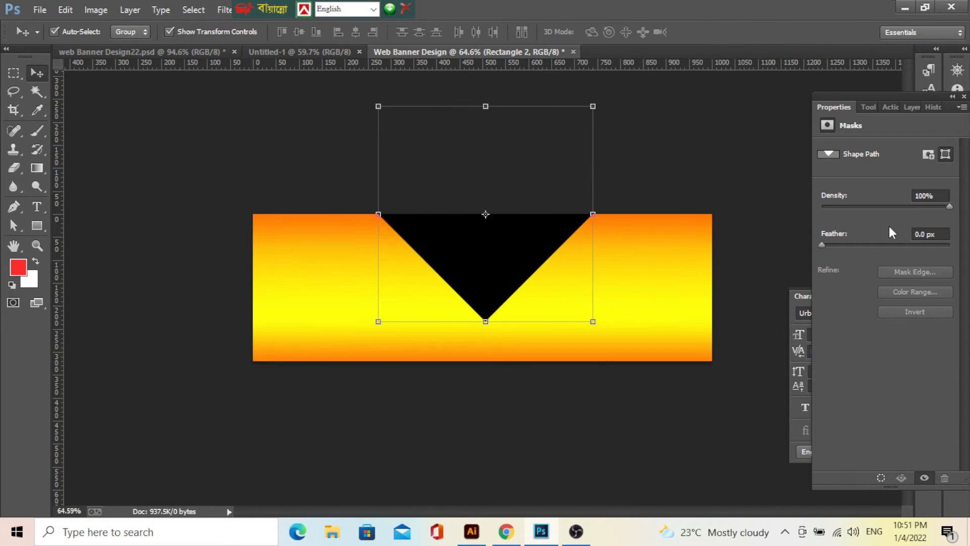
{"action": "left_click", "coordinate": [912, 108]}
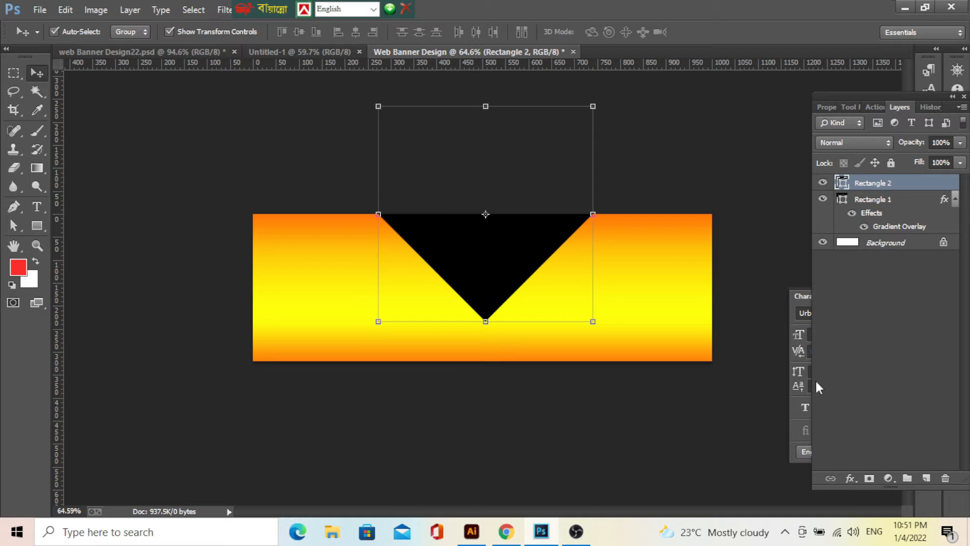
{"action": "left_click", "coordinate": [848, 479]}
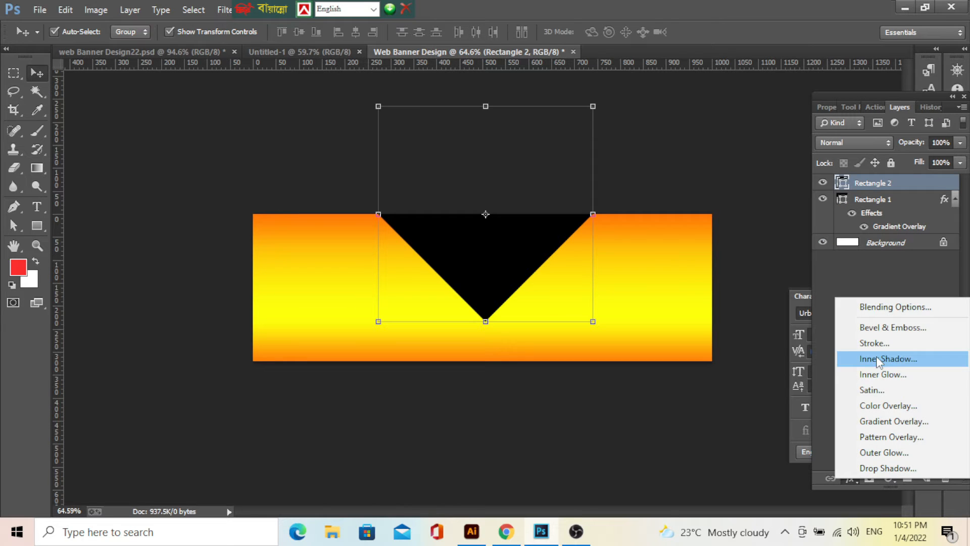
{"action": "left_click", "coordinate": [869, 306]}
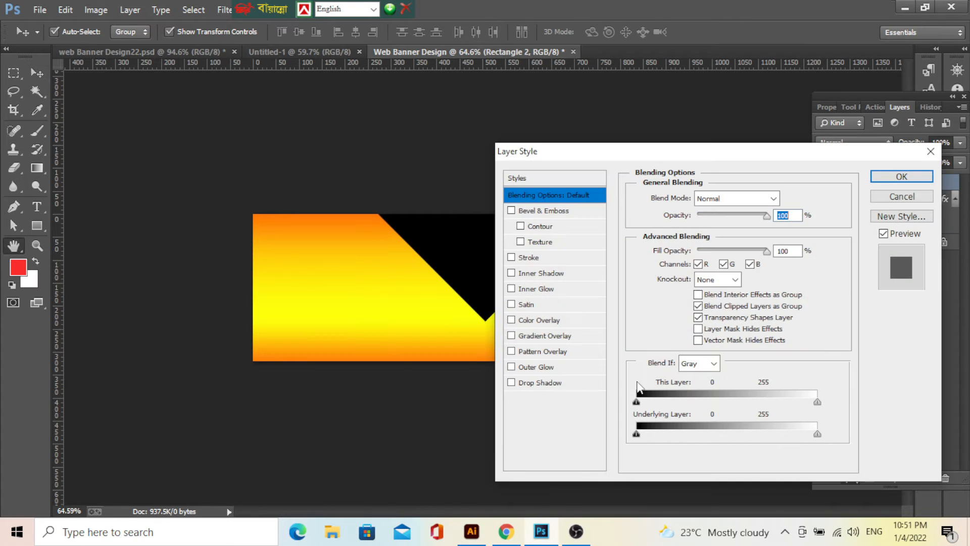
{"action": "left_click", "coordinate": [534, 336]}
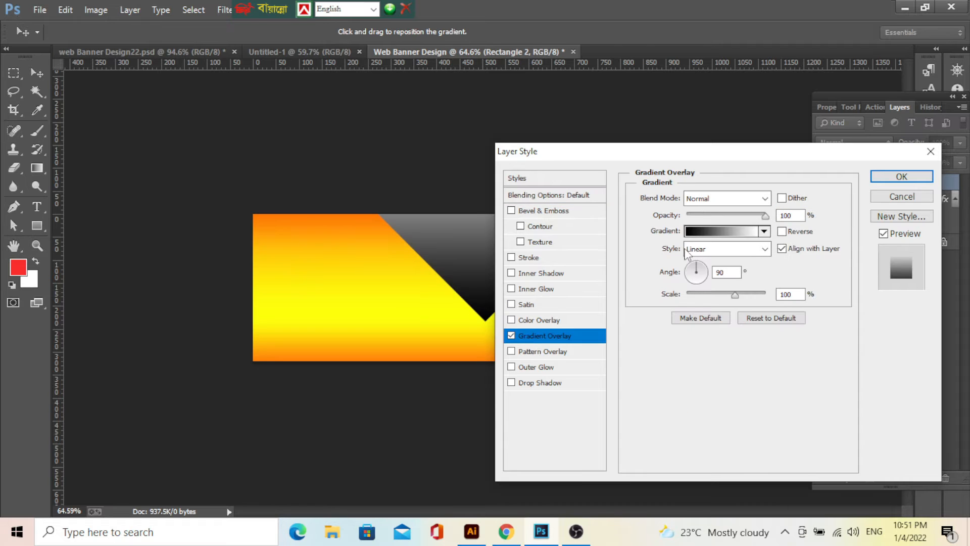
{"action": "left_click", "coordinate": [721, 233]}
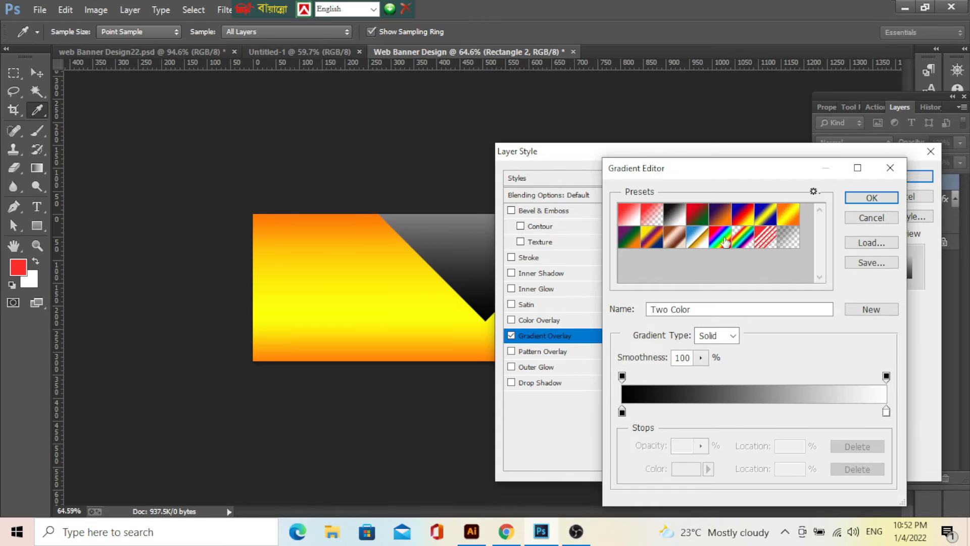
{"action": "left_click", "coordinate": [788, 216]}
{"action": "left_click", "coordinate": [871, 197]}
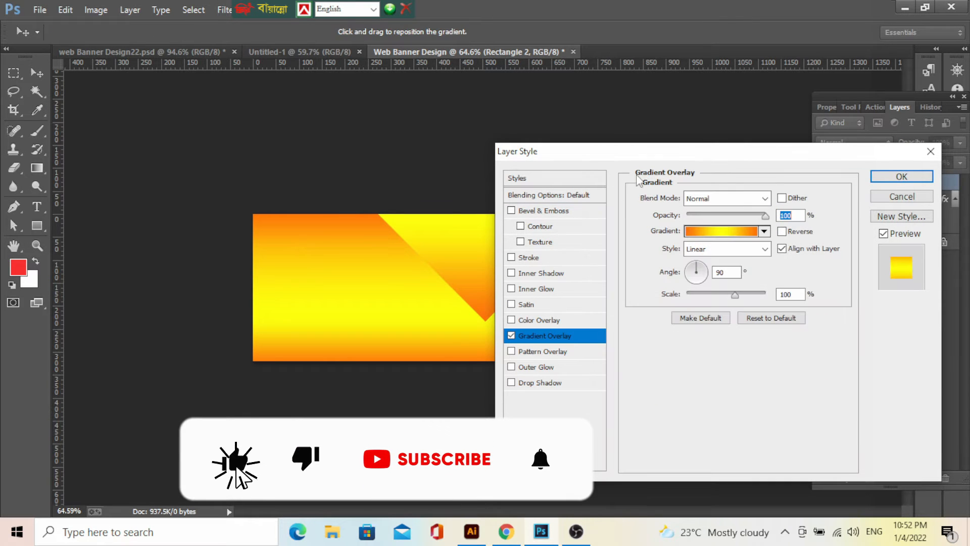
{"action": "left_click", "coordinate": [902, 176]}
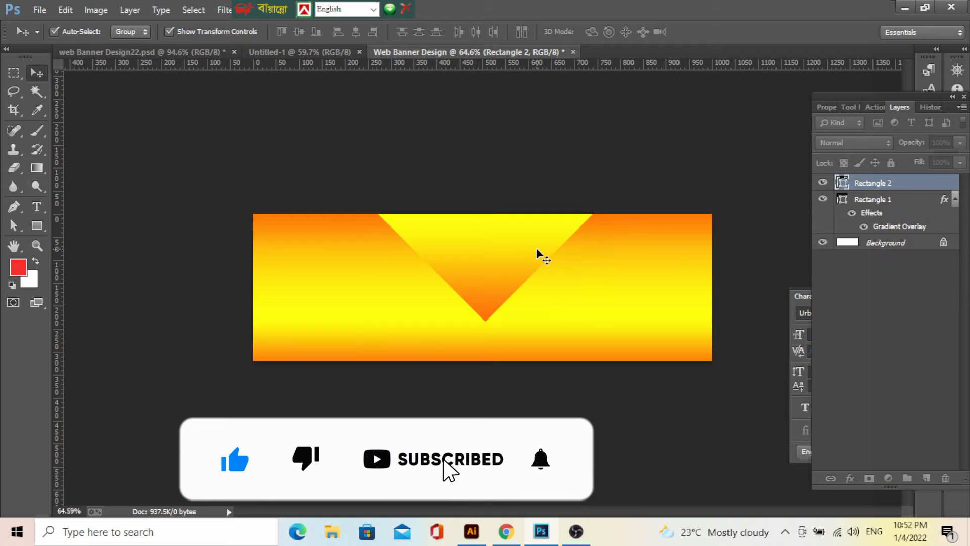
Step: Duplicate the gradient triangle and move the copy straight up by about 33 px, leaving a V-shaped band of the original
{"action": "scroll", "coordinate": [502, 266], "scroll_direction": "up", "scroll_amount": 3}
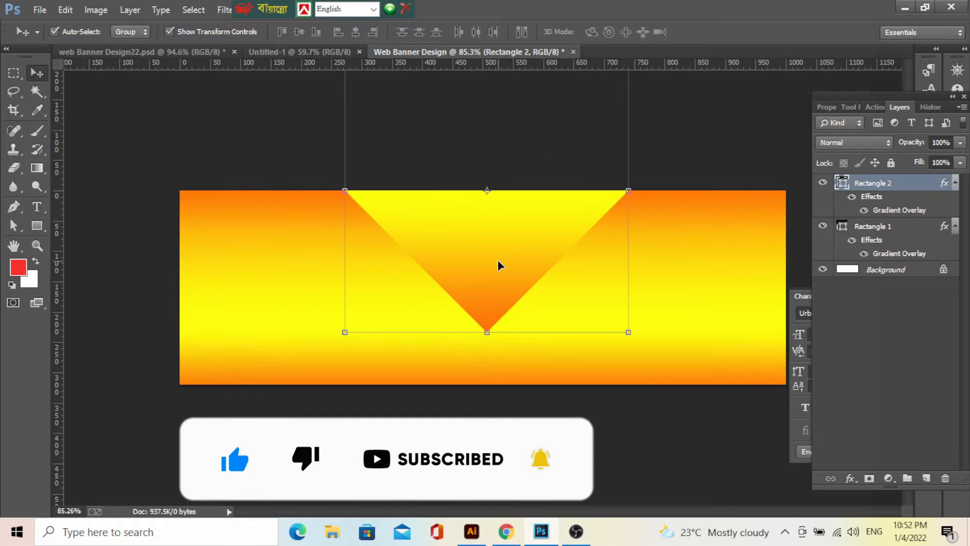
{"action": "scroll", "coordinate": [502, 265], "scroll_direction": "up", "scroll_amount": 4}
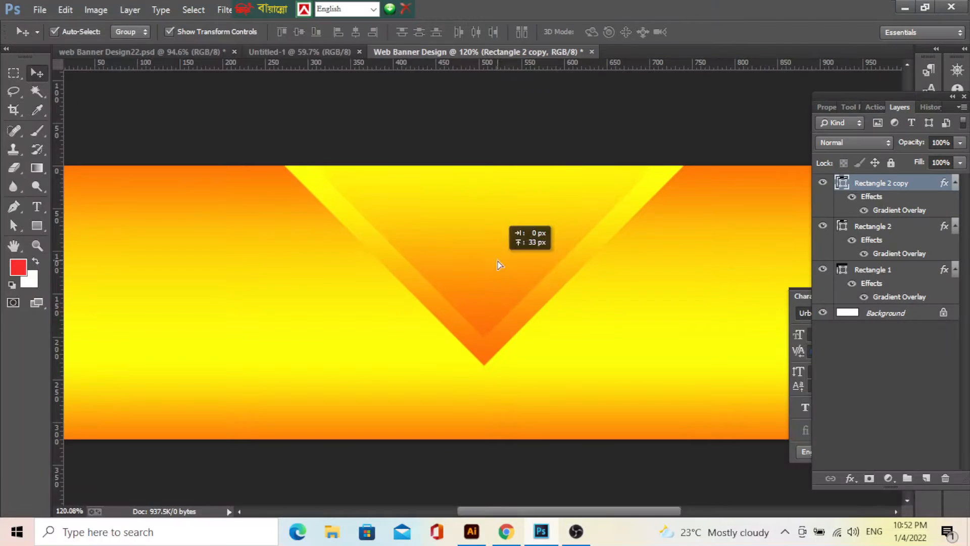
{"action": "left_click_drag", "start_coordinate": [498, 262], "coordinate": [495, 250]}
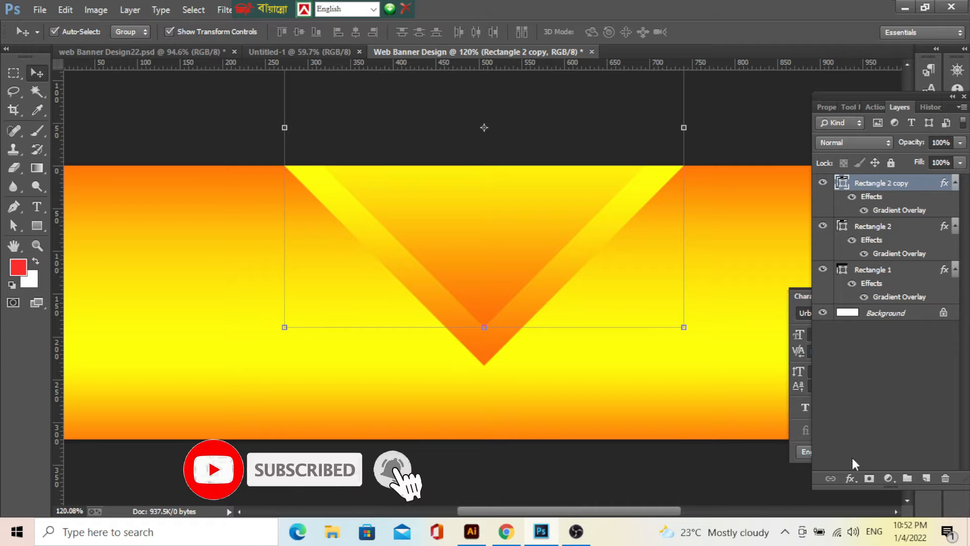
Step: Edit the triangle copy's Gradient Overlay with the yellow stop at 16% and an orange stop at 48%, apply it and deselect the layer
{"action": "left_click", "coordinate": [850, 478]}
{"action": "left_click", "coordinate": [864, 307]}
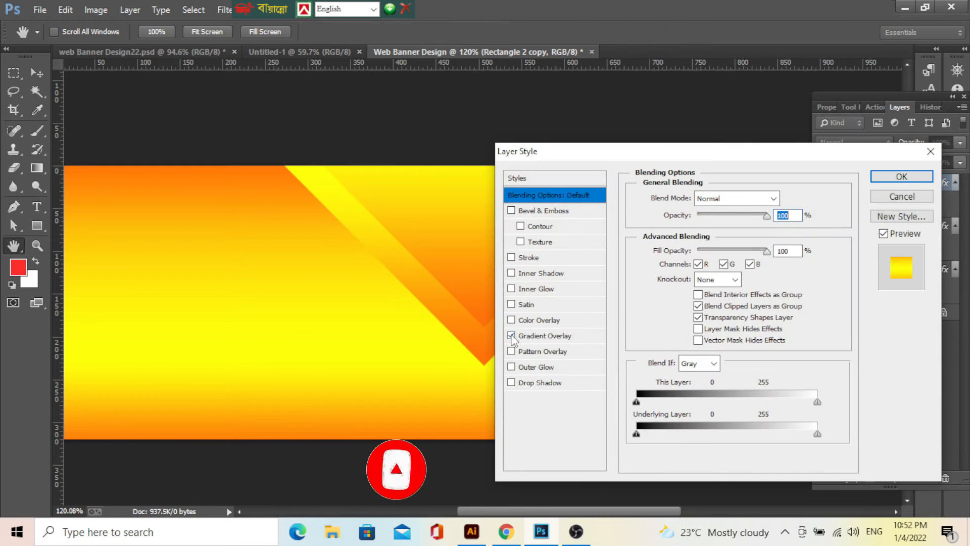
{"action": "left_click", "coordinate": [527, 337]}
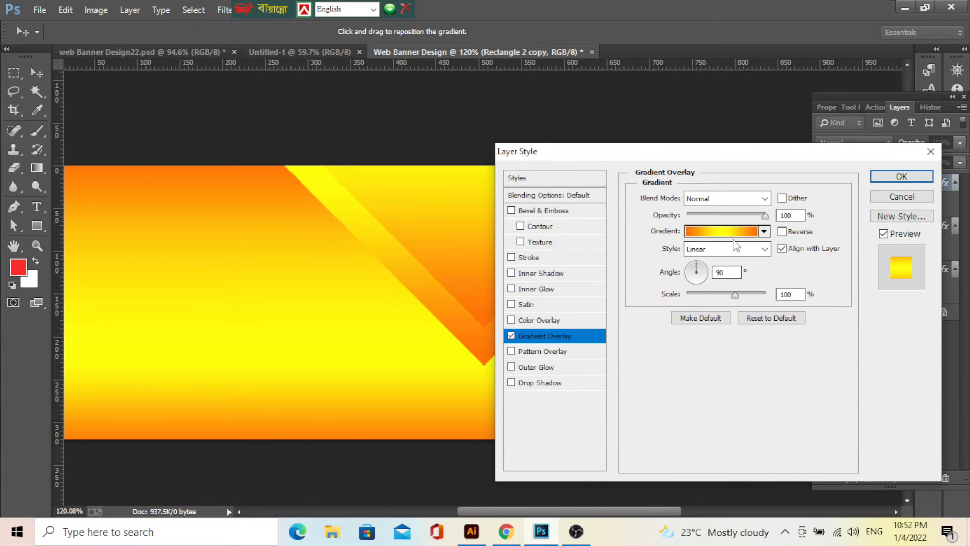
{"action": "left_click", "coordinate": [732, 235]}
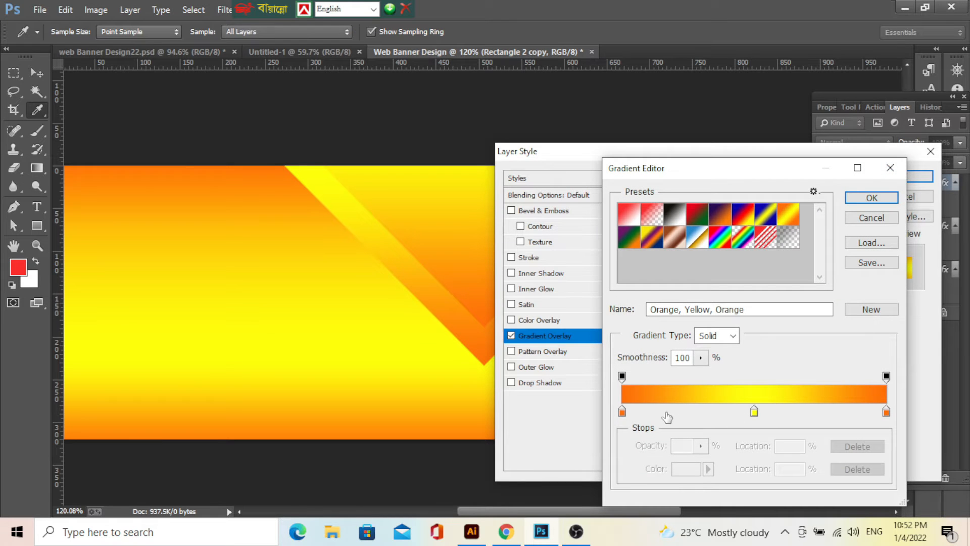
{"action": "left_click_drag", "start_coordinate": [625, 413], "coordinate": [665, 413]}
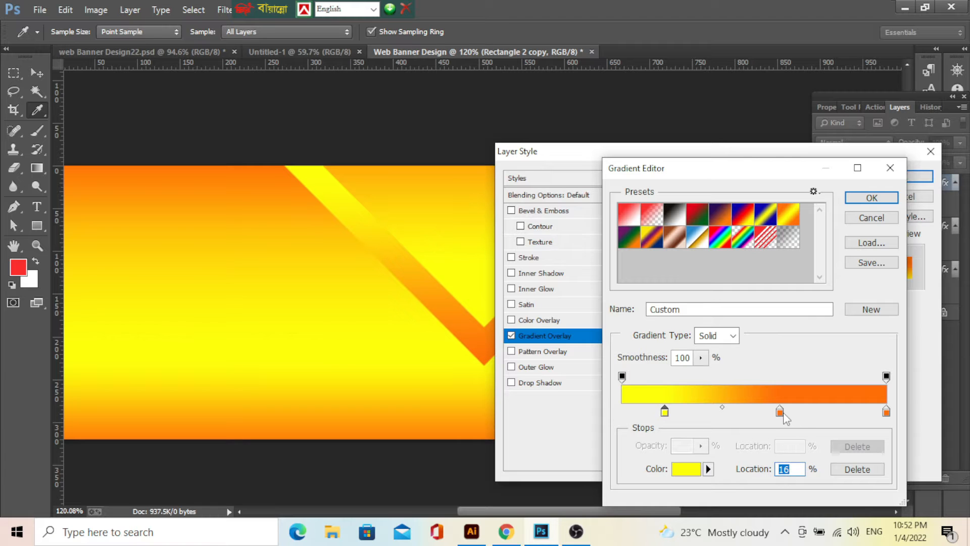
{"action": "left_click_drag", "start_coordinate": [779, 413], "coordinate": [749, 413]}
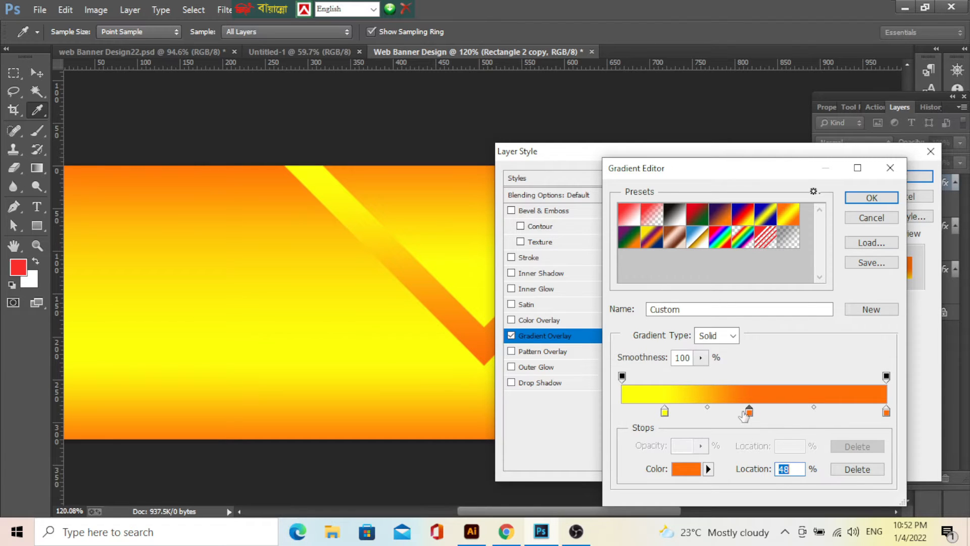
{"action": "left_click", "coordinate": [870, 198]}
{"action": "left_click", "coordinate": [920, 176]}
{"action": "key", "text": "v"}
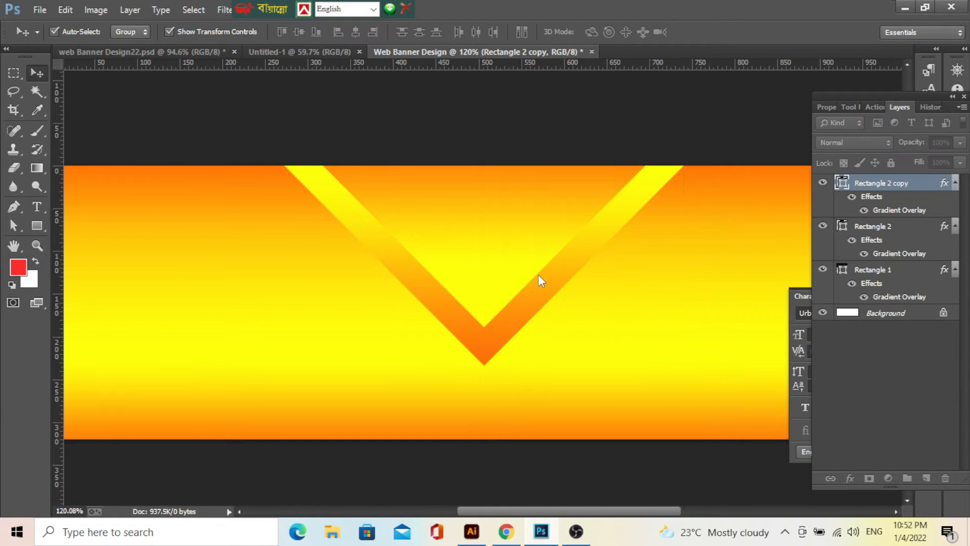
{"action": "scroll", "coordinate": [524, 281], "scroll_direction": "down", "scroll_amount": 3}
{"action": "left_click", "coordinate": [732, 162]}
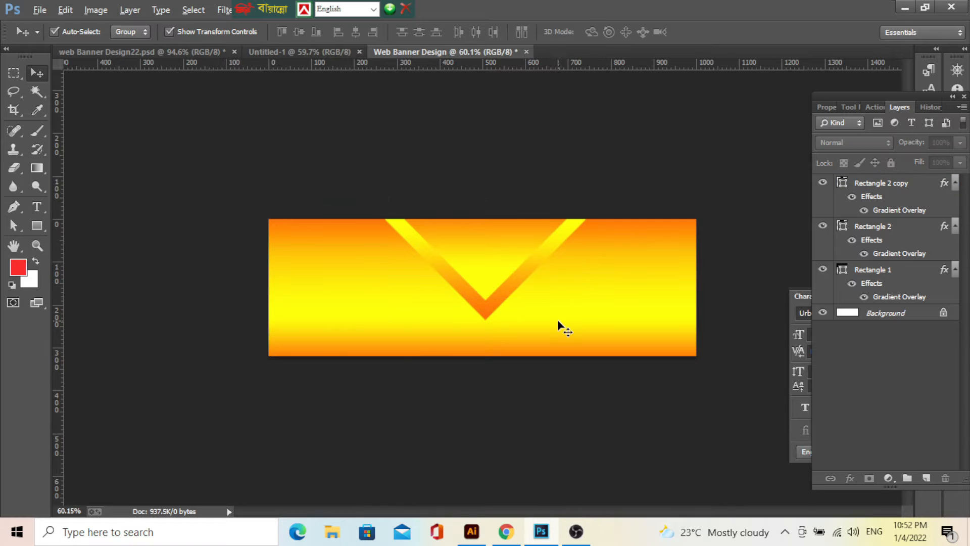
Step: Outline the banner's right part on a new layer with a four-sided Pen path slanting parallel to the V, and convert it to a selection
{"action": "scroll", "coordinate": [558, 324], "scroll_direction": "up", "scroll_amount": 2}
{"action": "scroll", "coordinate": [576, 317], "scroll_direction": "down", "scroll_amount": 2}
{"action": "scroll", "coordinate": [577, 317], "scroll_direction": "up", "scroll_amount": 2}
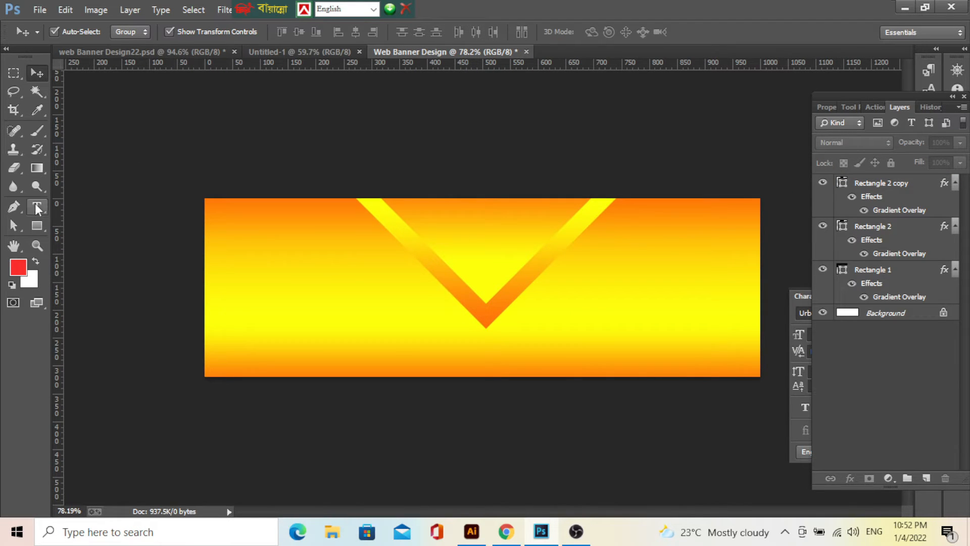
{"action": "left_click", "coordinate": [14, 206]}
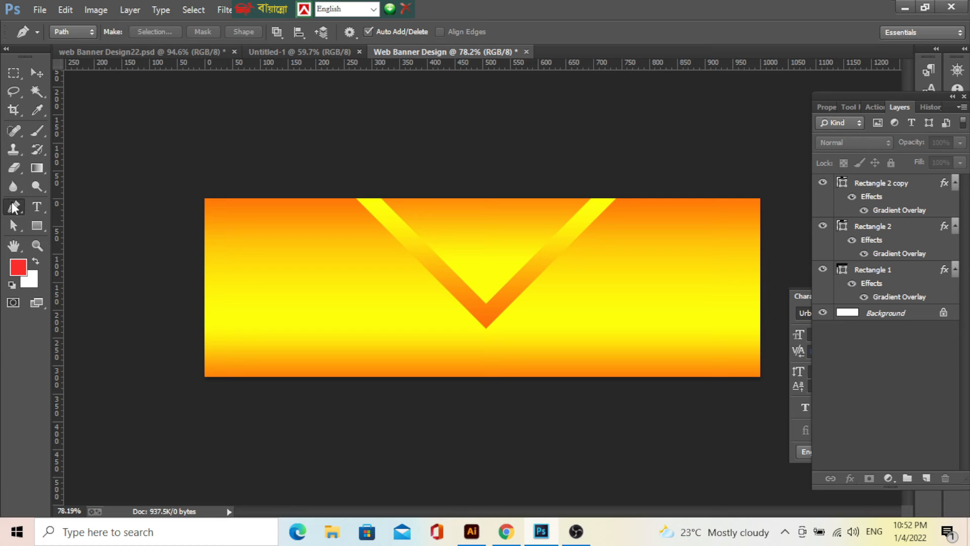
{"action": "right_click", "coordinate": [14, 207]}
{"action": "left_click", "coordinate": [78, 207]}
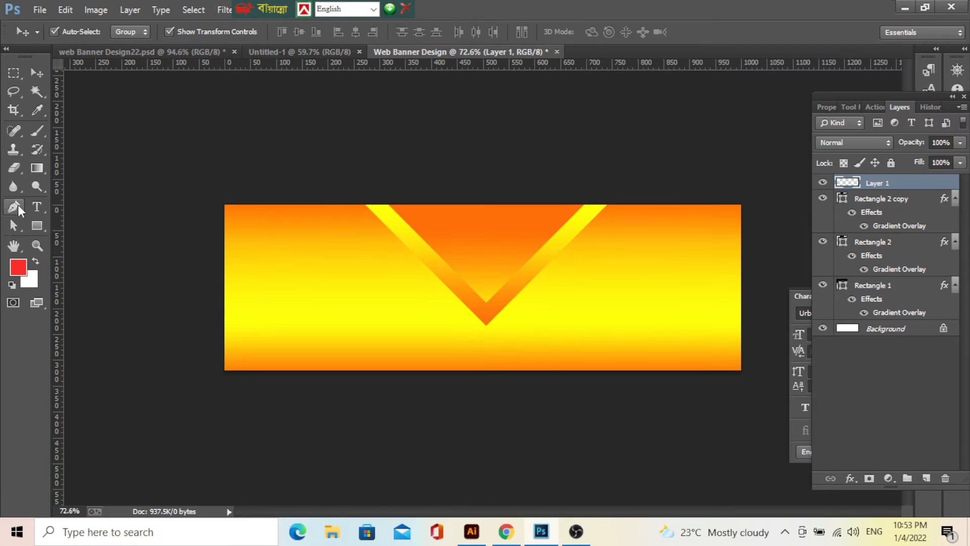
{"action": "left_click", "coordinate": [14, 206]}
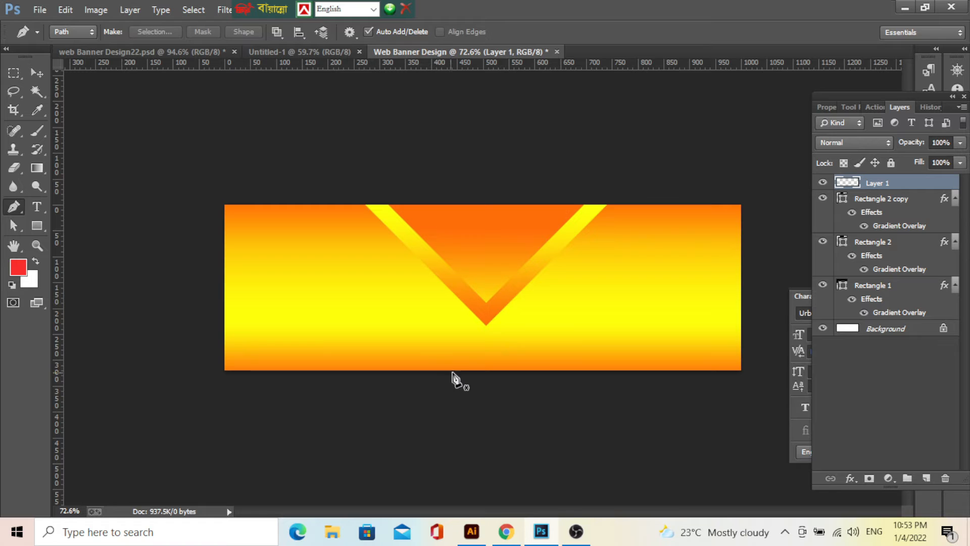
{"action": "left_click", "coordinate": [478, 377]}
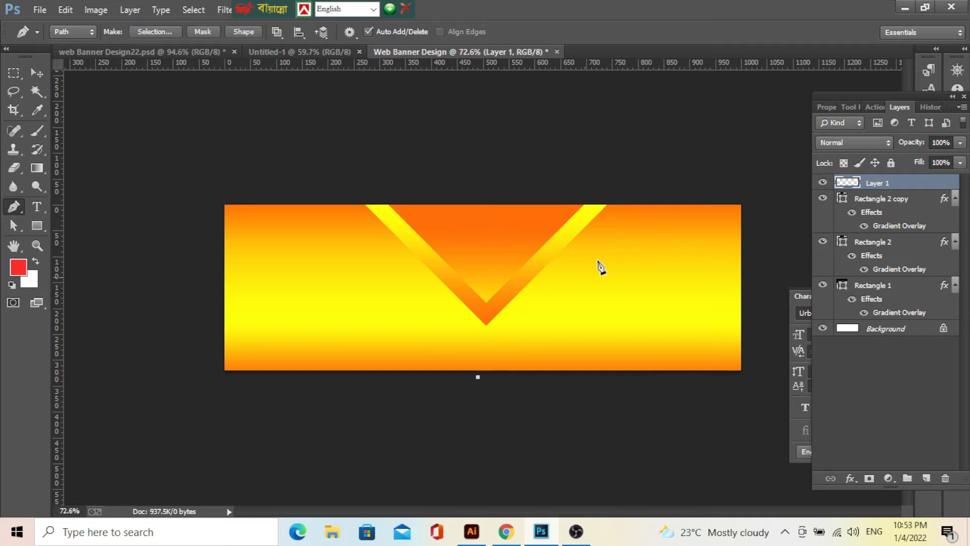
{"action": "key", "text": "ctrl+z"}
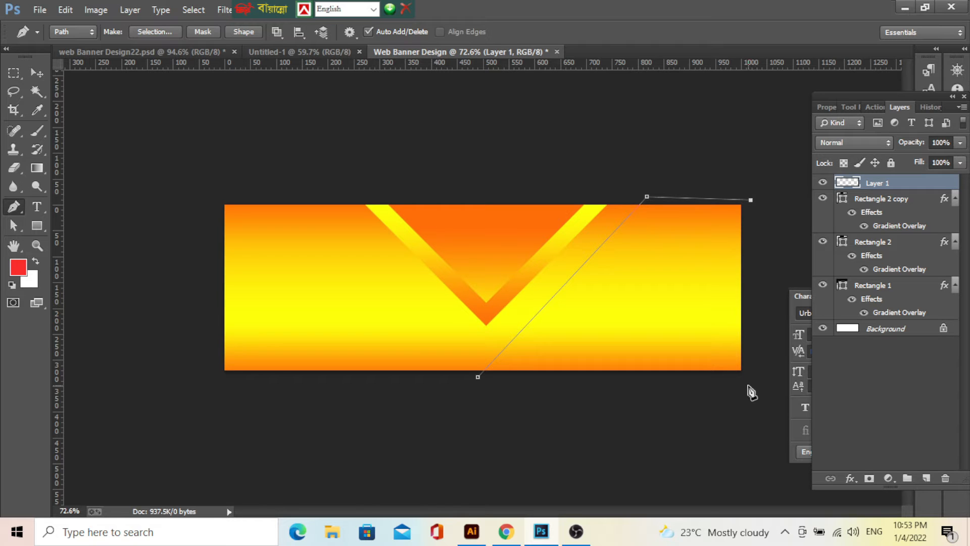
{"action": "left_click", "coordinate": [747, 387]}
{"action": "left_click", "coordinate": [478, 376]}
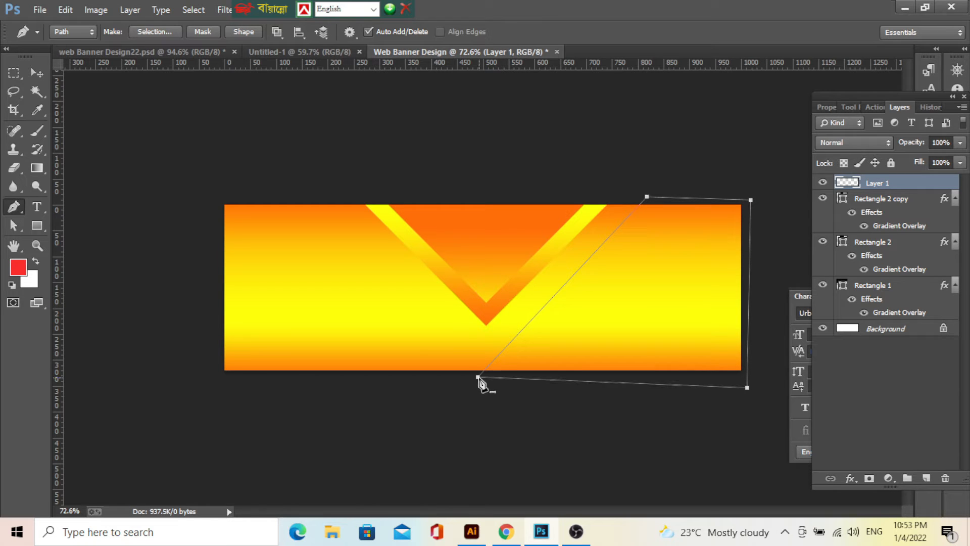
{"action": "key", "text": "ctrl+Return"}
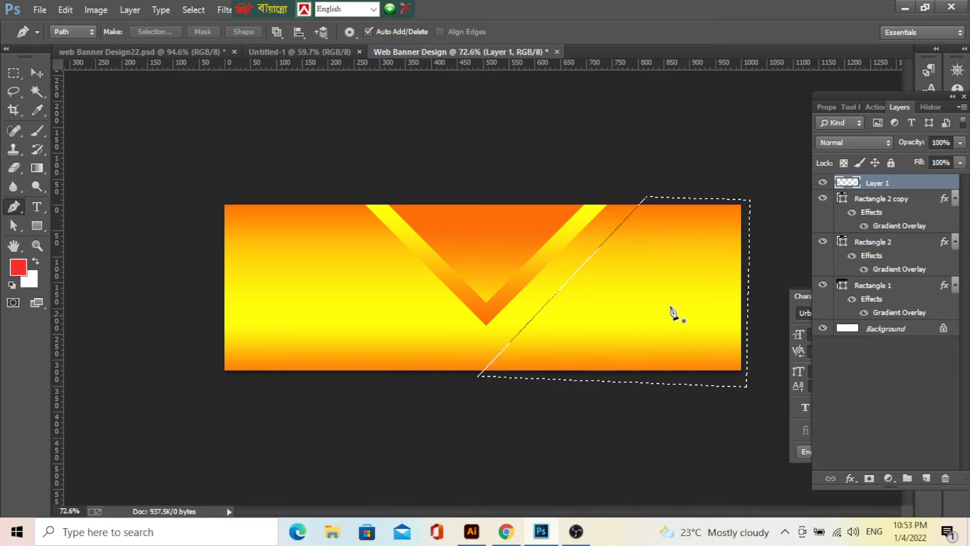
Step: Fill the slanted selection with the red foreground colour on the new layer and deselect it
{"action": "key", "text": "alt+BackSpace"}
{"action": "key", "text": "ctrl+BackSpace"}
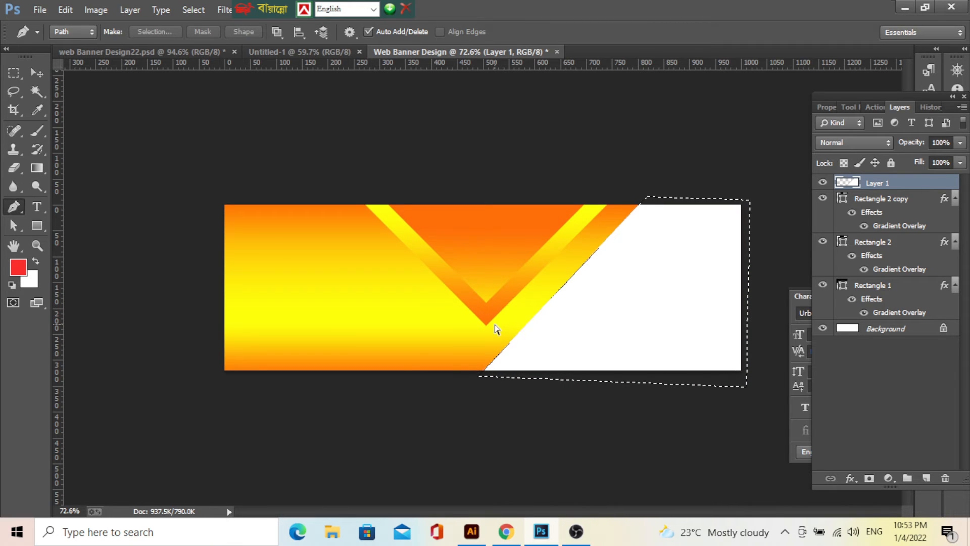
{"action": "key", "text": "alt+BackSpace"}
{"action": "key", "text": "ctrl+d"}
{"action": "left_click", "coordinate": [32, 77]}
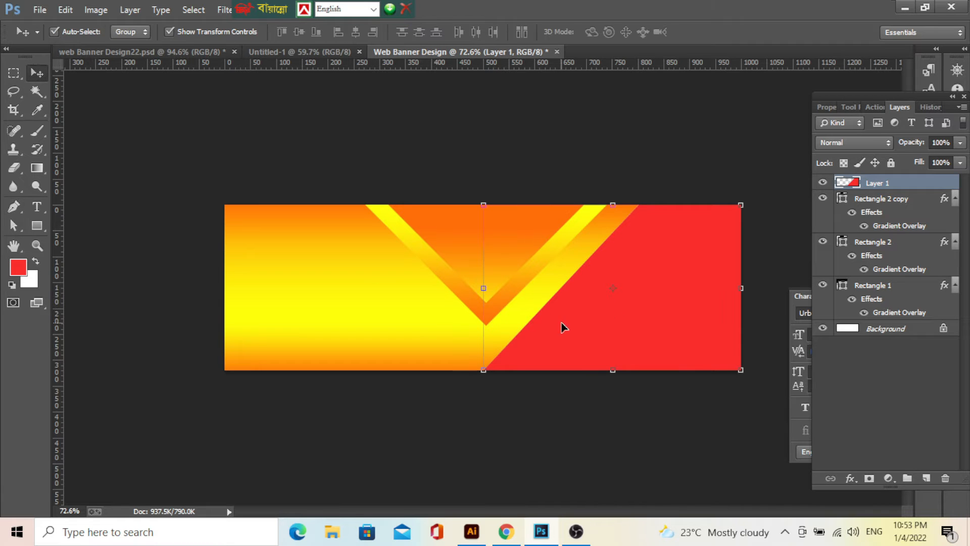
Step: Move the red shape slightly to the right and stretch its left side outward to a width of 109.42%
{"action": "mouse_move", "coordinate": [637, 306]}
{"action": "left_mouse_down"}
{"action": "mouse_move", "coordinate": [625, 307]}
{"action": "mouse_move", "coordinate": [652, 308]}
{"action": "left_mouse_up"}
{"action": "scroll", "coordinate": [581, 318], "scroll_direction": "down", "scroll_amount": 2}
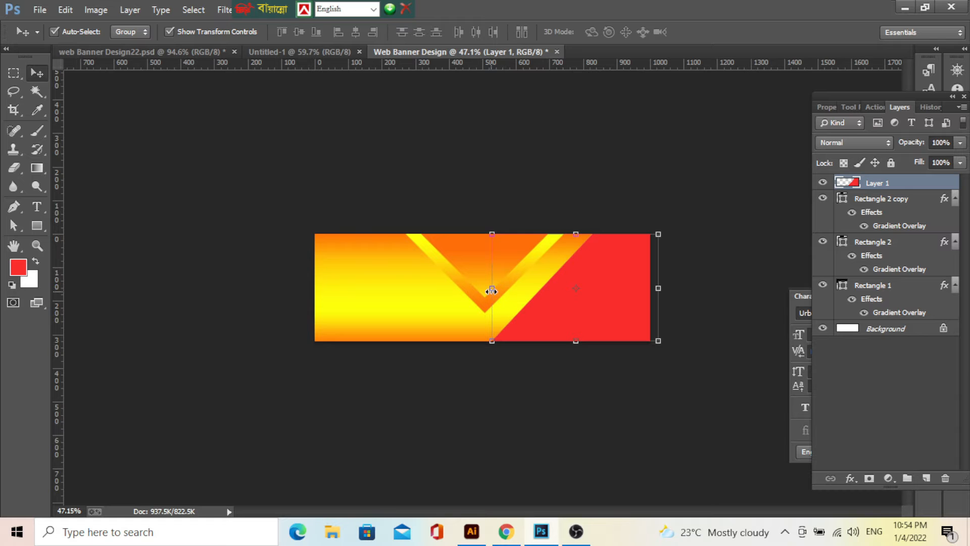
{"action": "left_click_drag", "start_coordinate": [492, 291], "coordinate": [476, 289]}
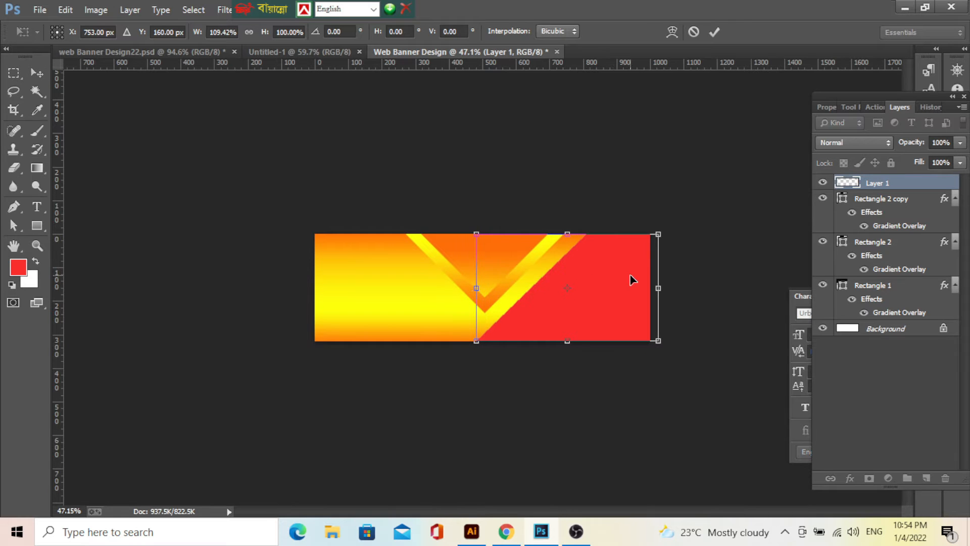
Step: Rotate the red shape by −0.54° and apply the transformation
{"action": "scroll", "coordinate": [631, 314], "scroll_direction": "up", "scroll_amount": 3}
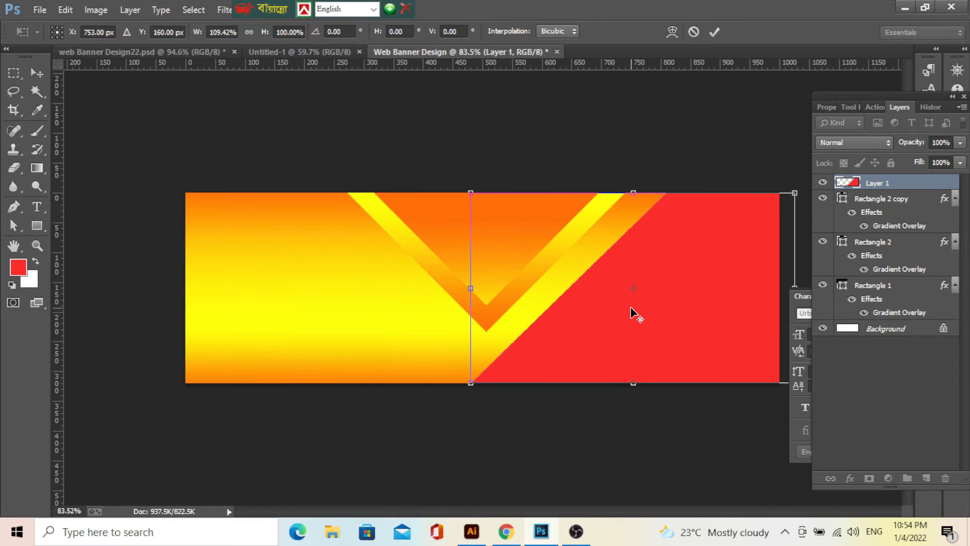
{"action": "scroll", "coordinate": [631, 314], "scroll_direction": "down", "scroll_amount": 1}
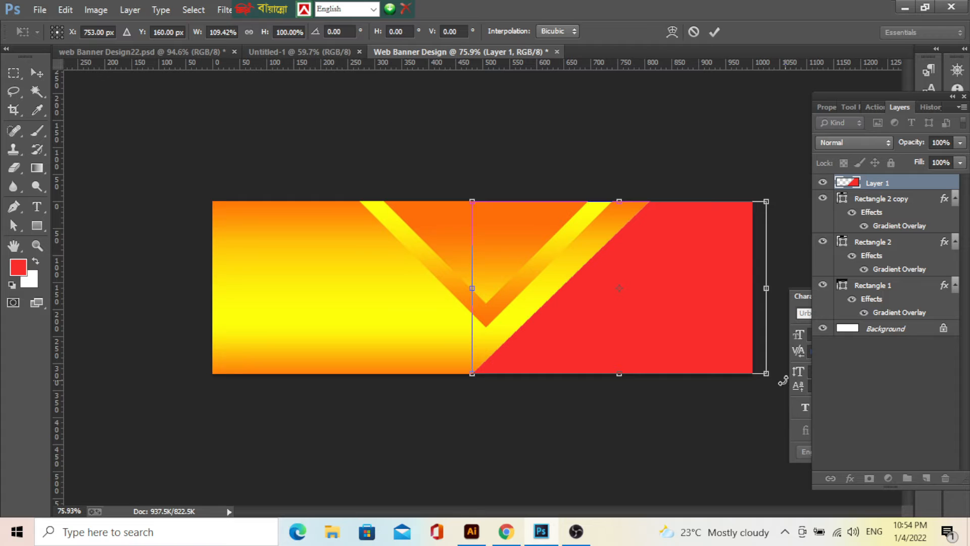
{"action": "left_click_drag", "start_coordinate": [785, 381], "coordinate": [793, 372]}
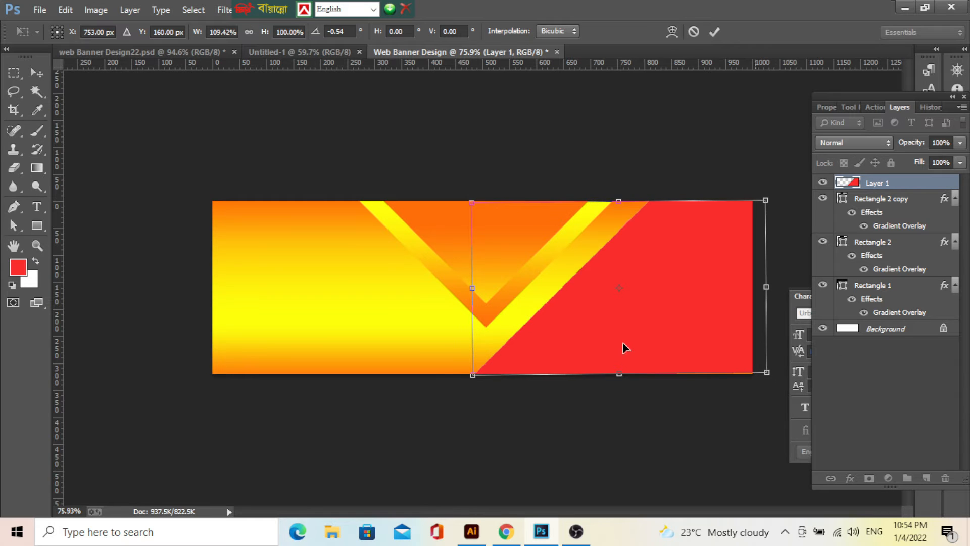
{"action": "scroll", "coordinate": [635, 333], "scroll_direction": "down", "scroll_amount": 3}
{"action": "scroll", "coordinate": [635, 333], "scroll_direction": "up", "scroll_amount": 2}
{"action": "left_click", "coordinate": [714, 32]}
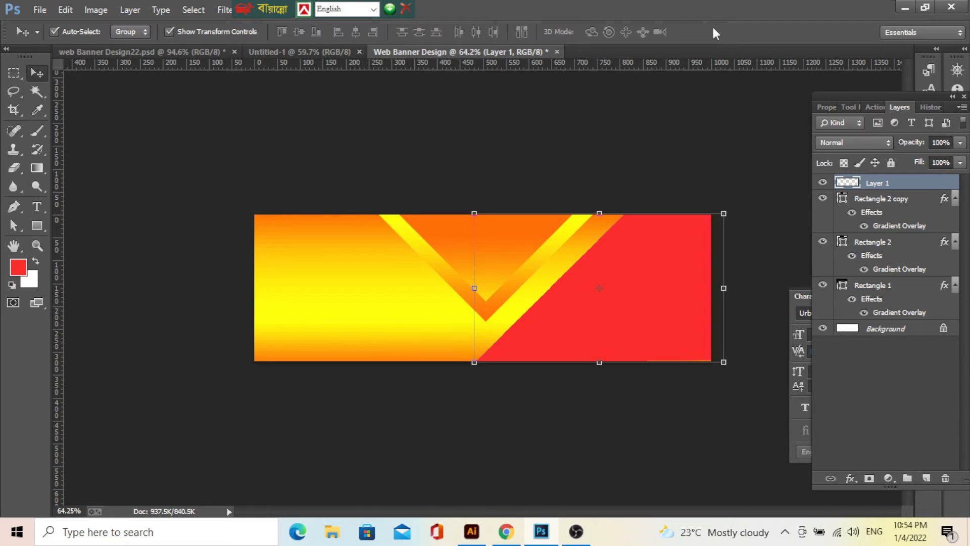
Step: Enlarge the red shape slightly about its centre to cover the banner's right corners, apply the transformation and deselect the layer
{"action": "scroll", "coordinate": [621, 309], "scroll_direction": "down", "scroll_amount": 3}
{"action": "scroll", "coordinate": [621, 309], "scroll_direction": "up", "scroll_amount": 2}
{"action": "left_click", "coordinate": [621, 310]}
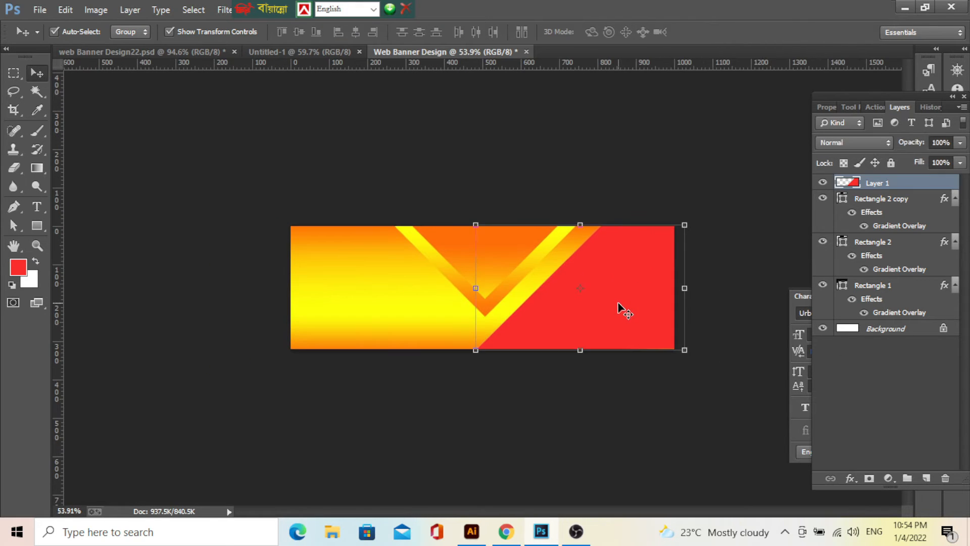
{"action": "scroll", "coordinate": [642, 311], "scroll_direction": "up", "scroll_amount": 2}
{"action": "scroll", "coordinate": [642, 311], "scroll_direction": "up", "scroll_amount": 1}
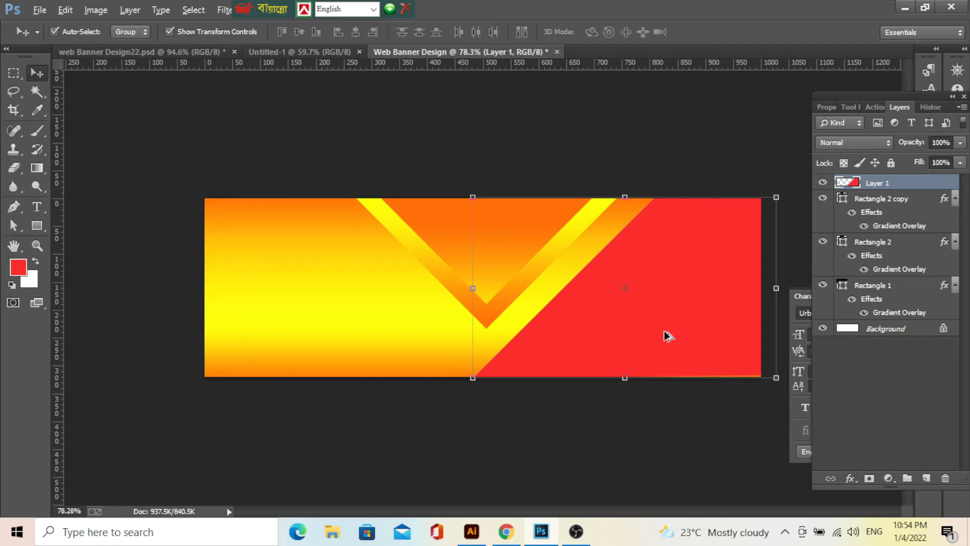
{"action": "scroll", "coordinate": [655, 325], "scroll_direction": "down", "scroll_amount": 3}
{"action": "left_click_drag", "start_coordinate": [689, 351], "coordinate": [696, 356]}
{"action": "left_click", "coordinate": [714, 32]}
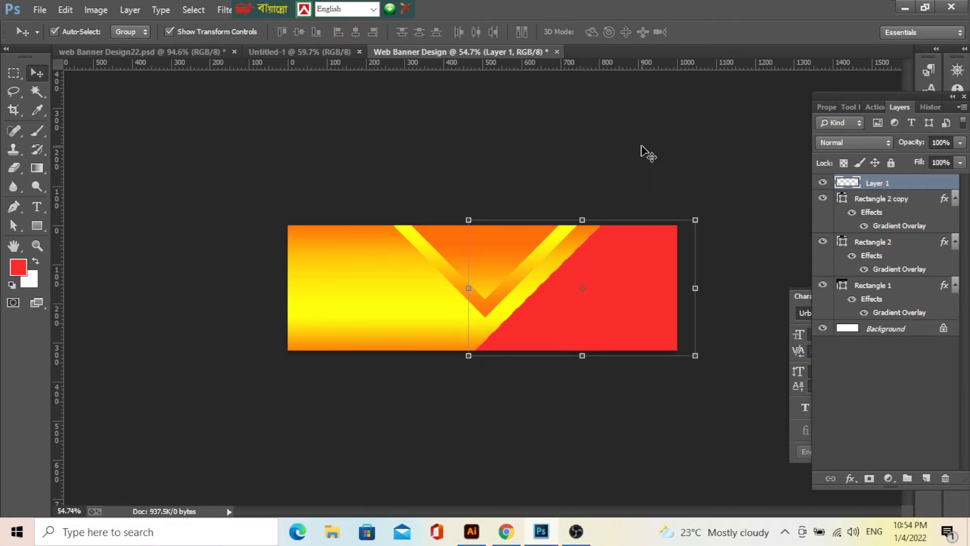
{"action": "scroll", "coordinate": [576, 301], "scroll_direction": "down", "scroll_amount": 2}
{"action": "scroll", "coordinate": [578, 299], "scroll_direction": "up", "scroll_amount": 2}
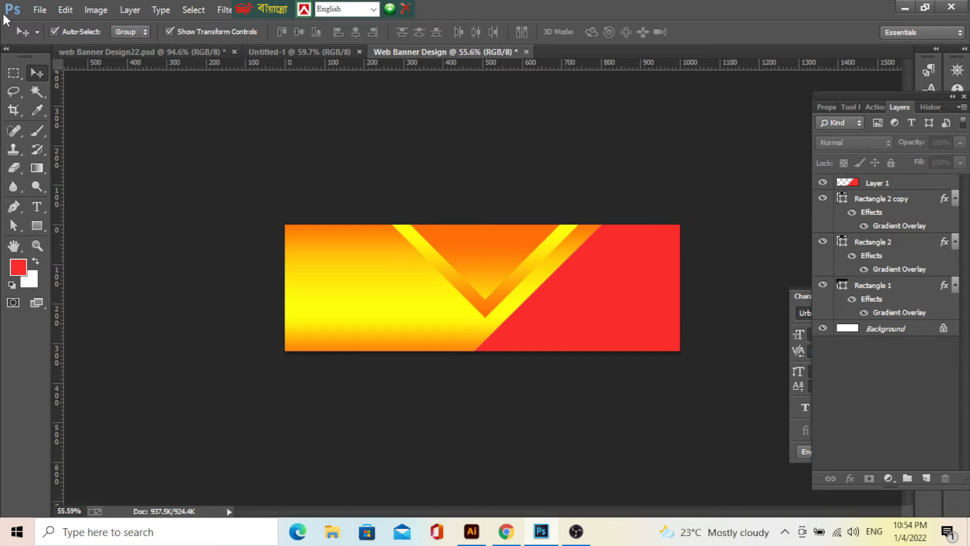
Step: Open the Desktop image impressive-ideas-nice-apartment-building-new-1jpg as a separate document
{"action": "left_click", "coordinate": [39, 10]}
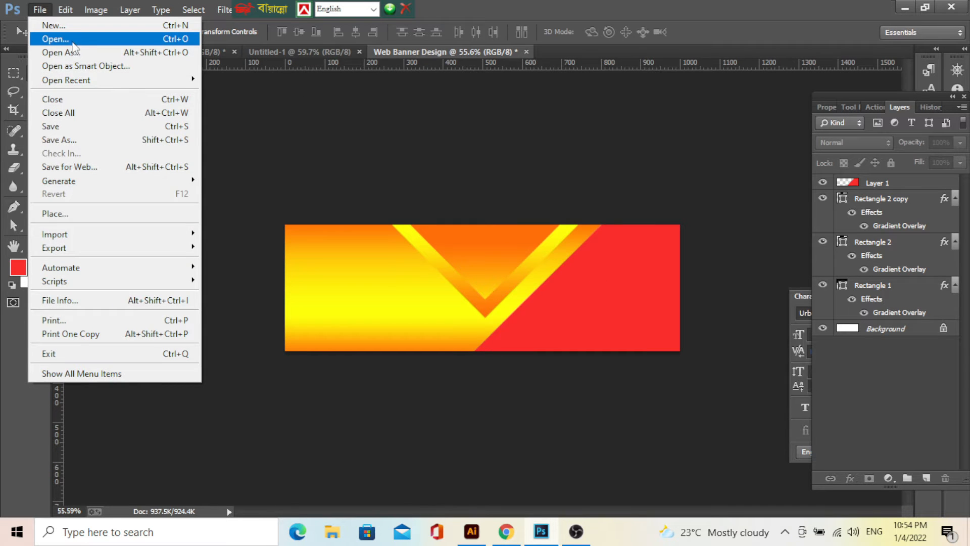
{"action": "left_click", "coordinate": [71, 39]}
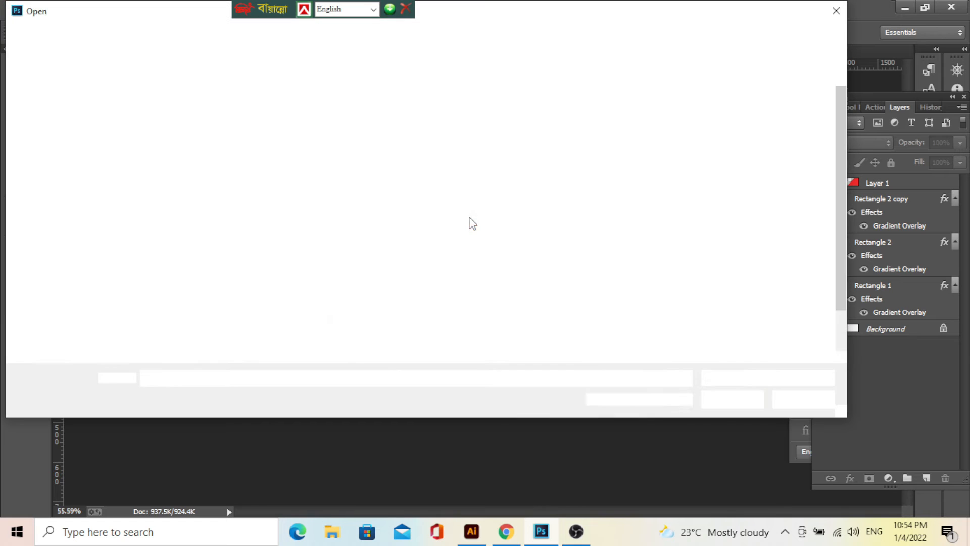
{"action": "left_click", "coordinate": [650, 255]}
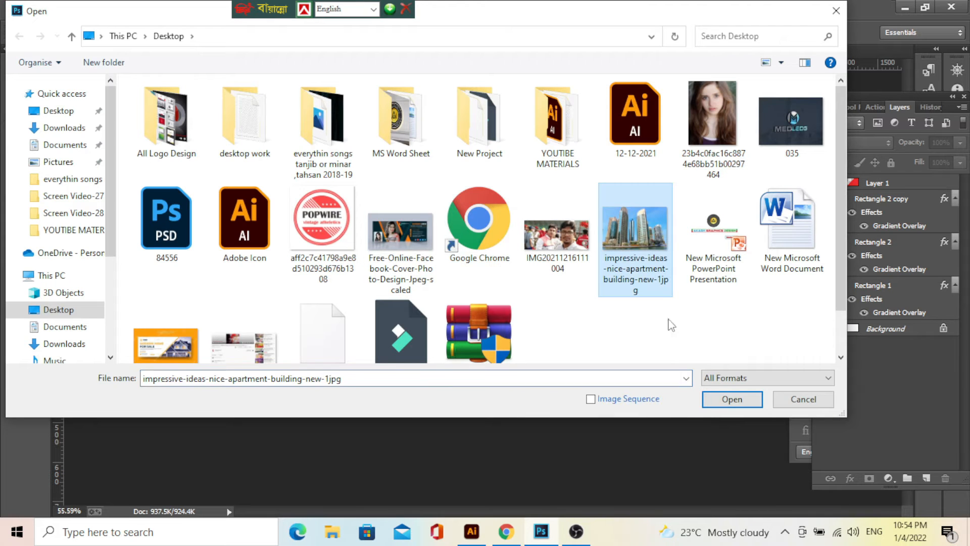
{"action": "left_click", "coordinate": [732, 399]}
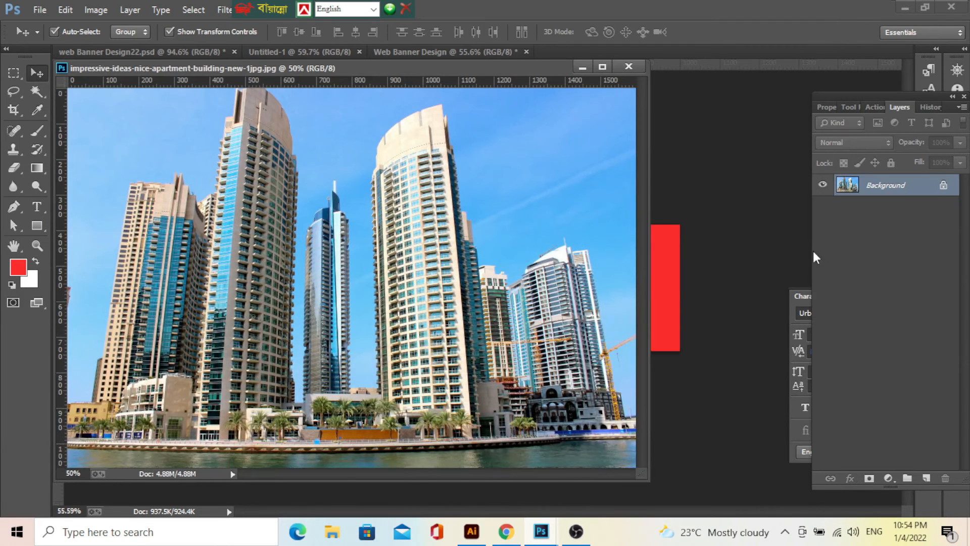
Step: Unlock the building photo's background, copy it into the Web Banner Design document and close the source image without saving
{"action": "double_click", "coordinate": [943, 187]}
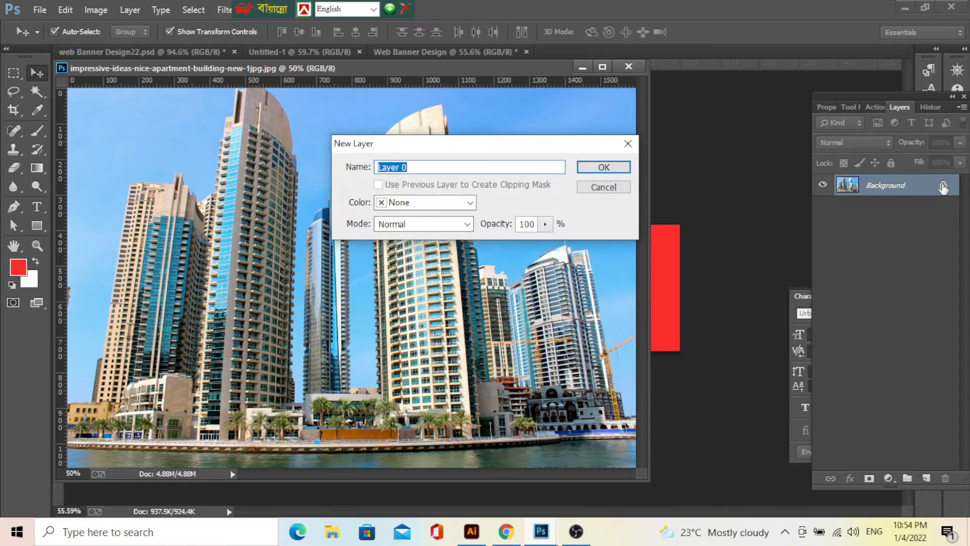
{"action": "left_click", "coordinate": [611, 166]}
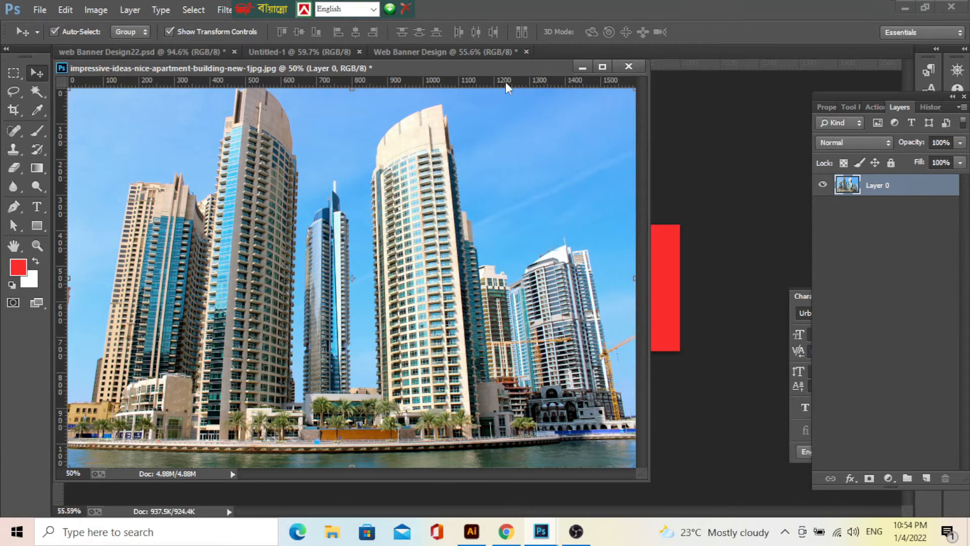
{"action": "left_click_drag", "start_coordinate": [527, 73], "coordinate": [392, 112]}
{"action": "left_click_drag", "start_coordinate": [301, 282], "coordinate": [571, 298]}
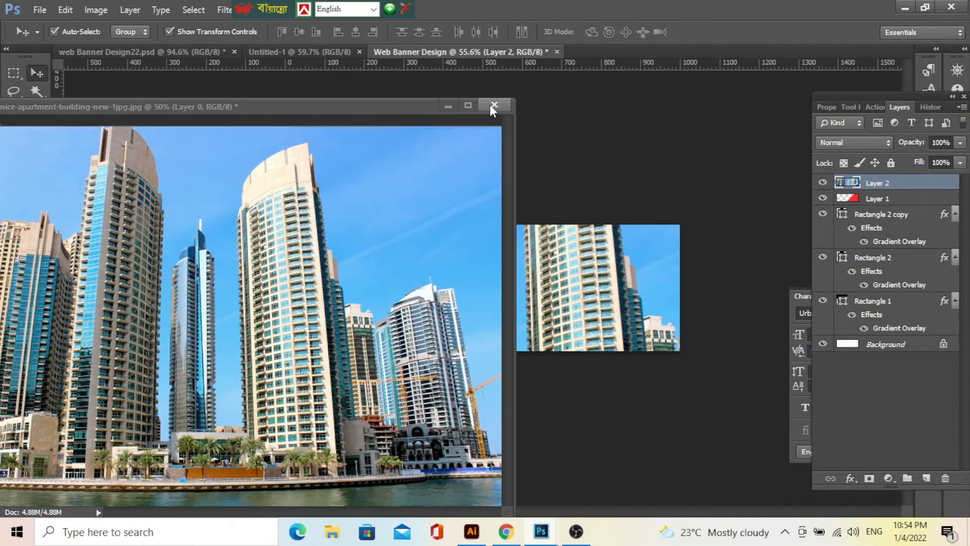
{"action": "left_click", "coordinate": [492, 106]}
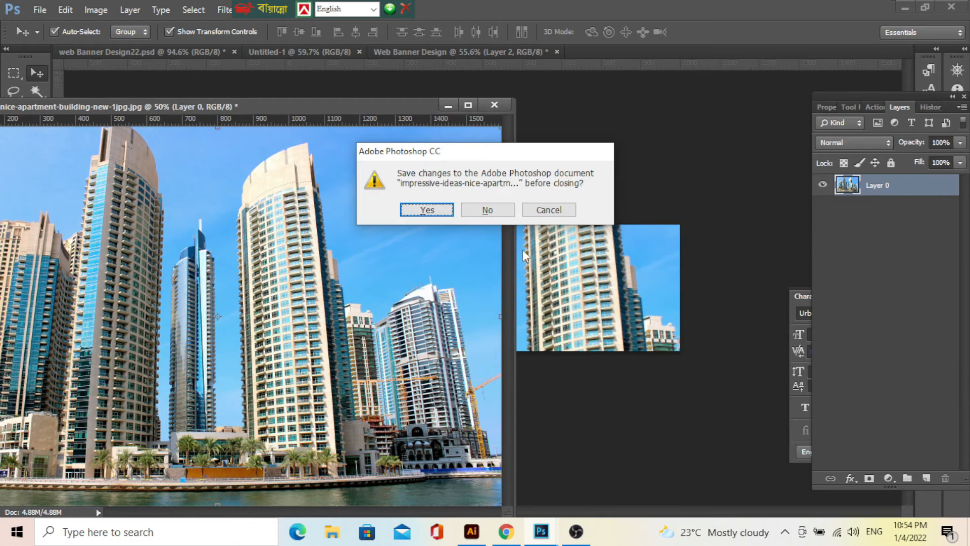
{"action": "left_click", "coordinate": [500, 216]}
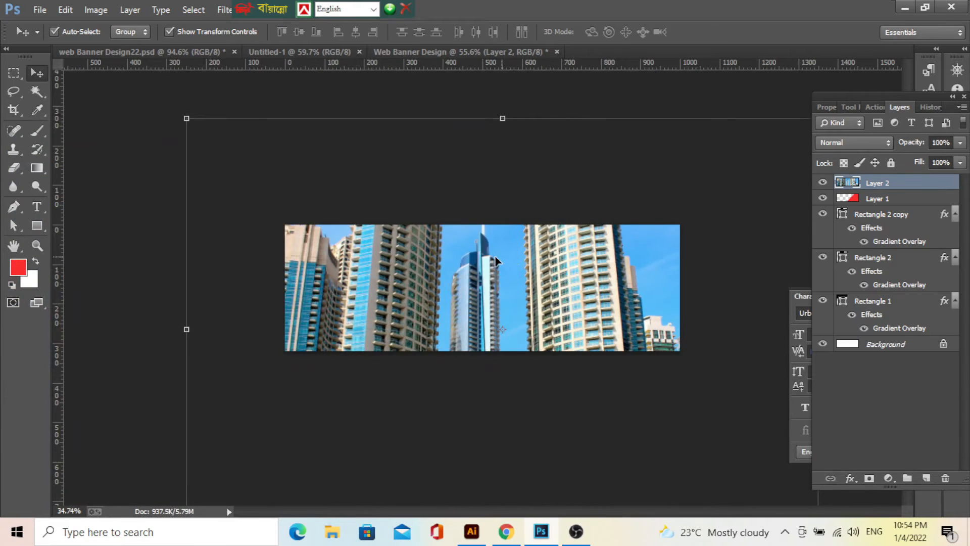
Step: Scale the building photo to about 54% and apply the transformation, placing it over the centre and right of the banner
{"action": "scroll", "coordinate": [571, 340], "scroll_direction": "down", "scroll_amount": 2}
{"action": "left_click_drag", "start_coordinate": [627, 395], "coordinate": [558, 340]}
{"action": "mouse_move", "coordinate": [556, 286]}
{"action": "left_mouse_down"}
{"action": "mouse_move", "coordinate": [513, 275]}
{"action": "mouse_move", "coordinate": [565, 277]}
{"action": "left_mouse_up"}
{"action": "scroll", "coordinate": [565, 277], "scroll_direction": "up", "scroll_amount": 4}
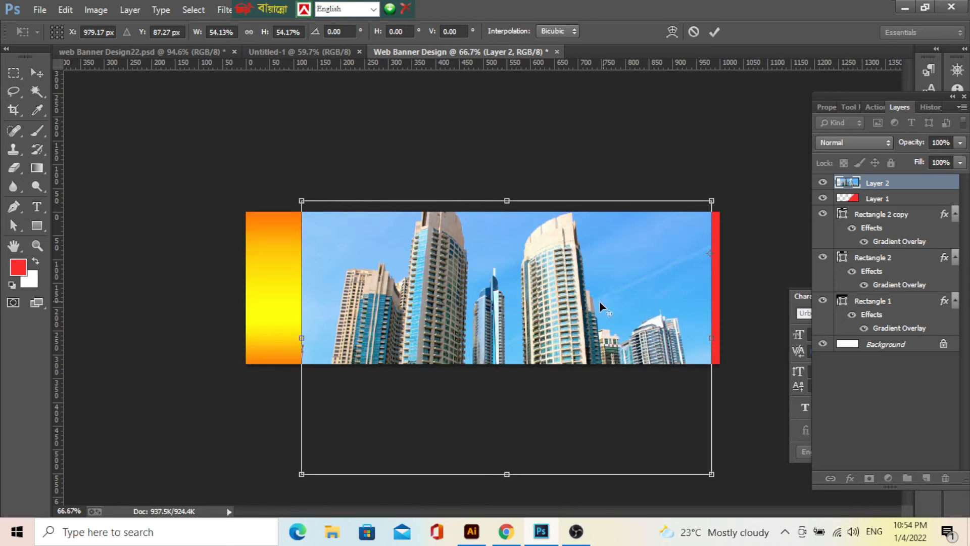
{"action": "left_click", "coordinate": [714, 32]}
Step: Scale the building photo to about 66.4%, position it at X 755.50 px, Y 150 px over the right half, and apply
{"action": "scroll", "coordinate": [615, 283], "scroll_direction": "down", "scroll_amount": 2}
{"action": "left_click_drag", "start_coordinate": [614, 283], "coordinate": [628, 253]}
{"action": "left_click_drag", "start_coordinate": [704, 179], "coordinate": [659, 214]}
{"action": "left_click_drag", "start_coordinate": [584, 277], "coordinate": [585, 288]}
{"action": "key", "text": "ctrl+plus"}
{"action": "key", "text": "ctrl+plus"}
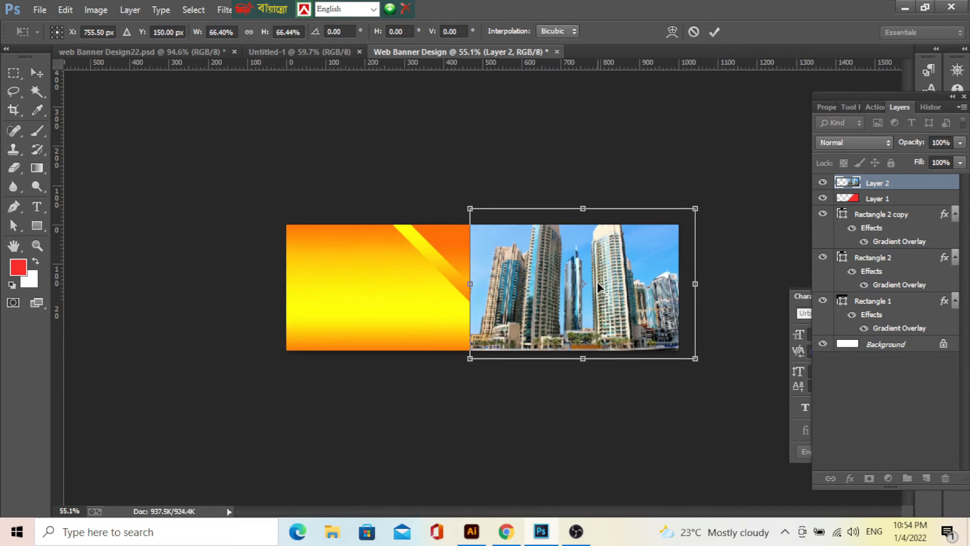
{"action": "left_click", "coordinate": [714, 32]}
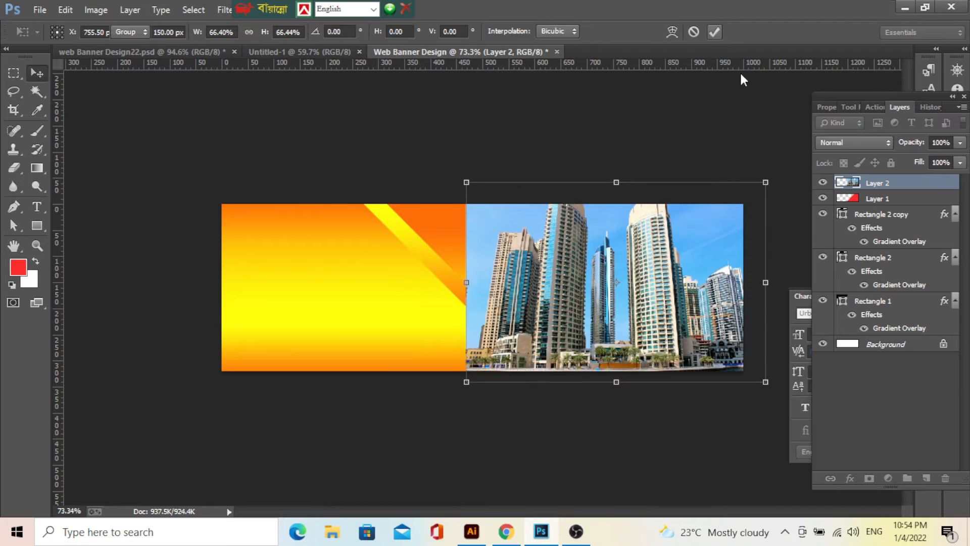
Step: Clip the building photo to the slanted red shape beneath it with a clipping mask and deselect the layer
{"action": "right_click", "coordinate": [930, 184]}
{"action": "left_click", "coordinate": [718, 259]}
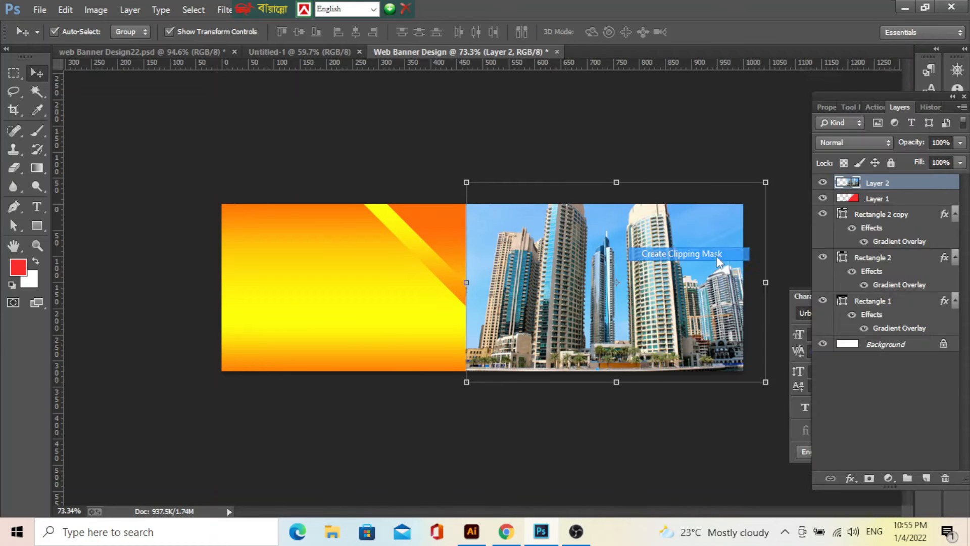
{"action": "left_click", "coordinate": [666, 132]}
{"action": "key", "text": "ctrl+minus"}
{"action": "key", "text": "ctrl+minus"}
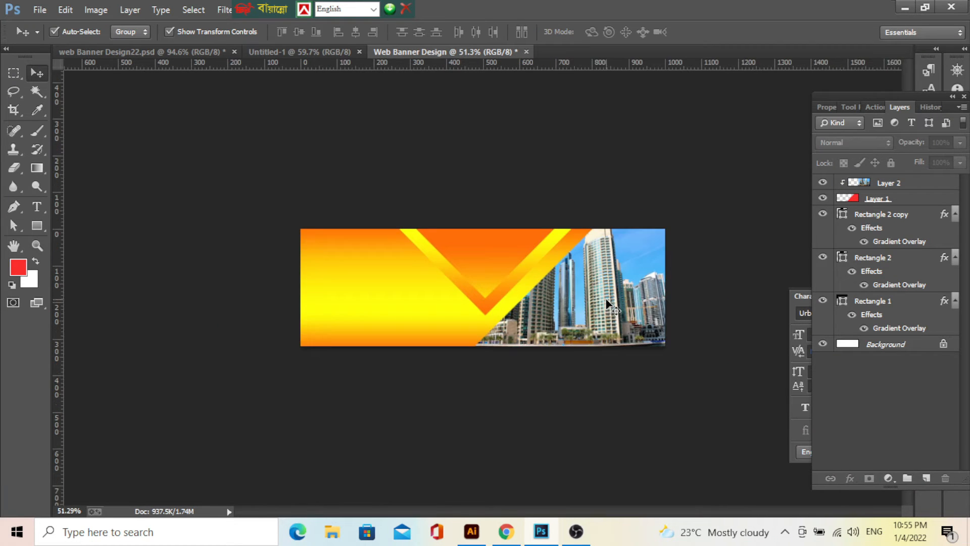
{"action": "key", "text": "ctrl+plus"}
{"action": "scroll", "coordinate": [607, 302], "scroll_direction": "up", "scroll_amount": 3}
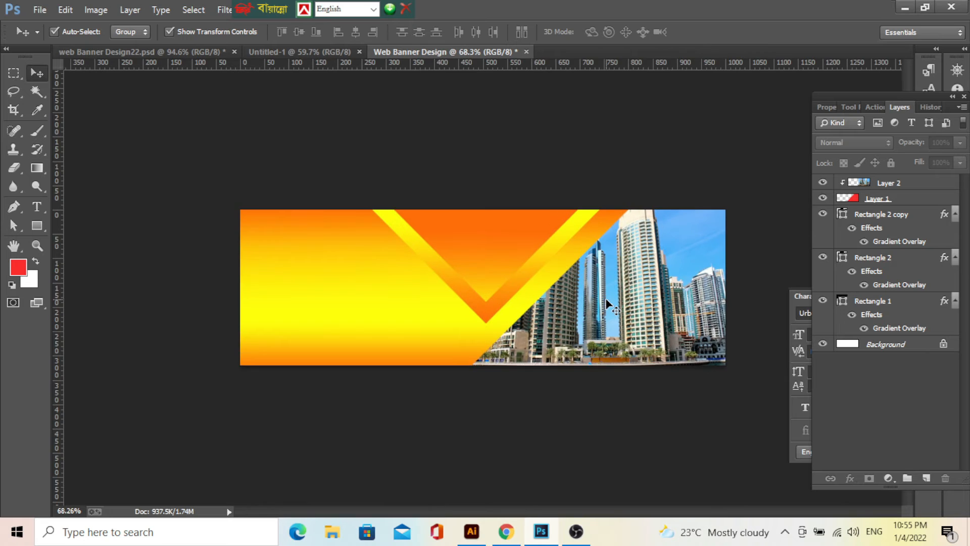
{"action": "scroll", "coordinate": [611, 331], "scroll_direction": "down", "scroll_amount": 2}
{"action": "scroll", "coordinate": [666, 354], "scroll_direction": "up", "scroll_amount": 1}
{"action": "scroll", "coordinate": [695, 400], "scroll_direction": "up", "scroll_amount": 2}
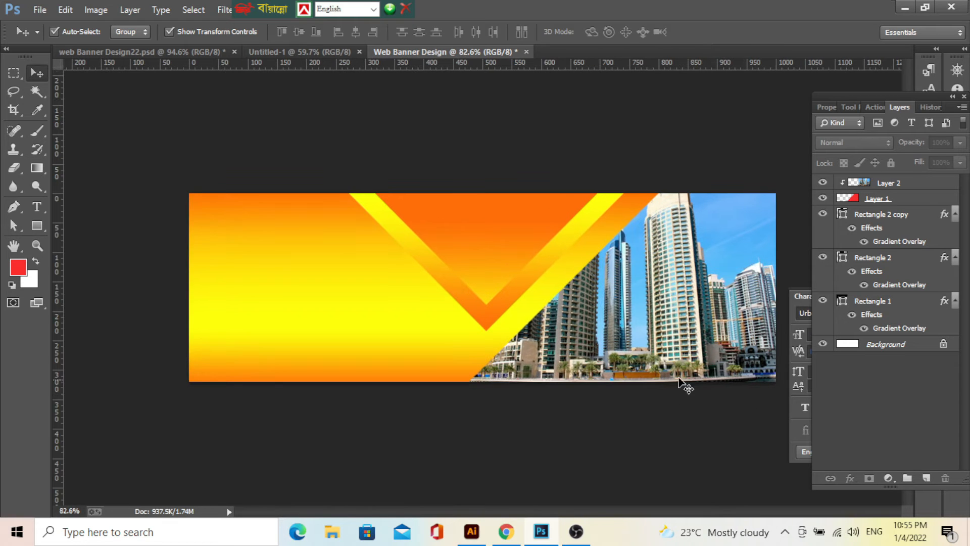
{"action": "scroll", "coordinate": [636, 399], "scroll_direction": "down", "scroll_amount": 3}
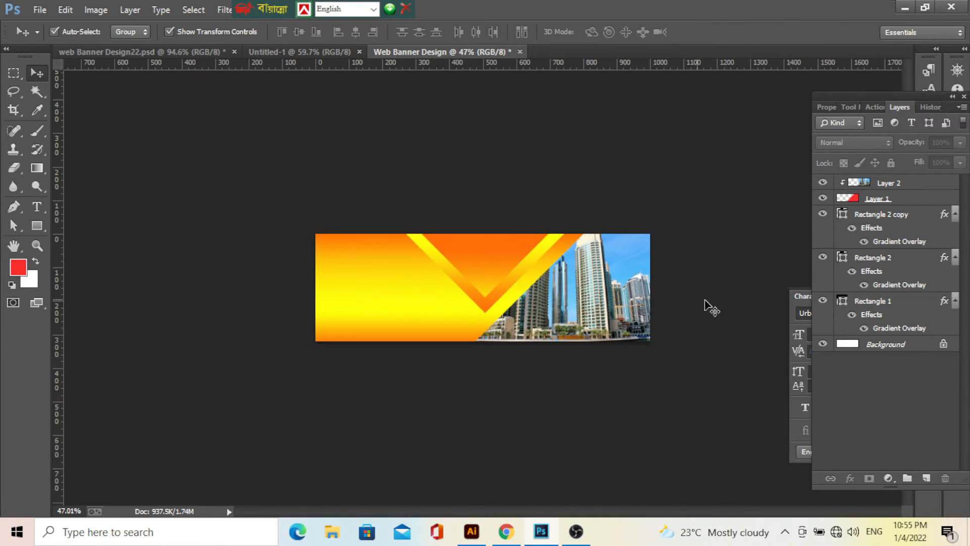
Step: Draw a black rectangle of about 563 × 91 px across the lower edge of the building photo, extending past the banner
{"action": "left_click", "coordinate": [37, 227]}
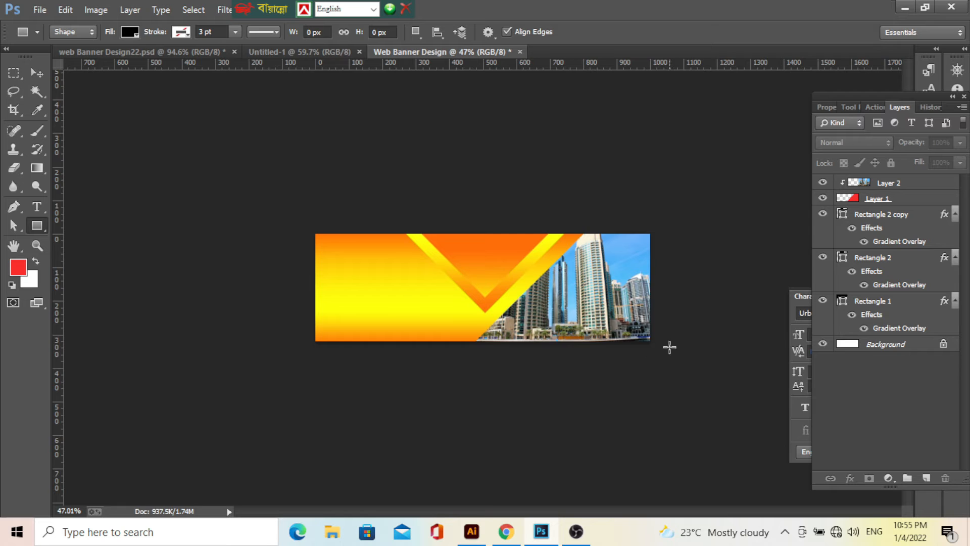
{"action": "scroll", "coordinate": [669, 346], "scroll_direction": "up", "scroll_amount": 2}
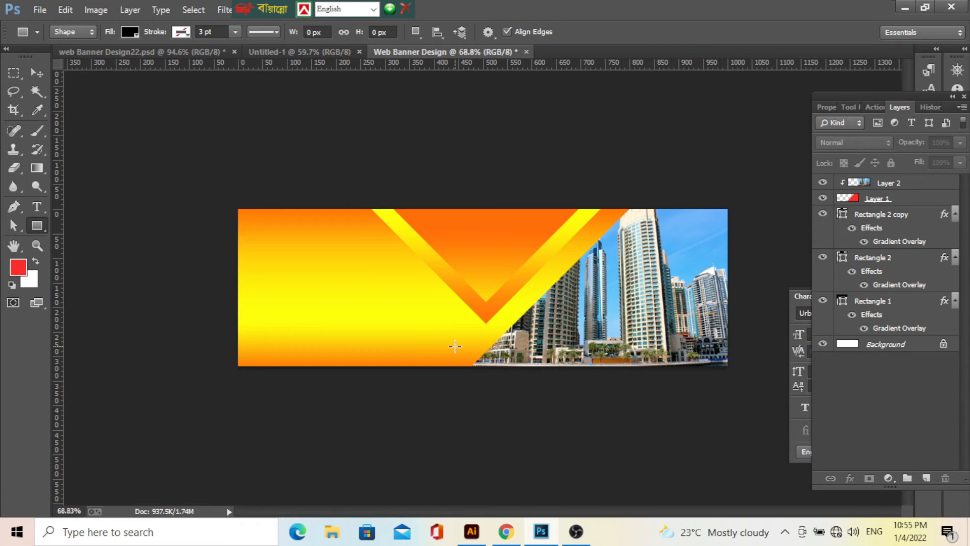
{"action": "left_click_drag", "start_coordinate": [458, 339], "coordinate": [731, 382]}
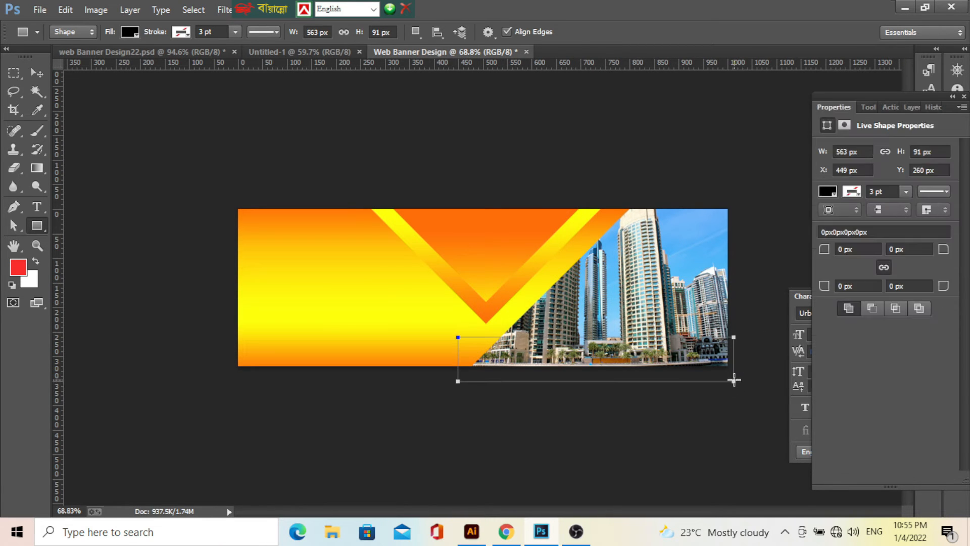
{"action": "scroll", "coordinate": [735, 381], "scroll_direction": "up", "scroll_amount": 1}
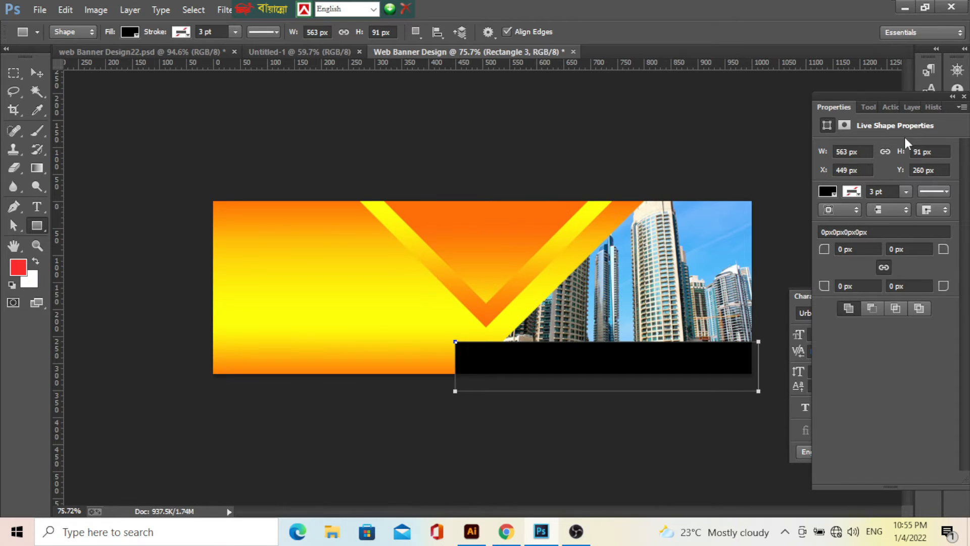
Step: Apply a Gradient Overlay to the new rectangle using the Orange, Yellow, Orange preset
{"action": "left_click", "coordinate": [909, 106]}
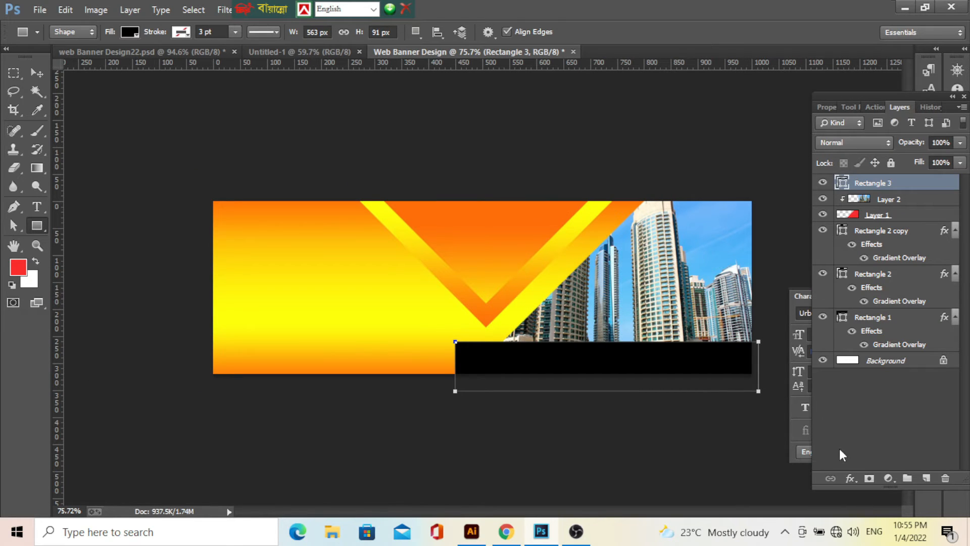
{"action": "left_click", "coordinate": [848, 478]}
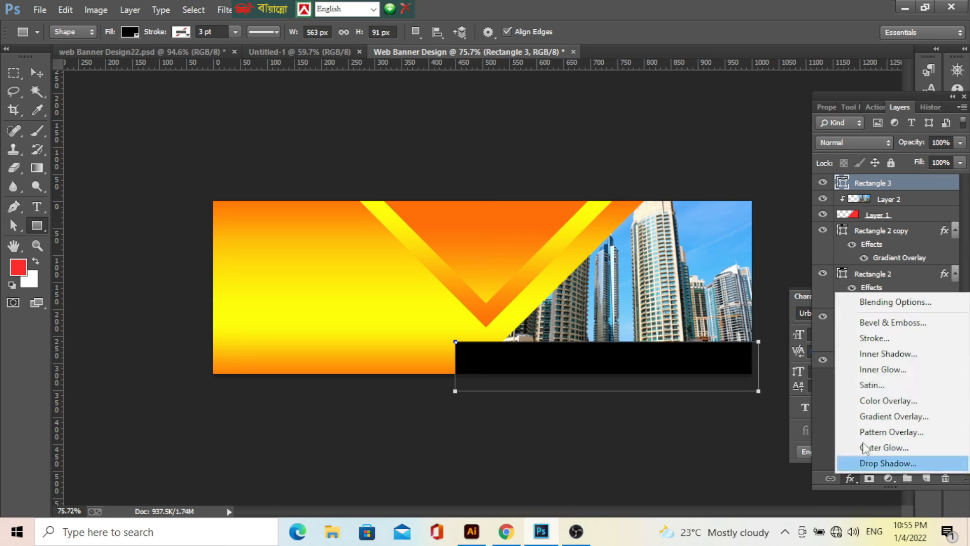
{"action": "left_click", "coordinate": [879, 304]}
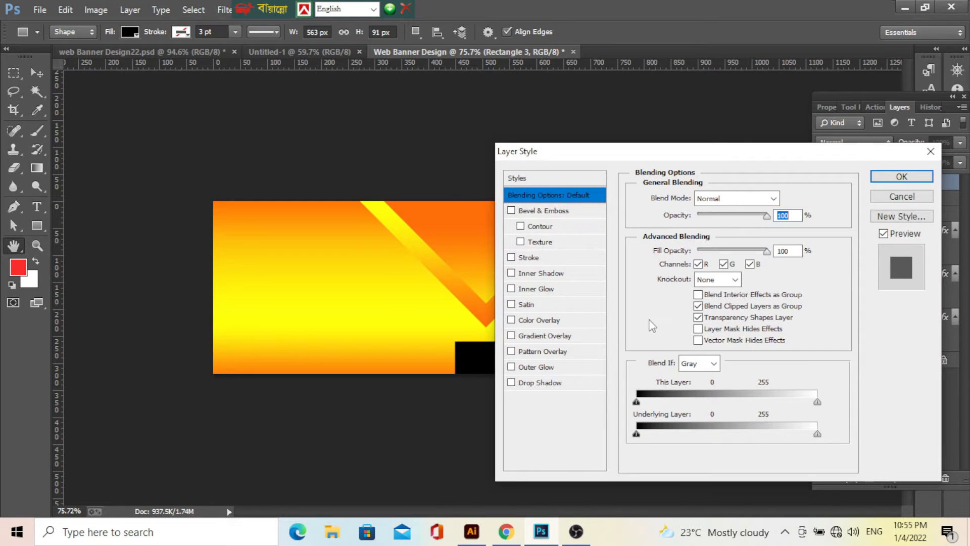
{"action": "left_click", "coordinate": [545, 335]}
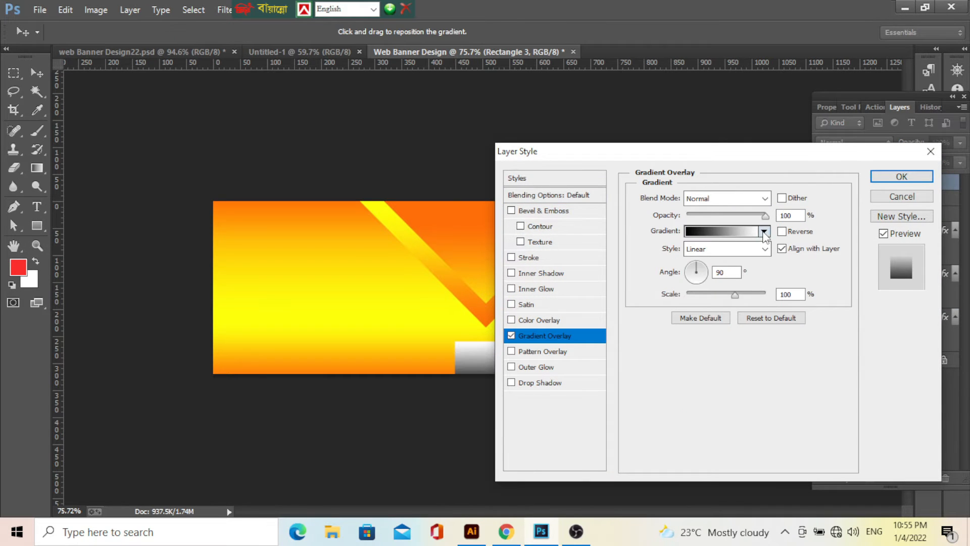
{"action": "left_click", "coordinate": [764, 232]}
{"action": "left_click", "coordinate": [683, 283]}
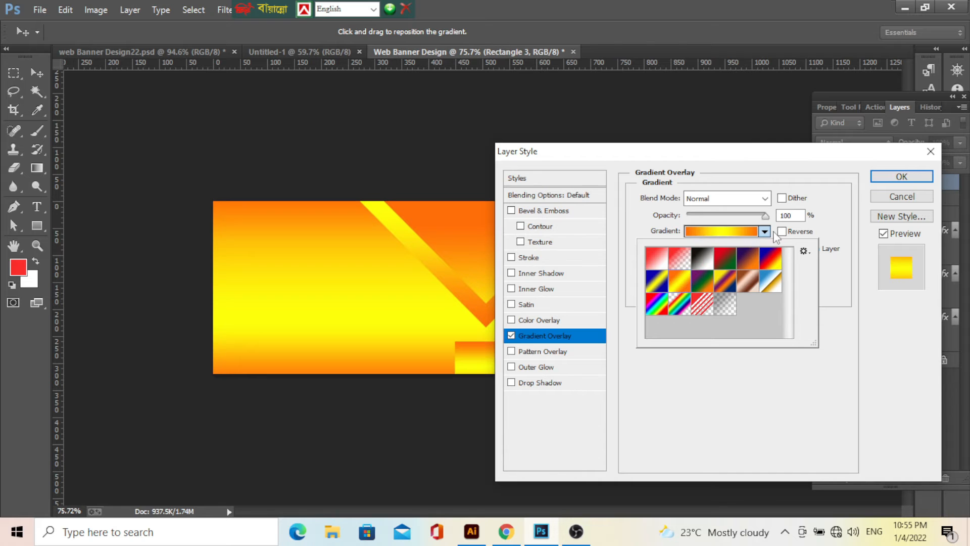
{"action": "left_click", "coordinate": [900, 176]}
{"action": "scroll", "coordinate": [697, 316], "scroll_direction": "down", "scroll_amount": 2}
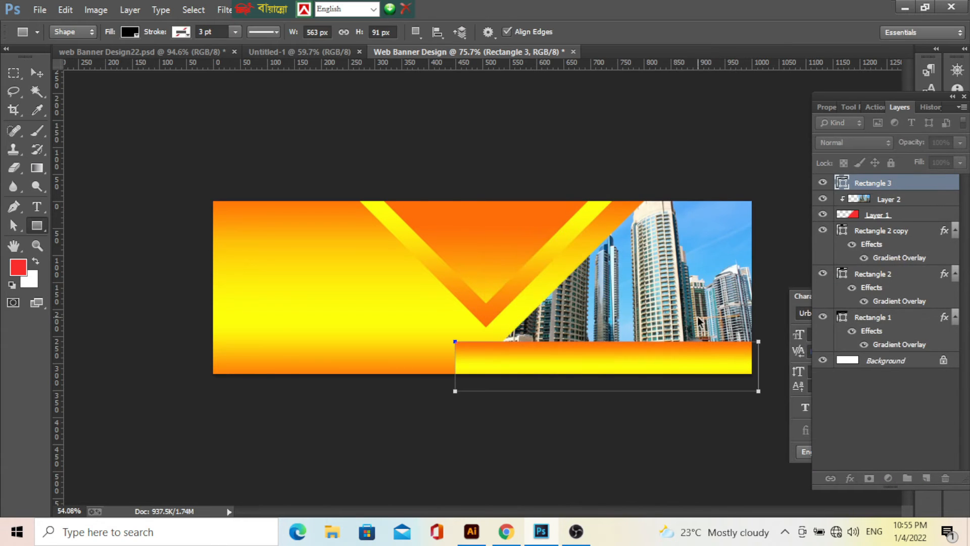
{"action": "scroll", "coordinate": [698, 359], "scroll_direction": "up", "scroll_amount": 1}
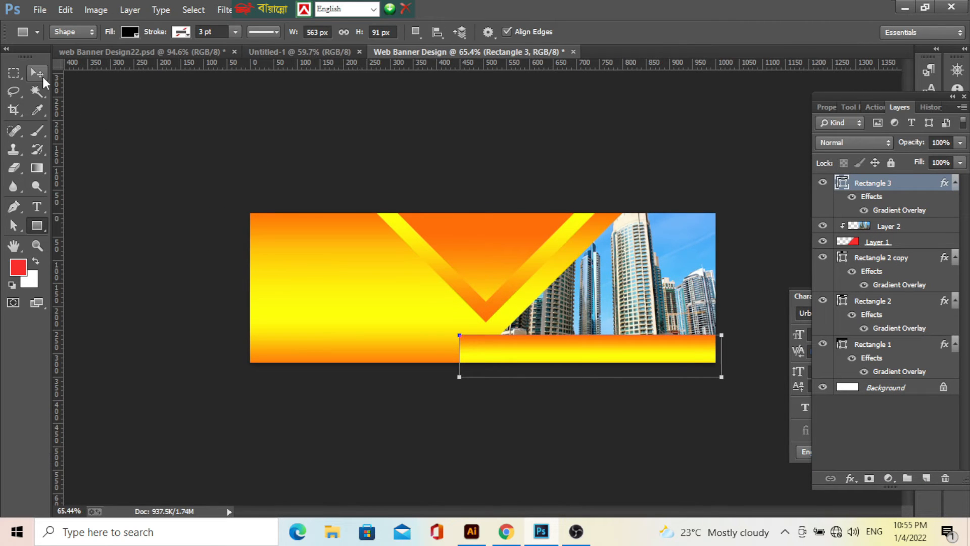
Step: Clip the gradient rectangle to the slanted shape beneath it with a clipping mask
{"action": "left_click", "coordinate": [42, 76]}
{"action": "right_click", "coordinate": [912, 183]}
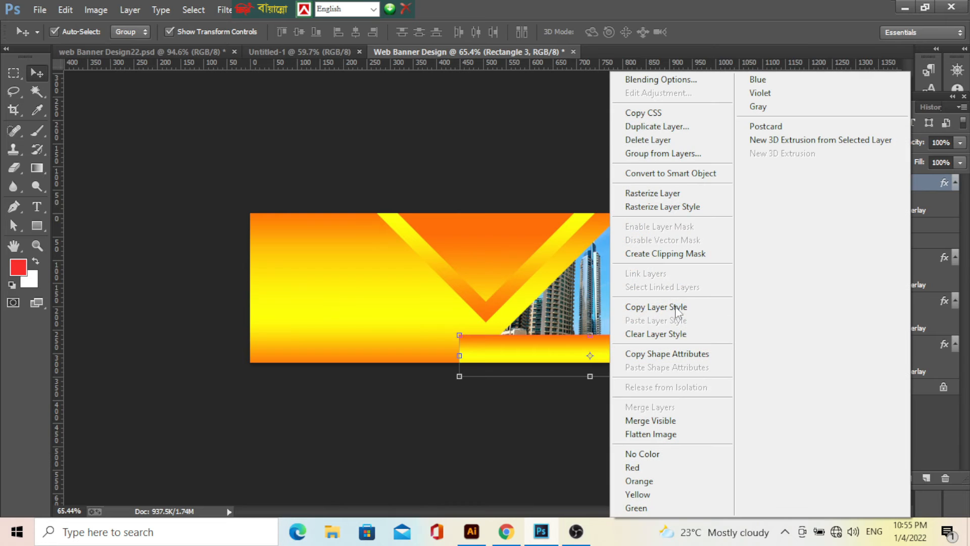
{"action": "left_click", "coordinate": [682, 254]}
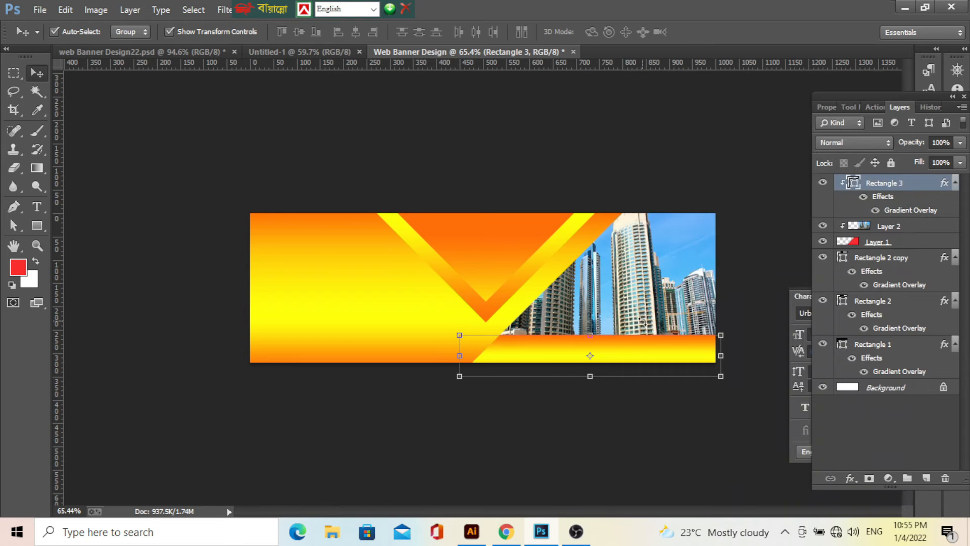
{"action": "scroll", "coordinate": [657, 362], "scroll_direction": "down", "scroll_amount": 2}
Step: Lower the gradient strip's upper edge to reduce its height to 86.81% and apply the transformation
{"action": "scroll", "coordinate": [656, 371], "scroll_direction": "up", "scroll_amount": 4}
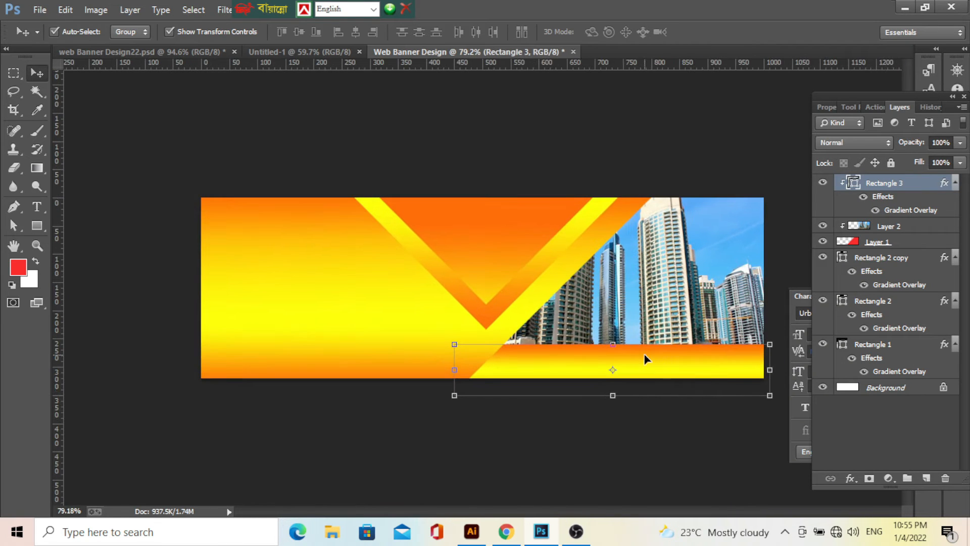
{"action": "scroll", "coordinate": [645, 359], "scroll_direction": "up", "scroll_amount": 8}
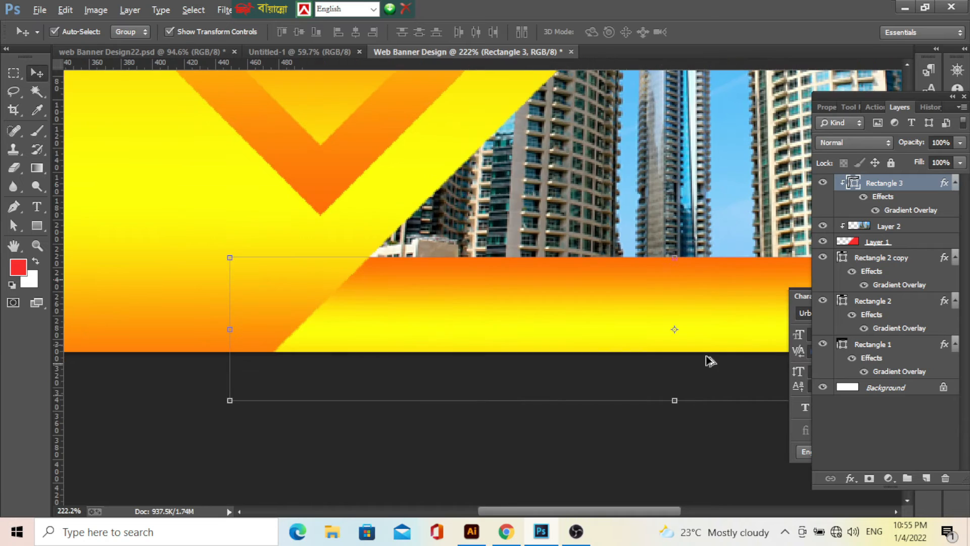
{"action": "left_click_drag", "start_coordinate": [675, 257], "coordinate": [673, 274]}
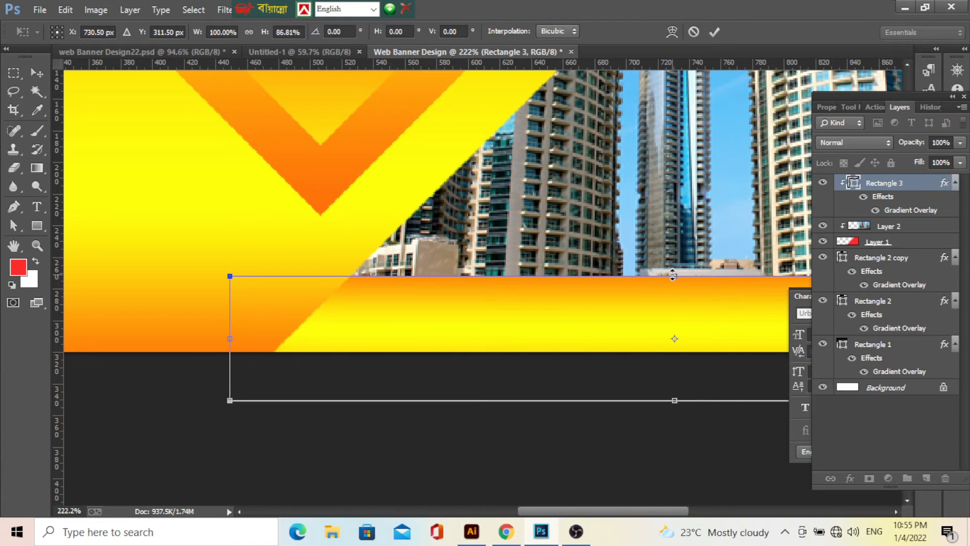
{"action": "left_click", "coordinate": [714, 32]}
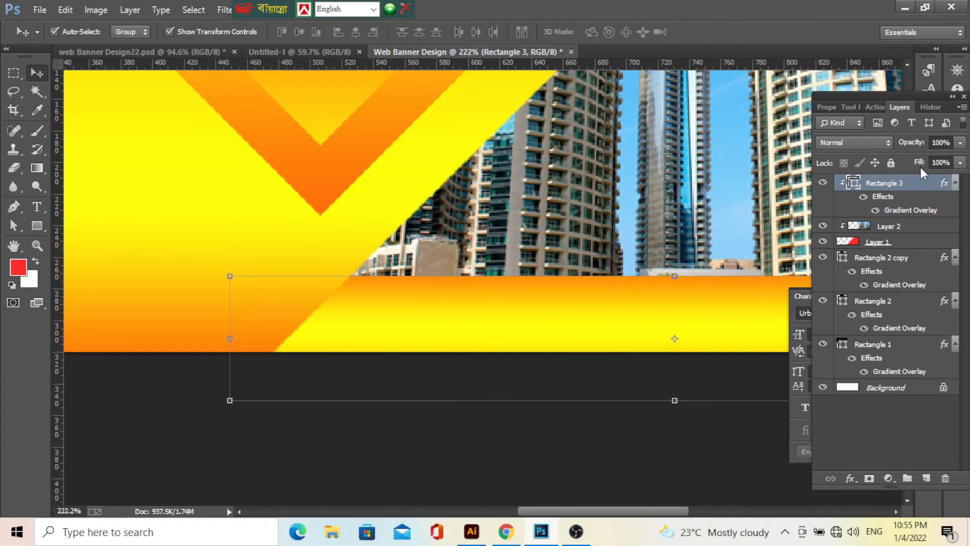
Step: Duplicate the gradient strip and move the copy up so it sits slightly above the original
{"action": "left_click_drag", "start_coordinate": [919, 182], "coordinate": [925, 478]}
{"action": "scroll", "coordinate": [615, 383], "scroll_direction": "down", "scroll_amount": 3}
{"action": "left_click_drag", "start_coordinate": [619, 318], "coordinate": [648, 212]}
{"action": "scroll", "coordinate": [636, 262], "scroll_direction": "down", "scroll_amount": 3}
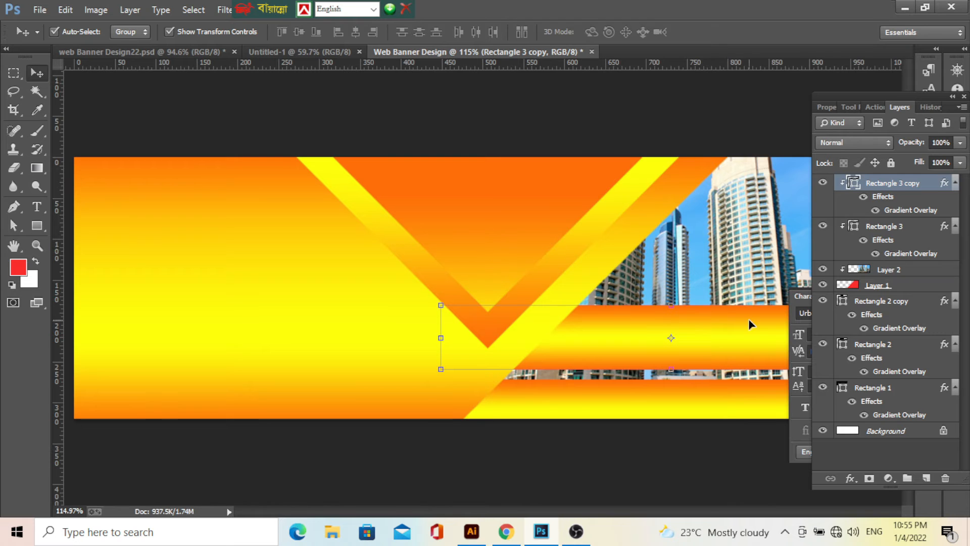
Step: Reduce the strip copy's height to 31.65%, nudge it down to just above the original strip, and apply the transformation
{"action": "key", "text": "ctrl+minus"}
{"action": "key", "text": "ctrl+minus"}
{"action": "left_click_drag", "start_coordinate": [605, 298], "coordinate": [608, 323]}
{"action": "key", "text": "Down"}
{"action": "key", "text": "Down"}
{"action": "key", "text": "Down"}
{"action": "key", "text": "Down"}
{"action": "key", "text": "Down"}
{"action": "key", "text": "Down"}
{"action": "key", "text": "Down"}
{"action": "key", "text": "Down"}
{"action": "key", "text": "Down"}
{"action": "key", "text": "Down"}
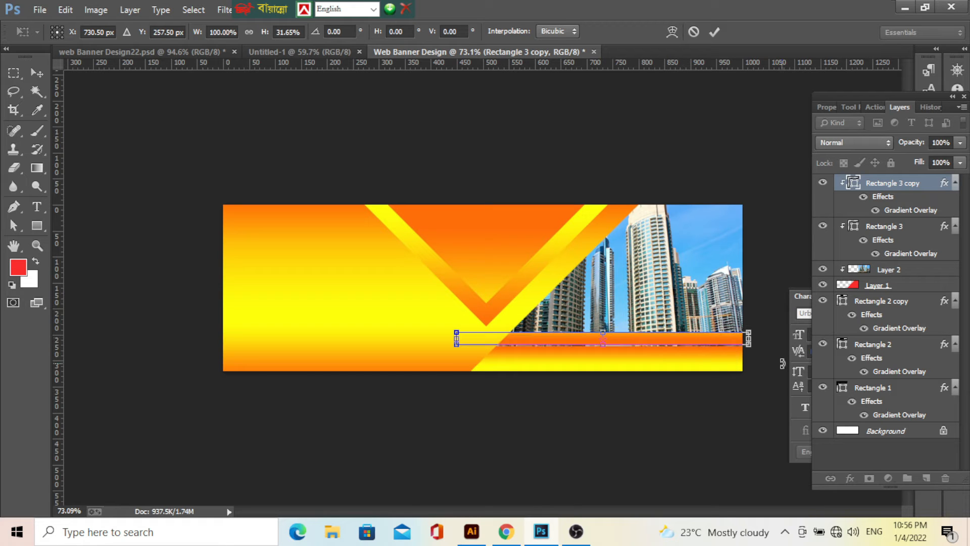
{"action": "left_click", "coordinate": [714, 32]}
Step: Thin the strip copy to roughly half its height by lowering its upper edge, and apply the transformation
{"action": "scroll", "coordinate": [692, 429], "scroll_direction": "up", "scroll_amount": 1}
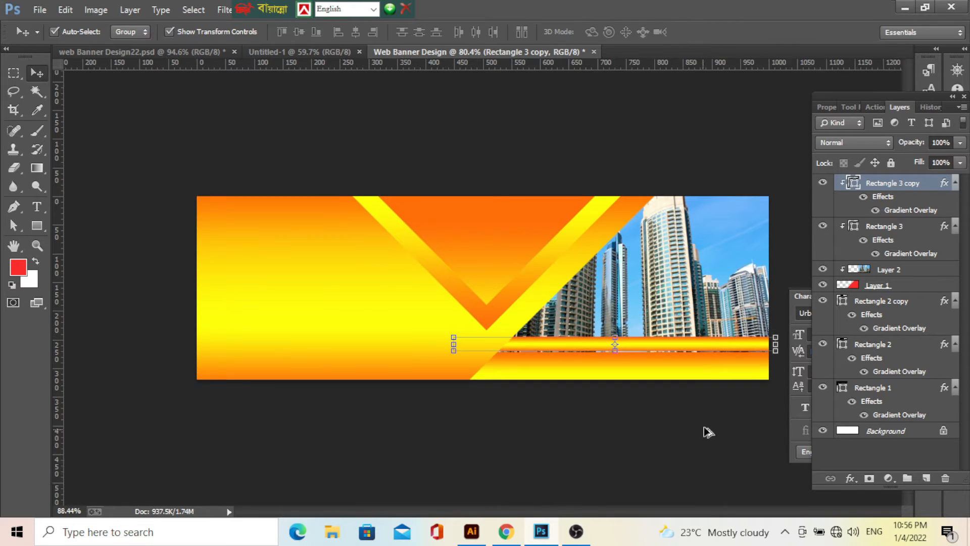
{"action": "scroll", "coordinate": [643, 364], "scroll_direction": "up", "scroll_amount": 3}
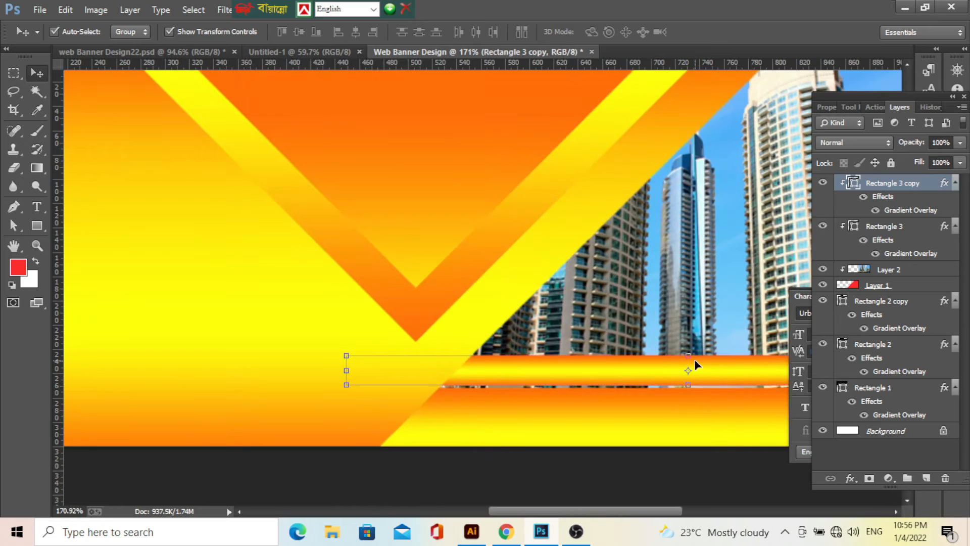
{"action": "left_click_drag", "start_coordinate": [685, 350], "coordinate": [688, 365]}
{"action": "left_click", "coordinate": [713, 32]}
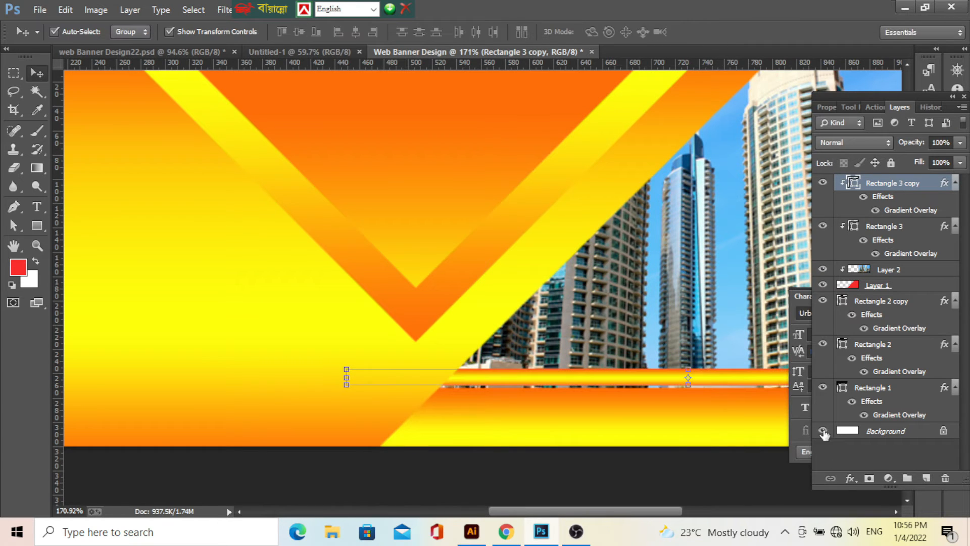
Step: Change the thin strip copy's Gradient Overlay to the Chrome preset and apply the layer style
{"action": "left_click", "coordinate": [850, 478]}
{"action": "left_click", "coordinate": [853, 311]}
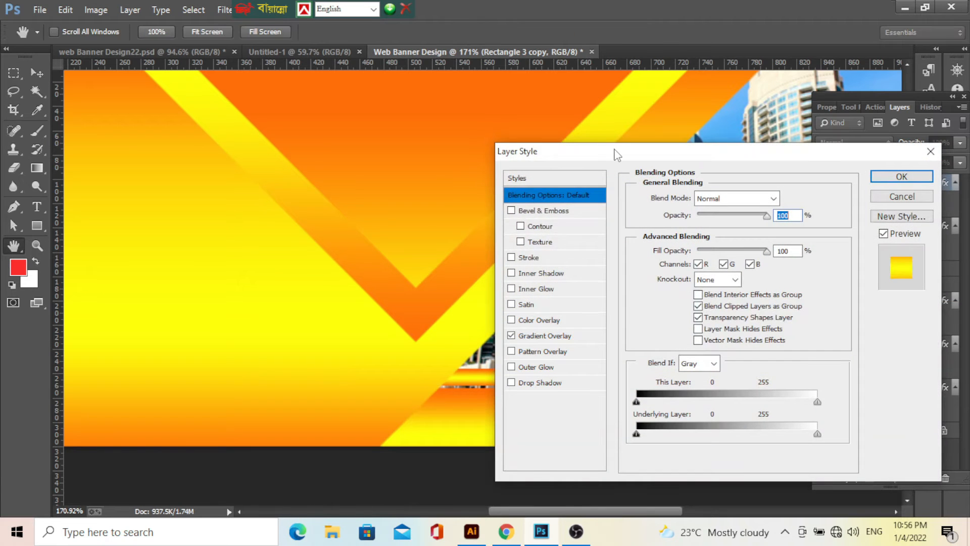
{"action": "left_click", "coordinate": [671, 330]}
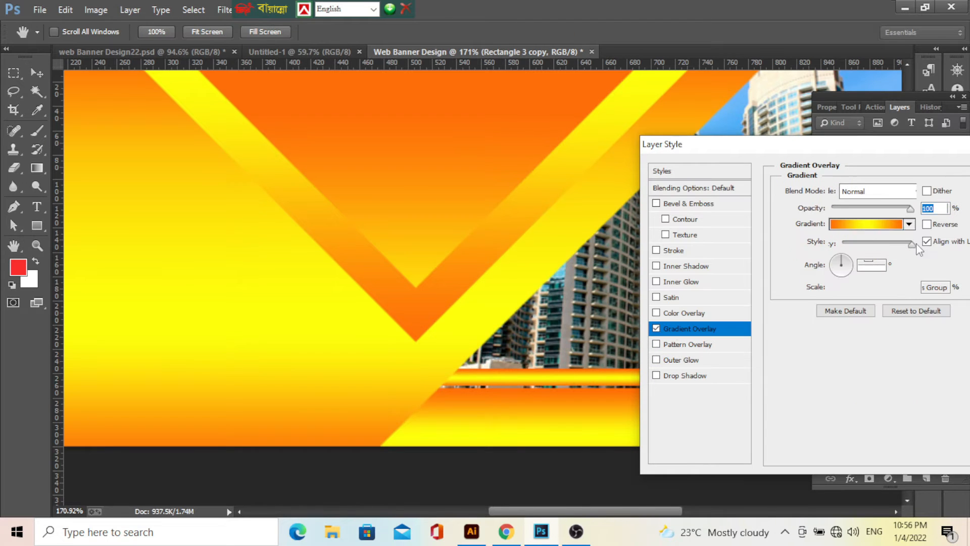
{"action": "left_click", "coordinate": [902, 224]}
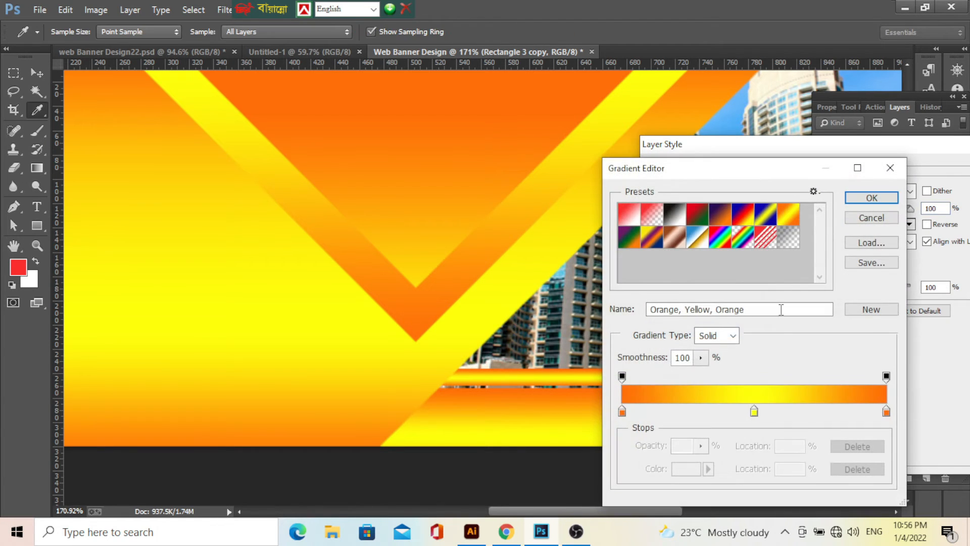
{"action": "left_click", "coordinate": [700, 238]}
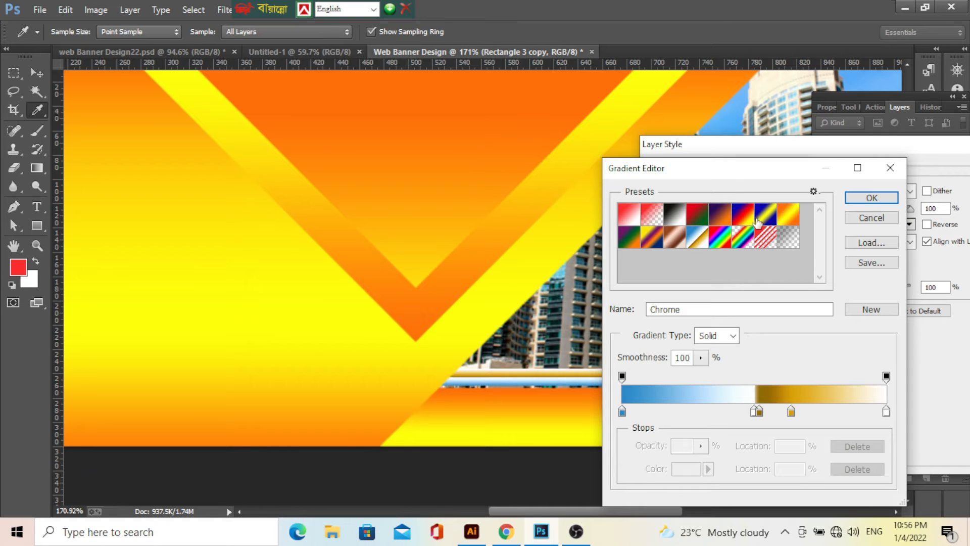
{"action": "left_click", "coordinate": [849, 199]}
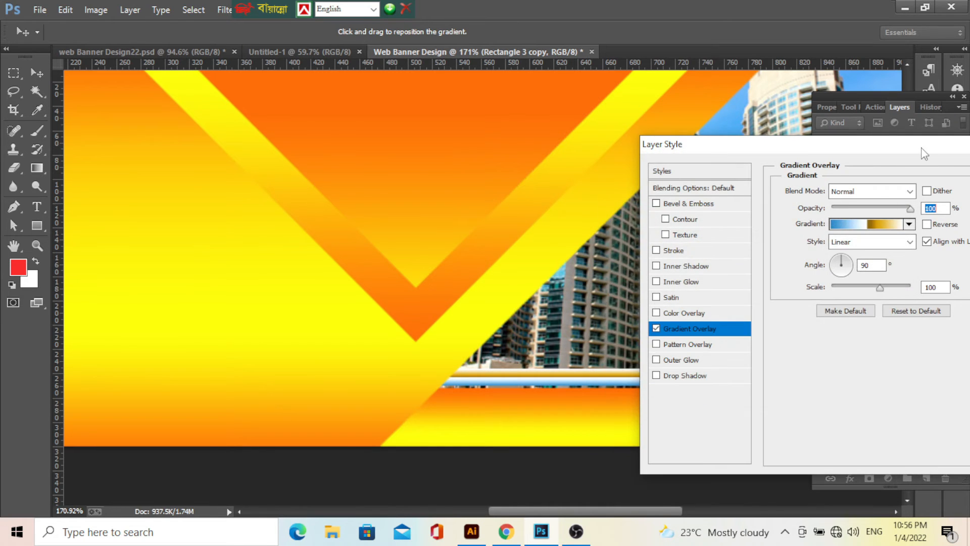
{"action": "left_click_drag", "start_coordinate": [928, 151], "coordinate": [763, 168]}
{"action": "left_click", "coordinate": [884, 186]}
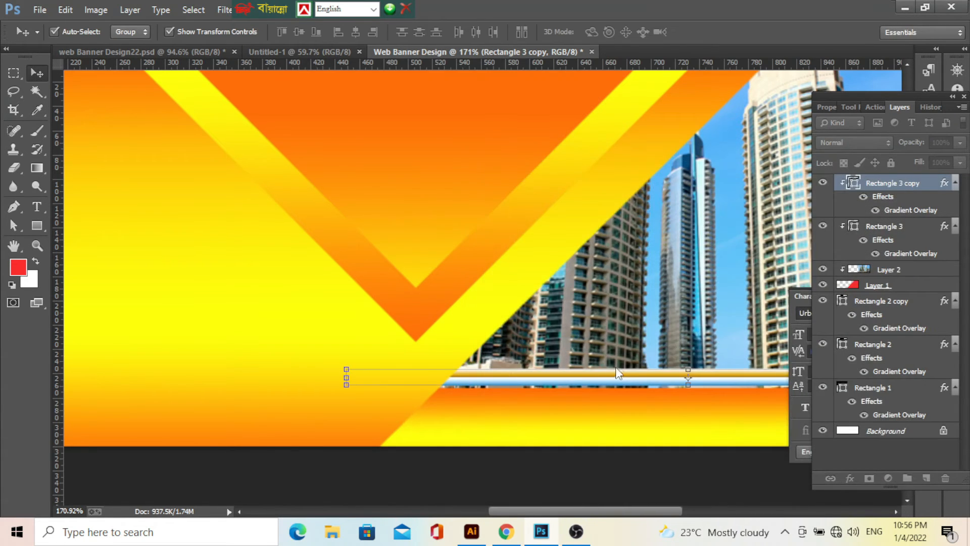
Step: Deselect the strip copy and draw a black vertical rectangle about 115 × 470 px over the banner's left part, overshooting its upper and lower edges
{"action": "scroll", "coordinate": [615, 366], "scroll_direction": "down", "scroll_amount": 3}
{"action": "scroll", "coordinate": [617, 351], "scroll_direction": "down", "scroll_amount": 1}
{"action": "left_click", "coordinate": [596, 130]}
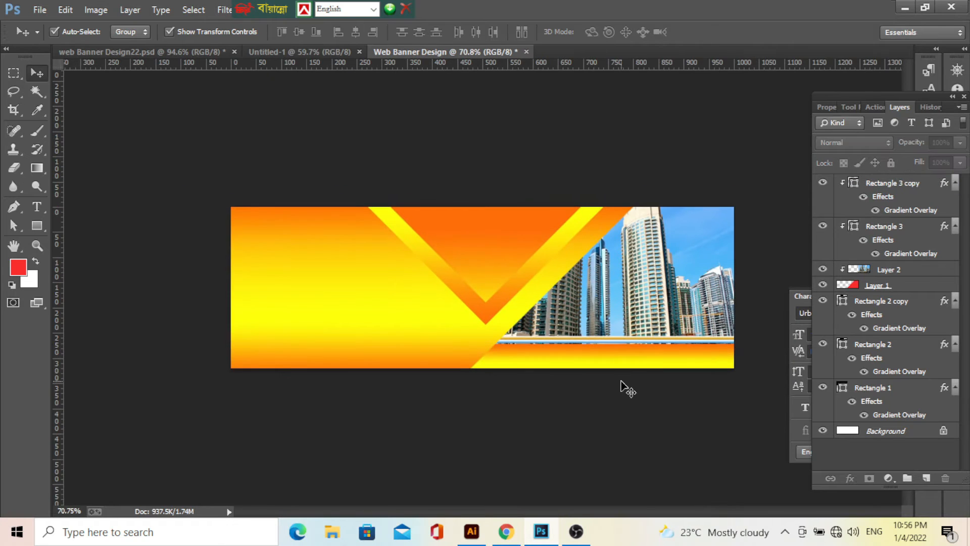
{"action": "scroll", "coordinate": [461, 385], "scroll_direction": "down", "scroll_amount": 2}
{"action": "scroll", "coordinate": [342, 350], "scroll_direction": "up", "scroll_amount": 1}
{"action": "scroll", "coordinate": [341, 350], "scroll_direction": "up", "scroll_amount": 1}
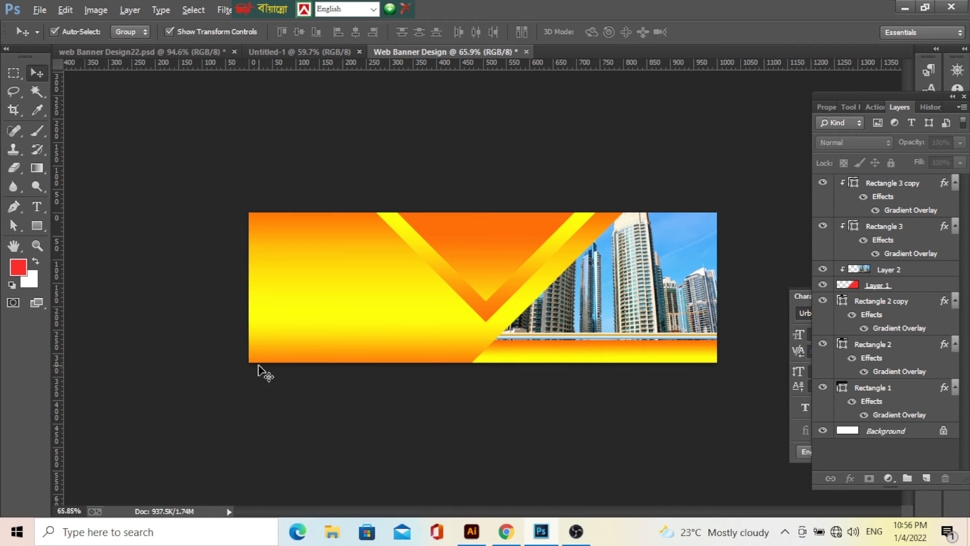
{"action": "scroll", "coordinate": [260, 372], "scroll_direction": "up", "scroll_amount": 1}
{"action": "scroll", "coordinate": [245, 301], "scroll_direction": "up", "scroll_amount": 1}
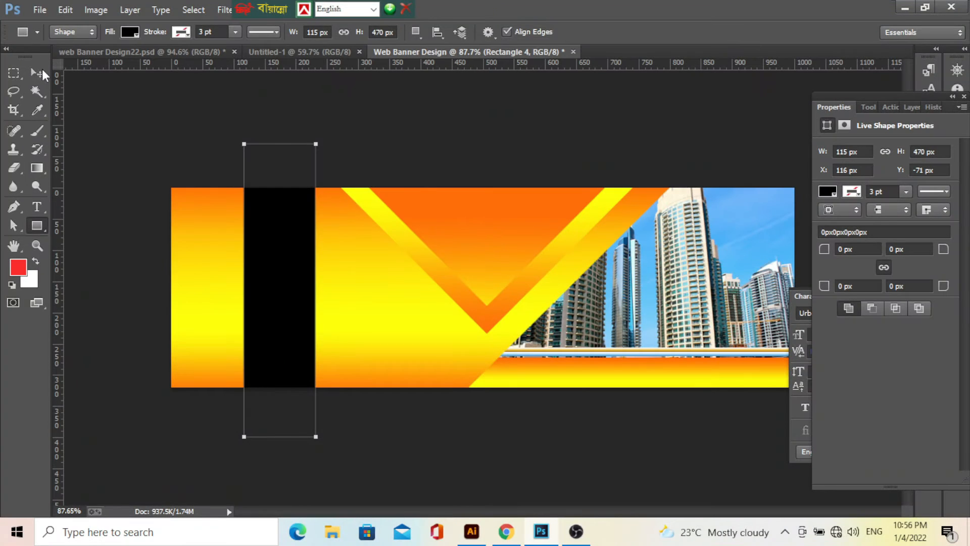
Step: Narrow the black rectangle to 86.96% width, rotate it 43.07° into a diagonal band, and apply the transformation
{"action": "left_click", "coordinate": [42, 72]}
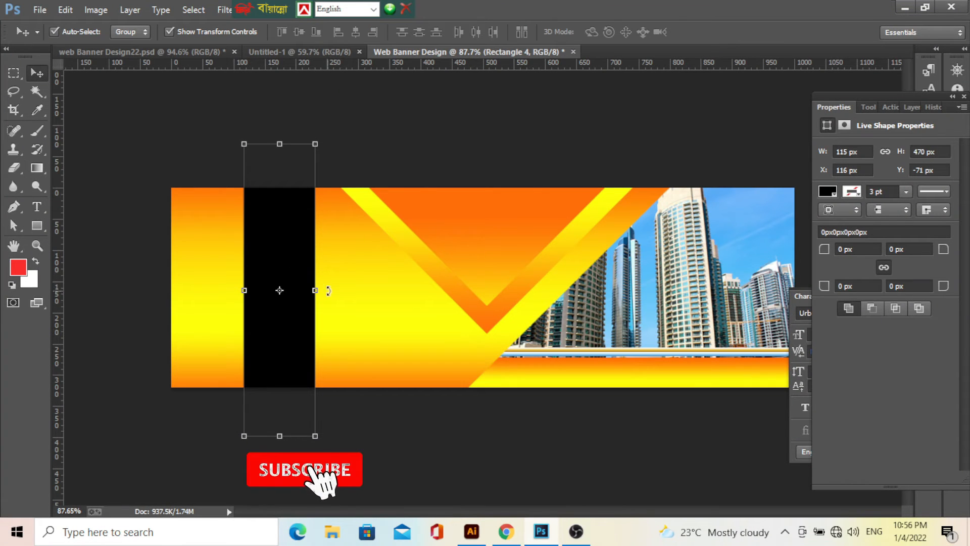
{"action": "left_click", "coordinate": [308, 297]}
{"action": "left_click_drag", "start_coordinate": [308, 297], "coordinate": [298, 297]}
{"action": "left_click_drag", "start_coordinate": [325, 135], "coordinate": [397, 223]}
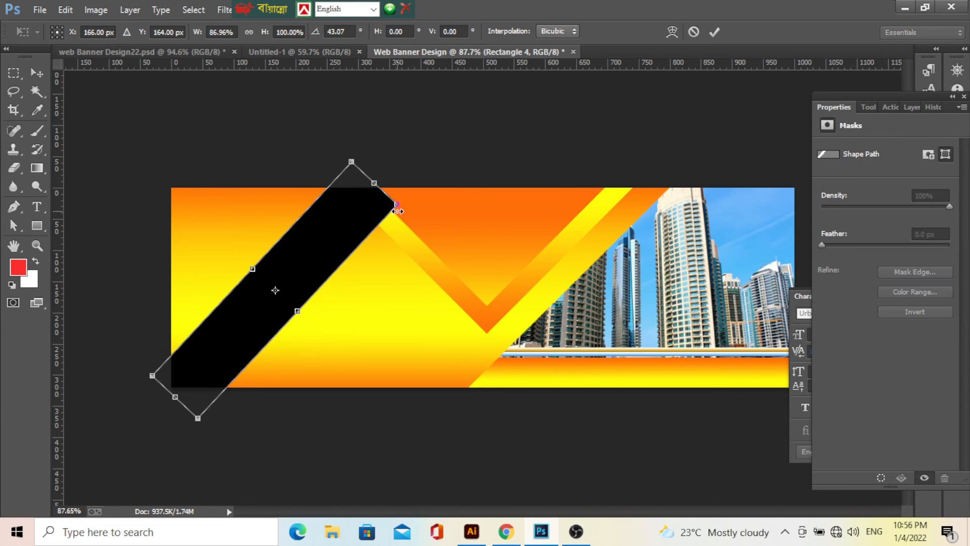
{"action": "left_click", "coordinate": [713, 32]}
Step: Move the diagonal band's Rectangle 4 layer down the stack to sit between Rectangle 2 and Rectangle 1
{"action": "scroll", "coordinate": [362, 257], "scroll_direction": "down", "scroll_amount": 3}
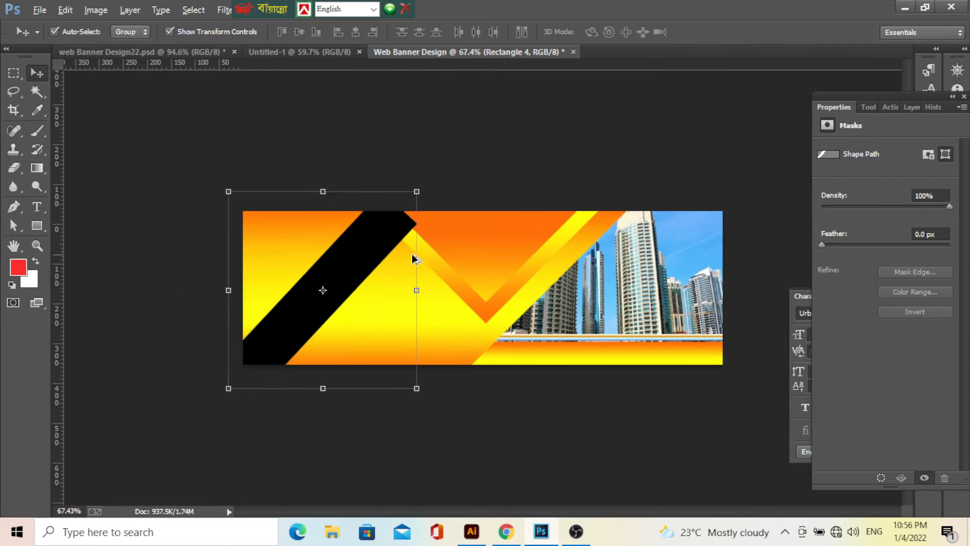
{"action": "scroll", "coordinate": [411, 254], "scroll_direction": "up", "scroll_amount": 2}
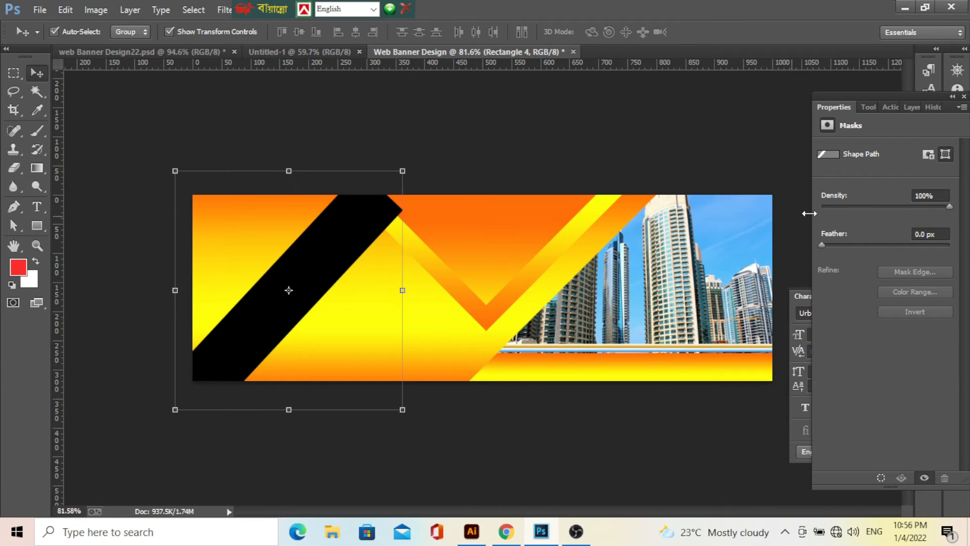
{"action": "left_click", "coordinate": [913, 107]}
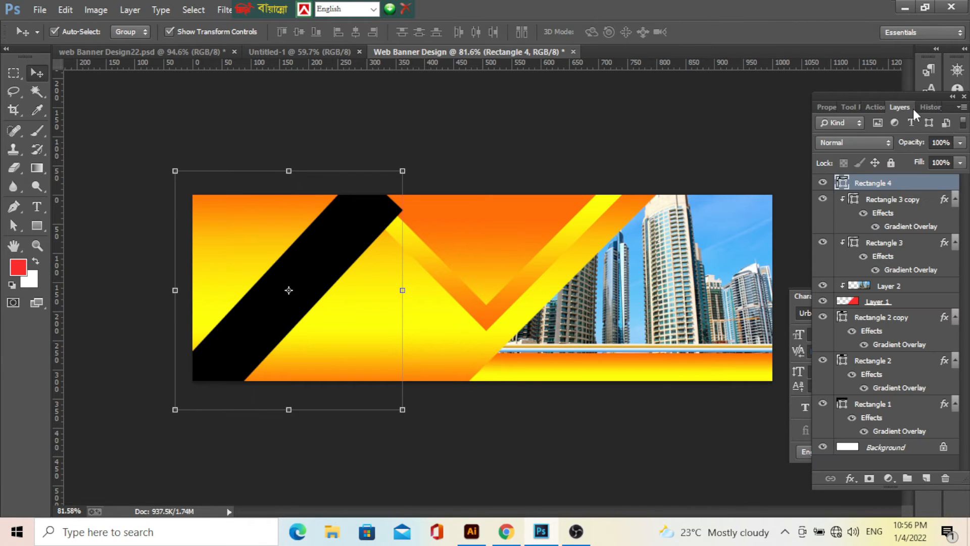
{"action": "left_click_drag", "start_coordinate": [912, 188], "coordinate": [914, 384]}
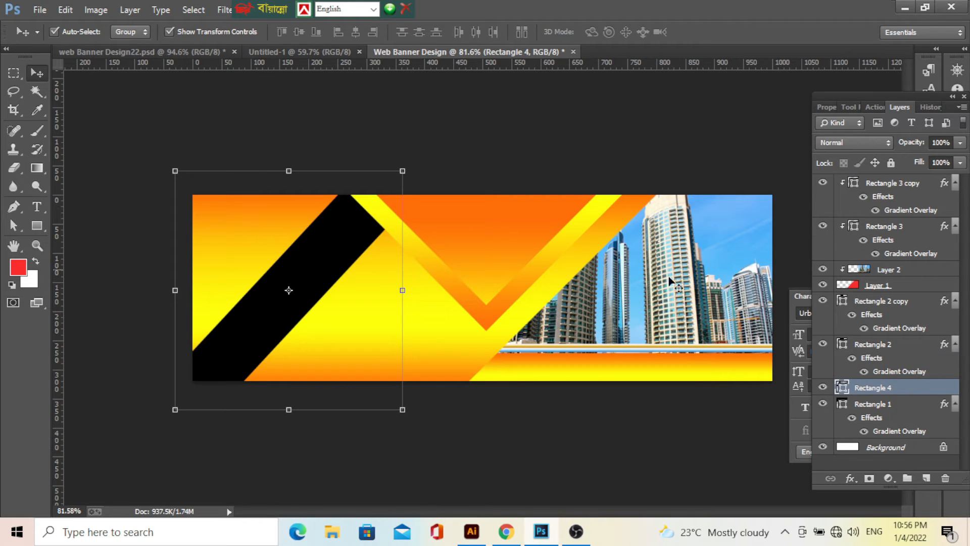
Step: Add a Gradient Overlay to the diagonal band using the Orange, Yellow, Orange preset
{"action": "left_click", "coordinate": [856, 475]}
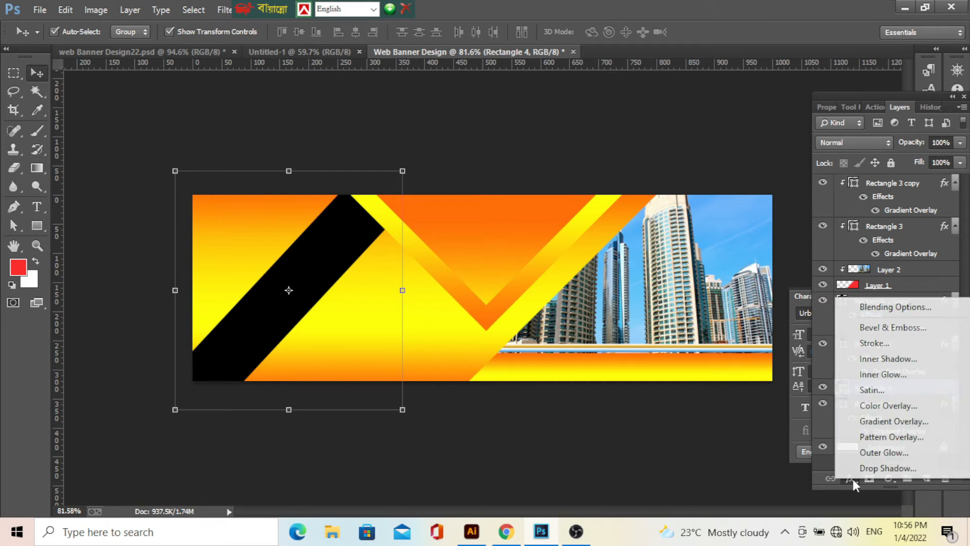
{"action": "left_click", "coordinate": [874, 307]}
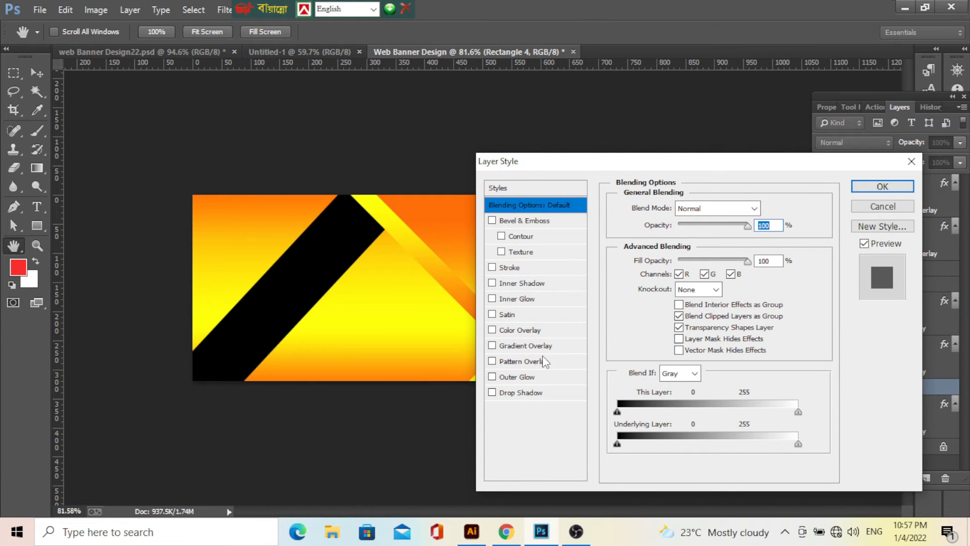
{"action": "left_click", "coordinate": [525, 346]}
{"action": "left_click", "coordinate": [745, 242]}
{"action": "left_click", "coordinate": [657, 297]}
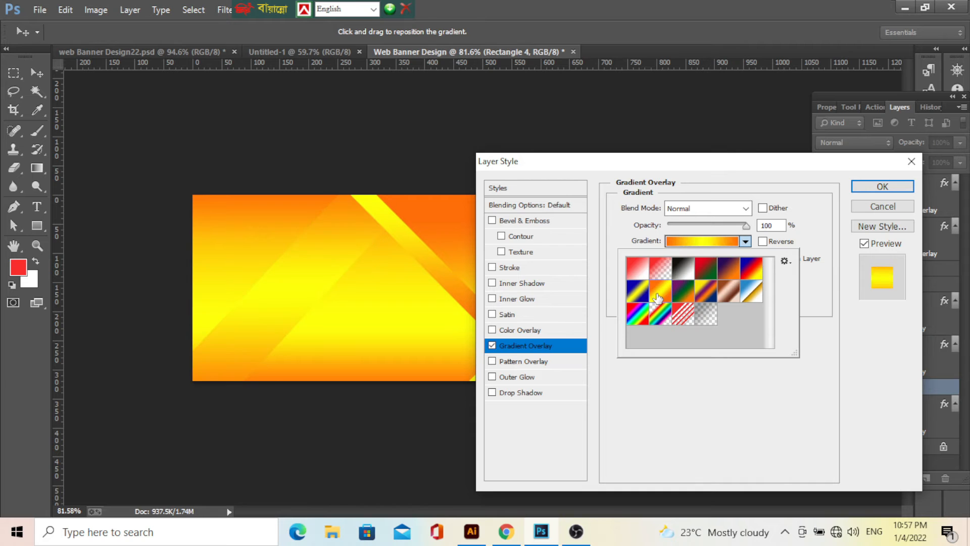
Step: Shift the band gradient's yellow stop to 19% and its end orange stop to 83%, and apply the layer style
{"action": "left_click", "coordinate": [706, 242]}
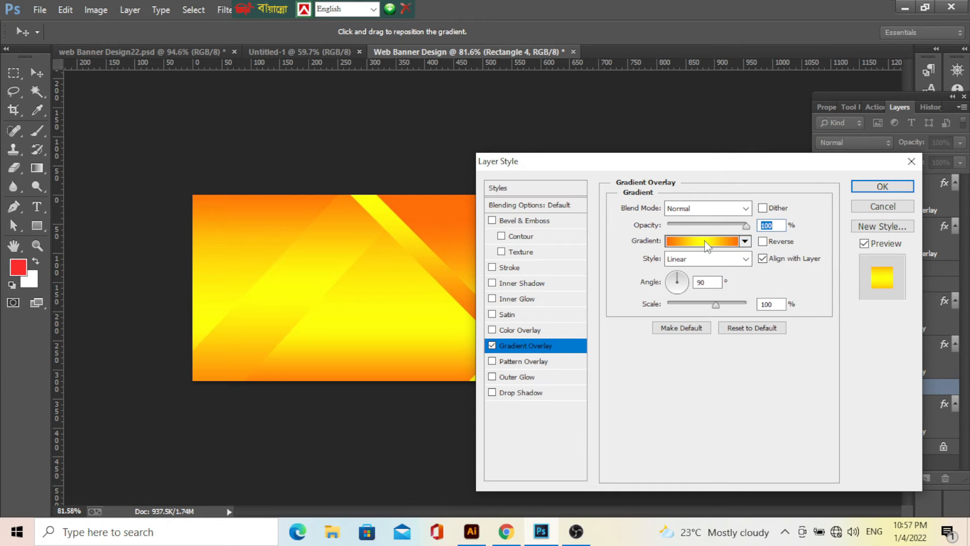
{"action": "left_click", "coordinate": [706, 242]}
{"action": "left_click_drag", "start_coordinate": [754, 413], "coordinate": [689, 419]}
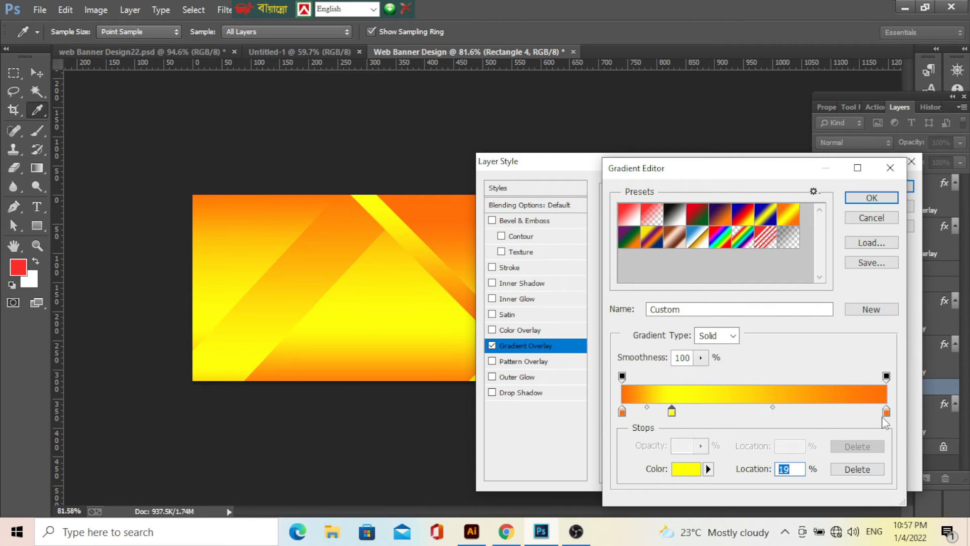
{"action": "left_click_drag", "start_coordinate": [885, 413], "coordinate": [840, 412]}
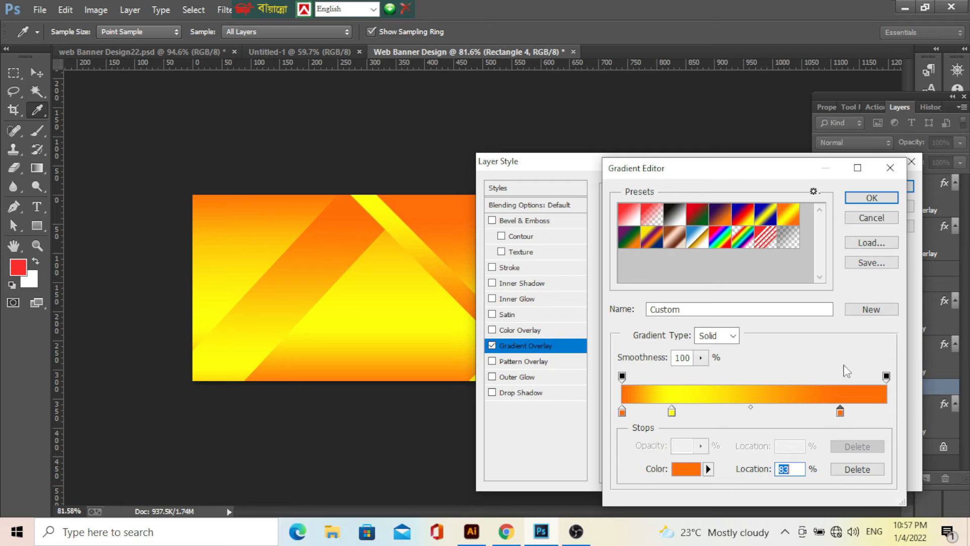
{"action": "left_click", "coordinate": [872, 198]}
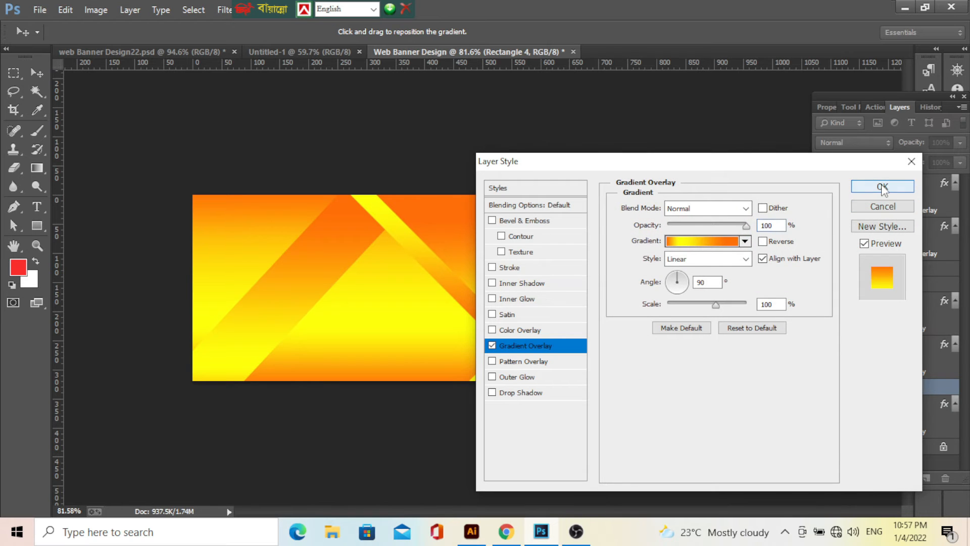
{"action": "left_click", "coordinate": [882, 186]}
Step: Draw a long, narrow black rectangle over the left part of the banner
{"action": "key", "text": "u"}
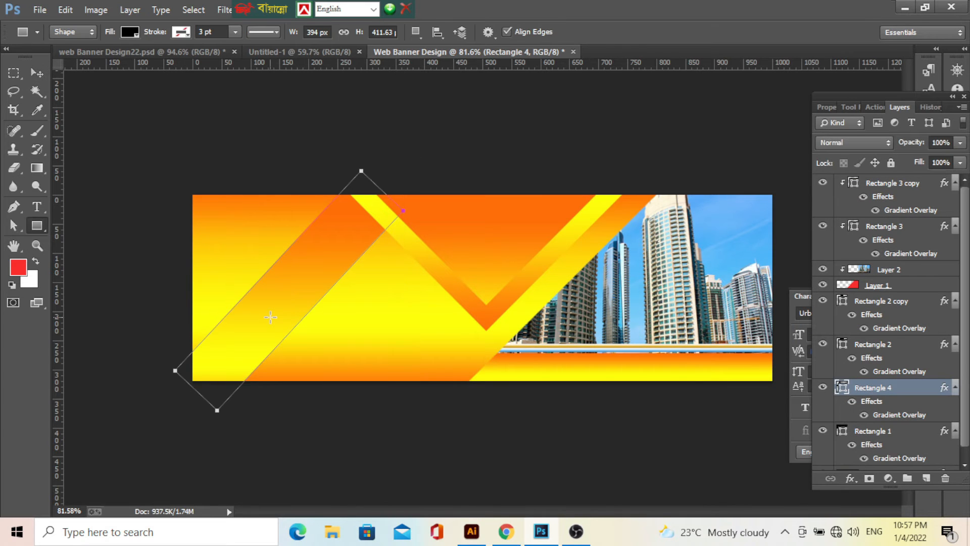
{"action": "scroll", "coordinate": [310, 354], "scroll_direction": "up", "scroll_amount": 2}
{"action": "mouse_move", "coordinate": [225, 149]}
{"action": "left_mouse_down"}
{"action": "mouse_move", "coordinate": [246, 424]}
{"action": "mouse_move", "coordinate": [273, 435]}
{"action": "mouse_move", "coordinate": [361, 371]}
{"action": "left_mouse_up"}
Step: Rotate the narrow bar to -49.89° and scale it to 95.67%, placed diagonally across the banner's lower-left corner, and apply the transformation
{"action": "left_click", "coordinate": [37, 72]}
{"action": "left_click_drag", "start_coordinate": [288, 343], "coordinate": [255, 411]}
{"action": "scroll", "coordinate": [261, 412], "scroll_direction": "down", "scroll_amount": 1}
{"action": "scroll", "coordinate": [325, 384], "scroll_direction": "up", "scroll_amount": 1}
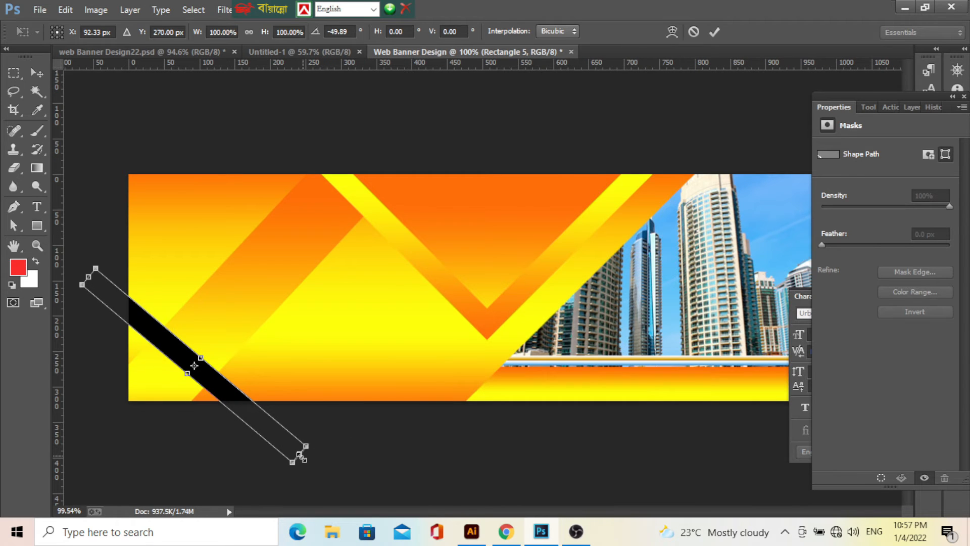
{"action": "left_click_drag", "start_coordinate": [291, 456], "coordinate": [290, 456]}
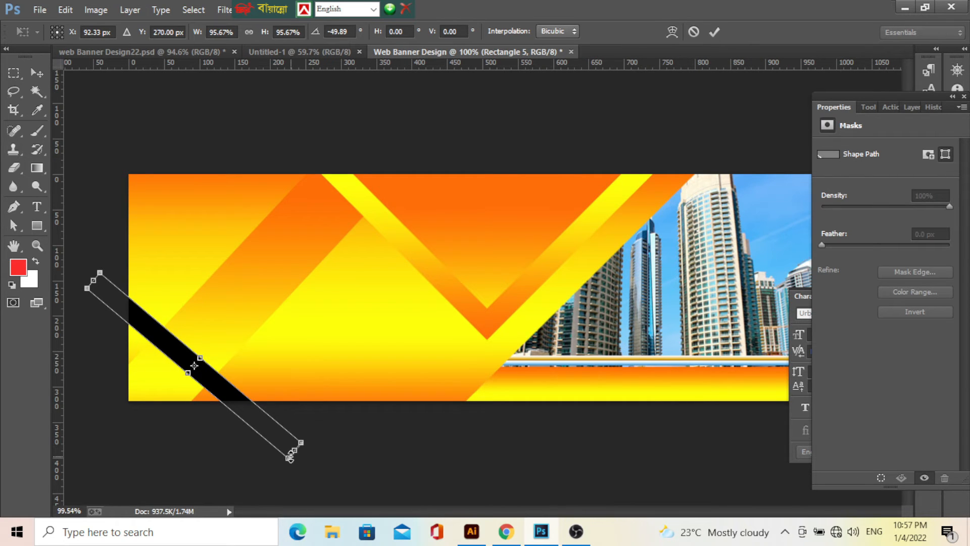
{"action": "scroll", "coordinate": [182, 409], "scroll_direction": "down", "scroll_amount": 3}
{"action": "scroll", "coordinate": [246, 348], "scroll_direction": "up", "scroll_amount": 3}
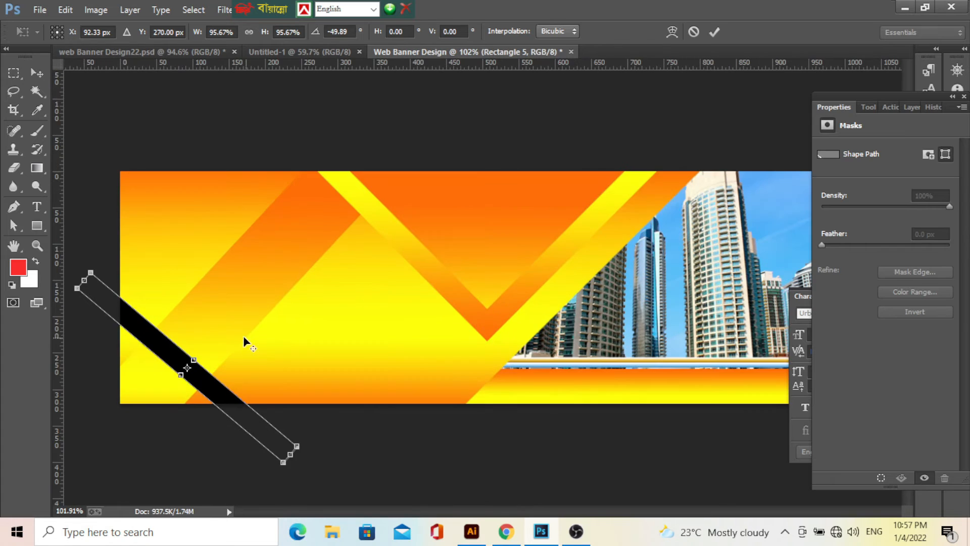
{"action": "left_click_drag", "start_coordinate": [164, 358], "coordinate": [170, 348]}
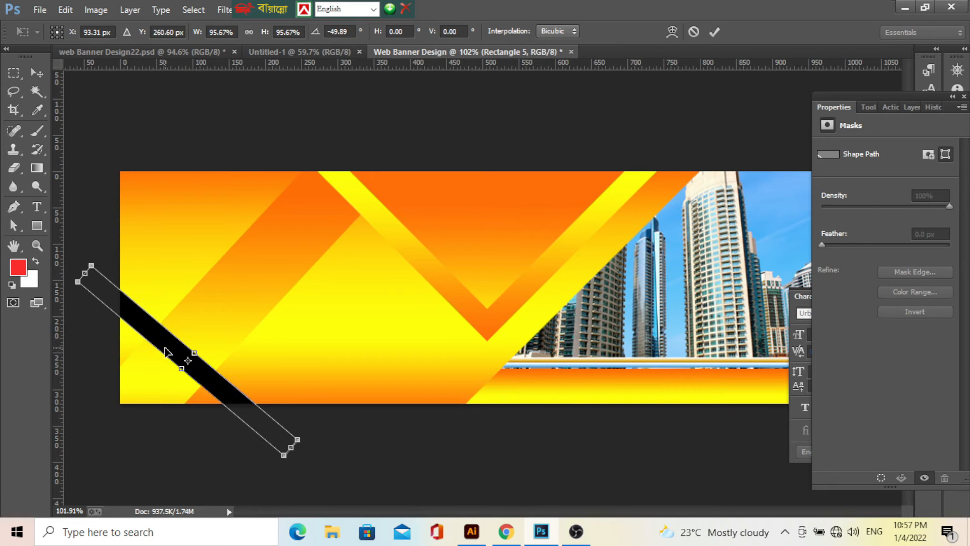
{"action": "left_click", "coordinate": [710, 35]}
Step: Duplicate the Rectangle 5 bar and offset the copy slightly down and left, directly alongside the original
{"action": "left_click", "coordinate": [911, 107]}
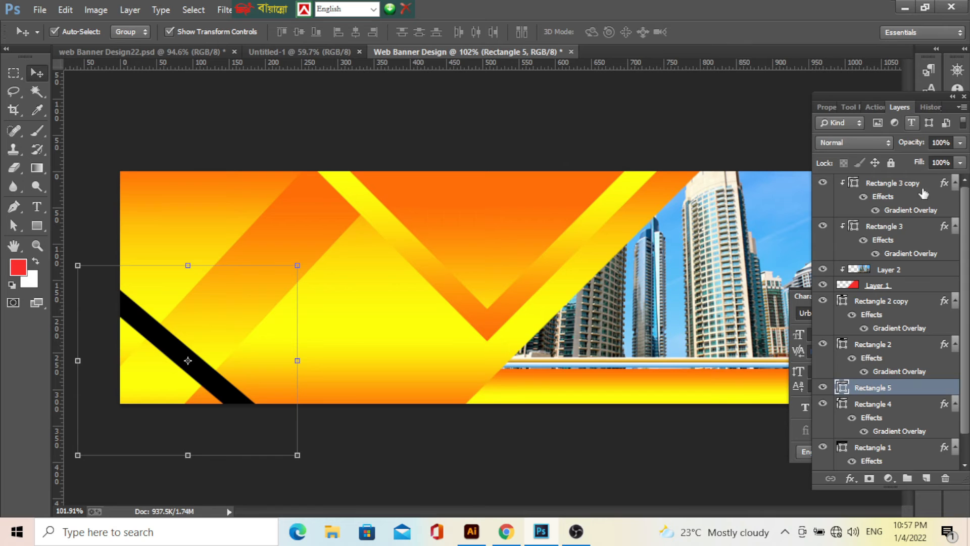
{"action": "left_click_drag", "start_coordinate": [916, 393], "coordinate": [926, 479]}
{"action": "left_click_drag", "start_coordinate": [221, 394], "coordinate": [214, 403]}
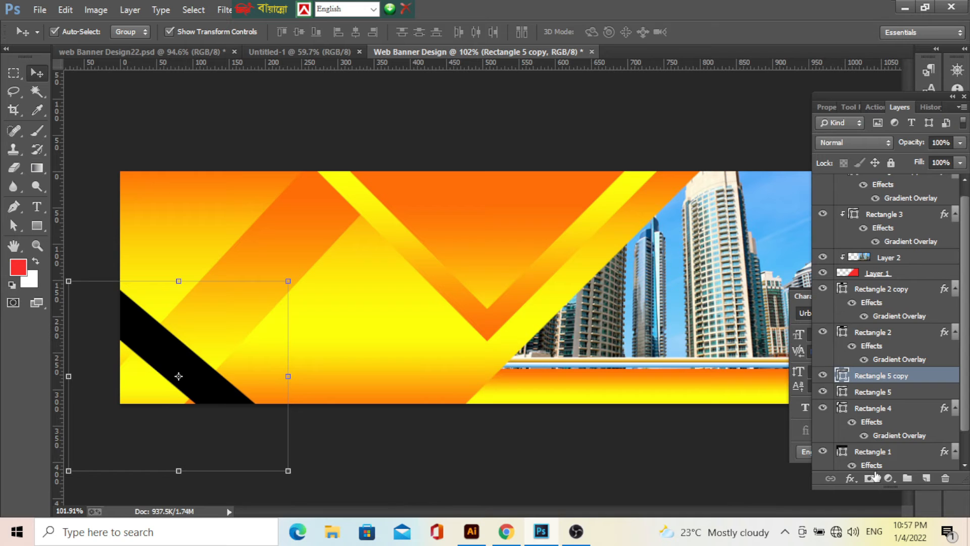
Step: Add a Gradient Overlay to the bar copy using the Orange, Yellow, Orange preset
{"action": "left_click", "coordinate": [851, 478]}
{"action": "key", "text": "Escape"}
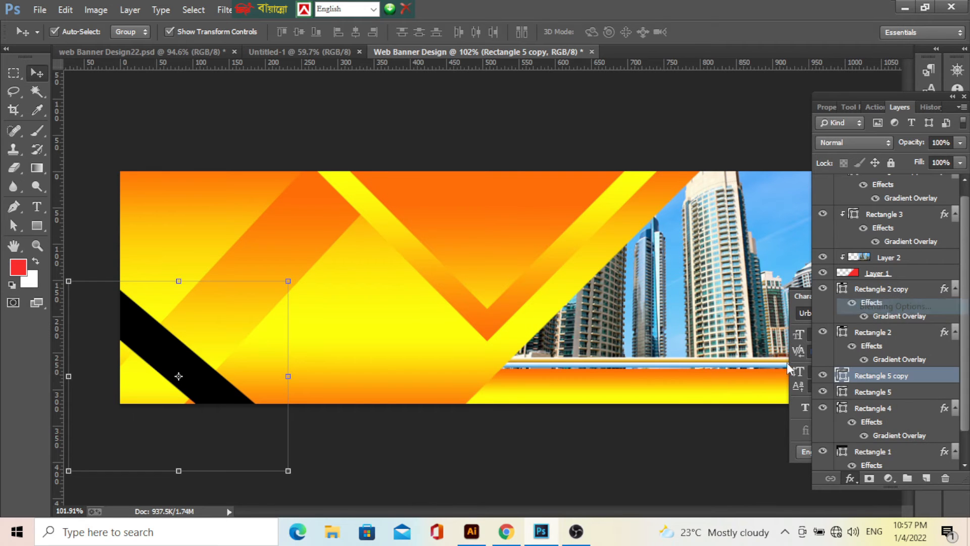
{"action": "key", "text": "space"}
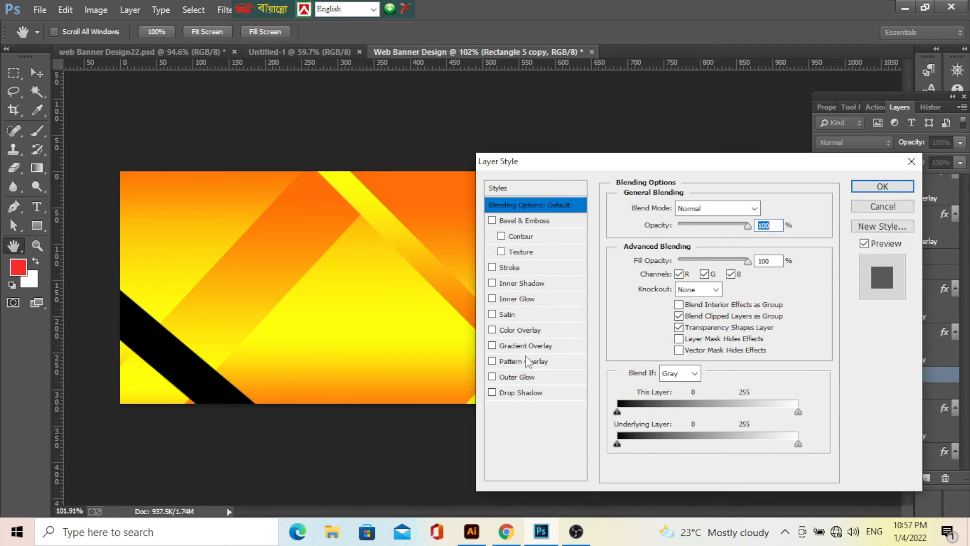
{"action": "left_click", "coordinate": [514, 347]}
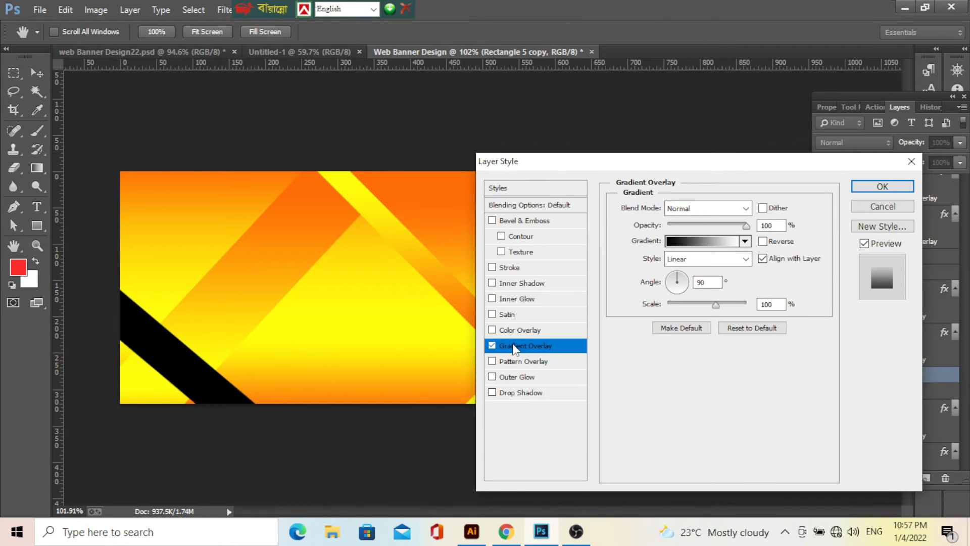
{"action": "left_click", "coordinate": [745, 241]}
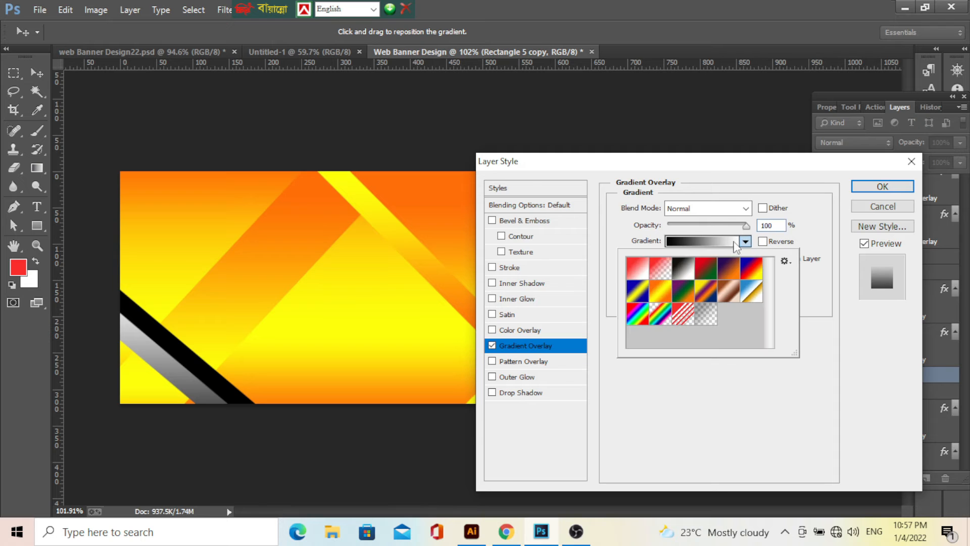
{"action": "left_click", "coordinate": [662, 298]}
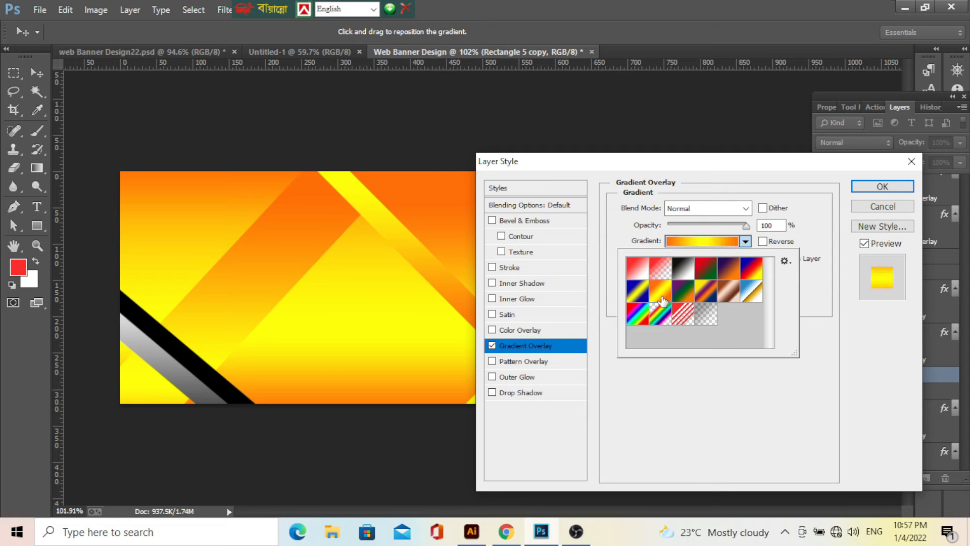
Step: Customize the bar copy's overlay gradient by moving the yellow stop to 72% and the starting orange stop to 41%, and apply the style
{"action": "left_click", "coordinate": [721, 233]}
{"action": "left_click", "coordinate": [716, 242]}
{"action": "left_click_drag", "start_coordinate": [754, 413], "coordinate": [814, 422]}
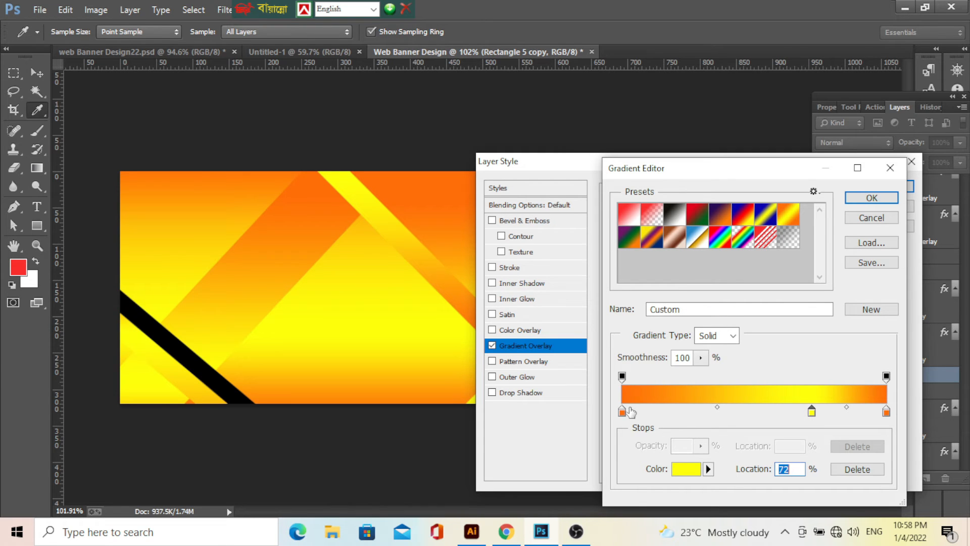
{"action": "left_click_drag", "start_coordinate": [623, 414], "coordinate": [729, 418]}
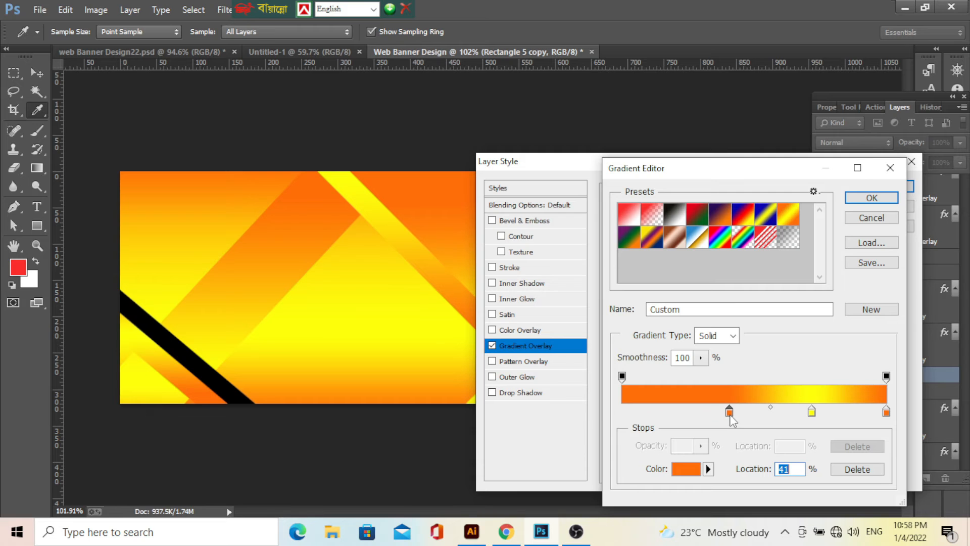
{"action": "left_click", "coordinate": [870, 198]}
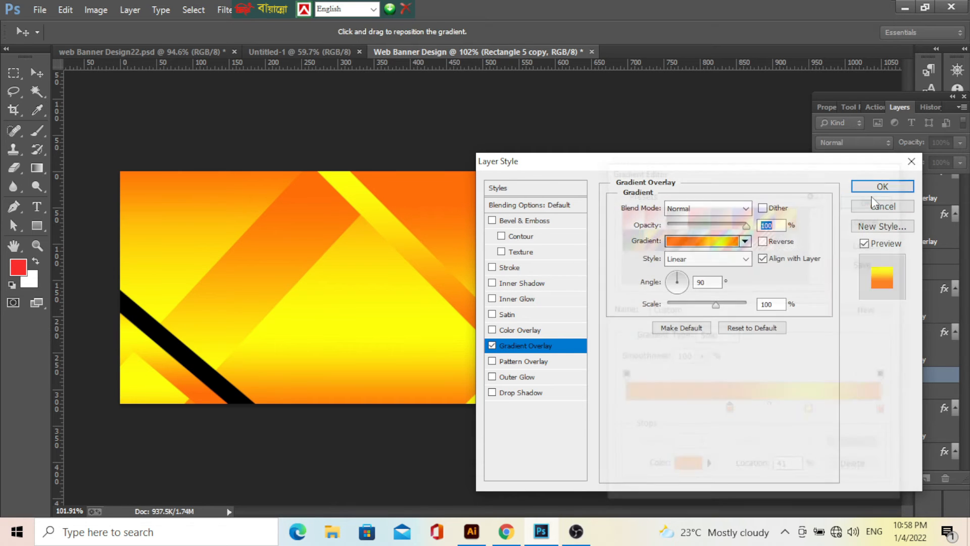
{"action": "left_click", "coordinate": [879, 185]}
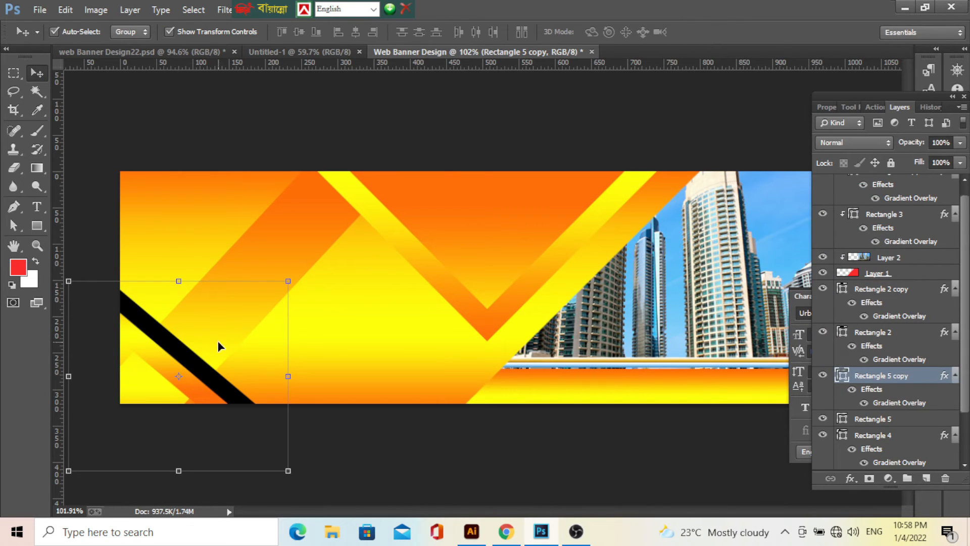
Step: Add a Gradient Overlay to the black Rectangle 5 bar using the Orange, Yellow, Orange preset
{"action": "left_click", "coordinate": [224, 384]}
{"action": "left_click", "coordinate": [850, 478]}
{"action": "left_click", "coordinate": [882, 309]}
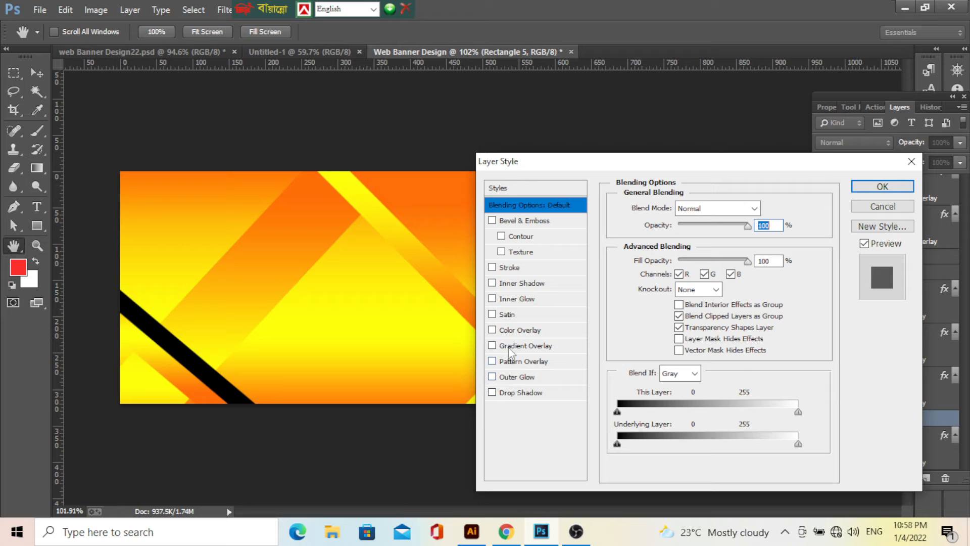
{"action": "left_click", "coordinate": [537, 343]}
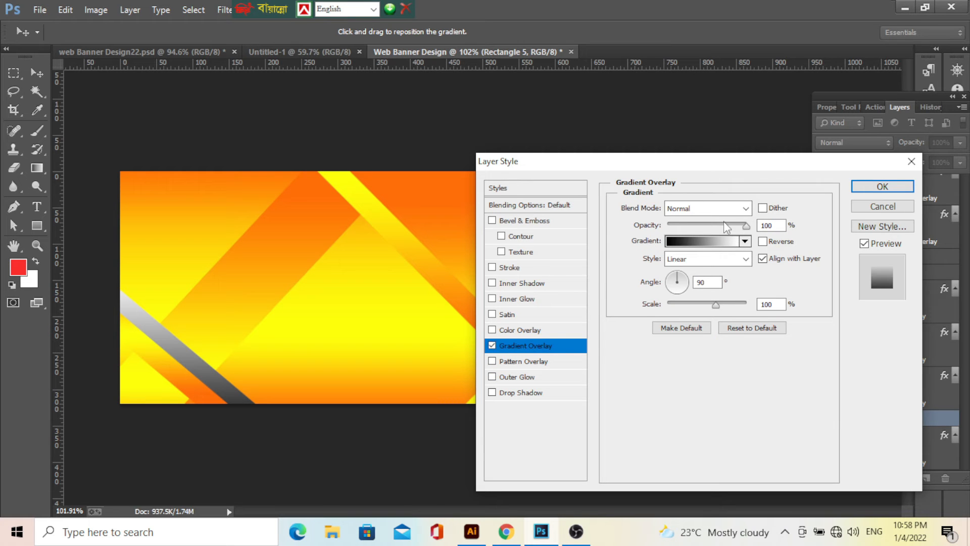
{"action": "left_click", "coordinate": [745, 241]}
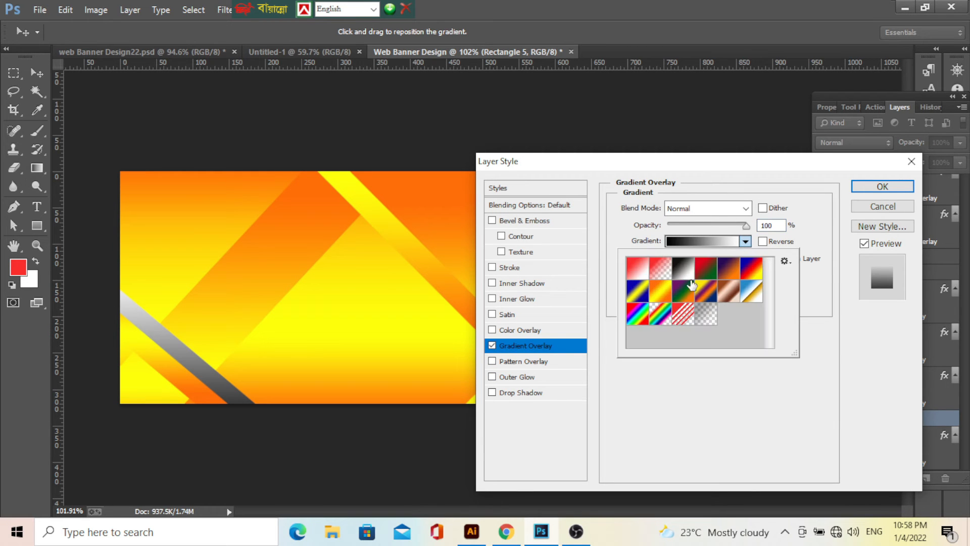
{"action": "left_click", "coordinate": [661, 291]}
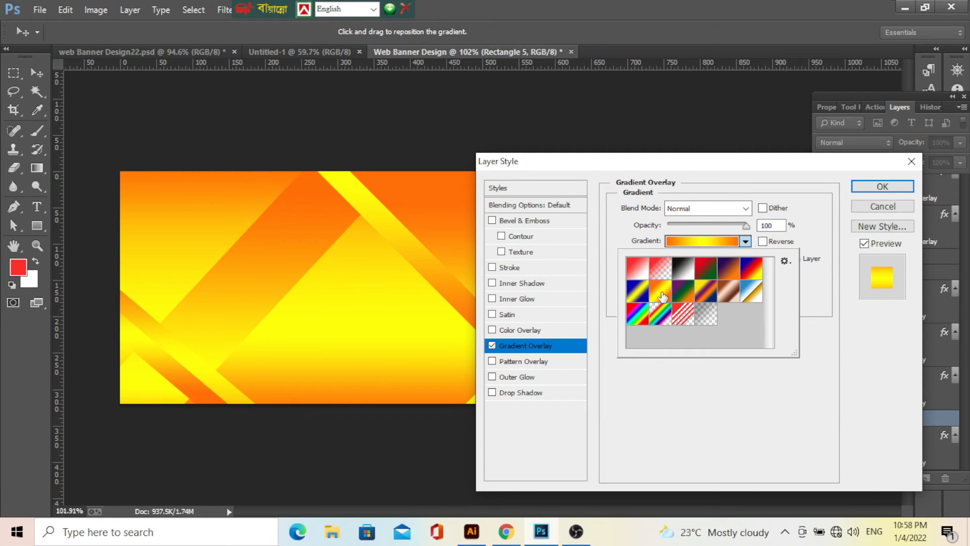
Step: Move the yellow stop of the Rectangle 5 overlay gradient to 67% and apply the layer style
{"action": "left_click", "coordinate": [702, 240]}
{"action": "left_click_drag", "start_coordinate": [753, 411], "coordinate": [798, 411]}
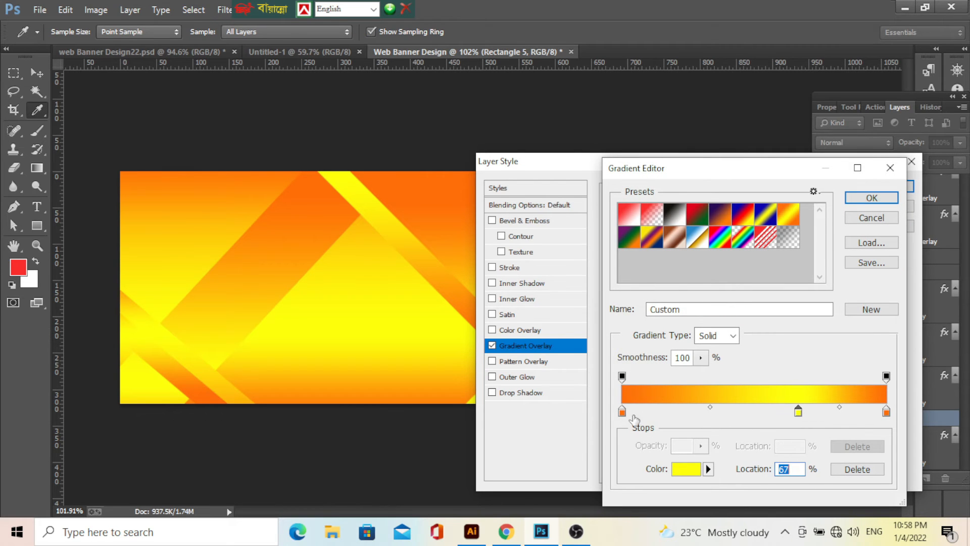
{"action": "mouse_move", "coordinate": [622, 412]}
{"action": "left_mouse_down"}
{"action": "mouse_move", "coordinate": [699, 413]}
{"action": "mouse_move", "coordinate": [620, 417]}
{"action": "left_mouse_up"}
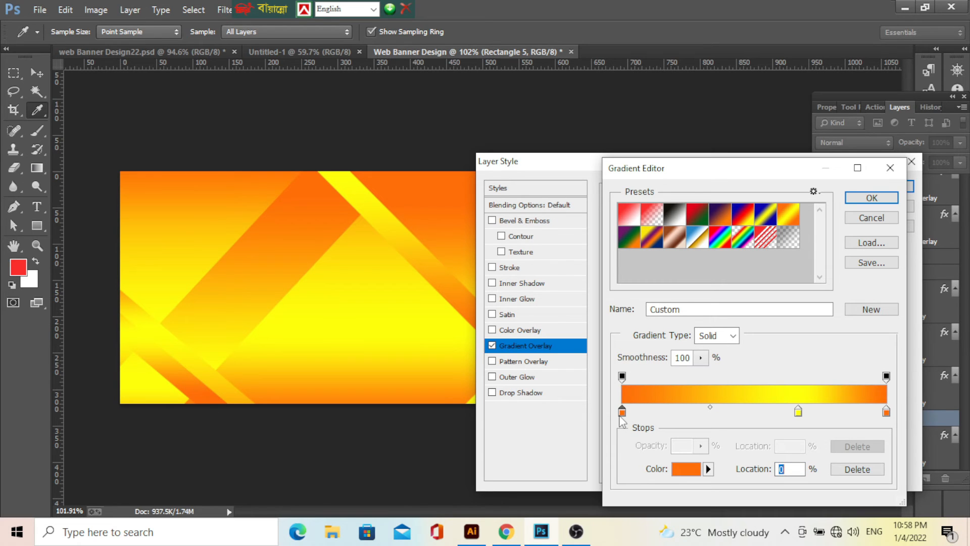
{"action": "left_click_drag", "start_coordinate": [800, 415], "coordinate": [753, 437]}
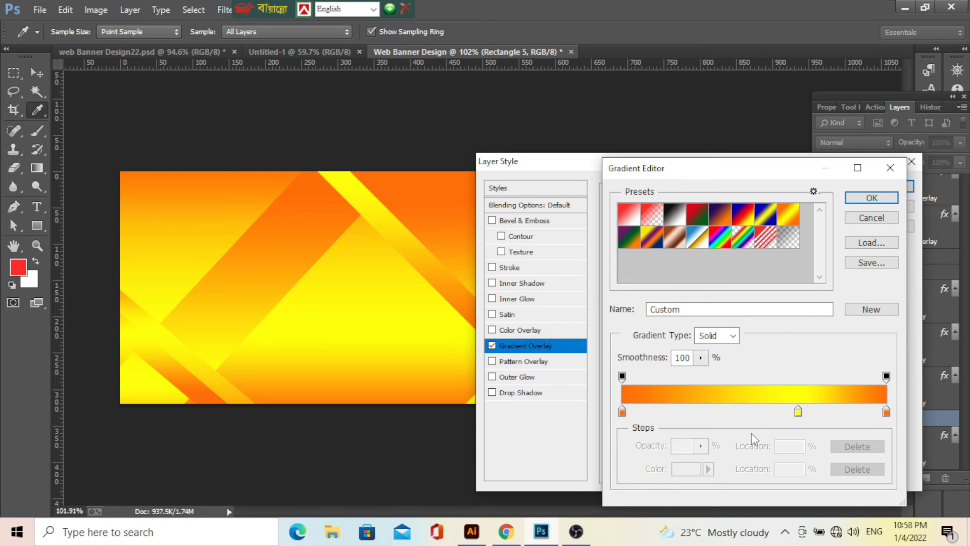
{"action": "left_click", "coordinate": [872, 197]}
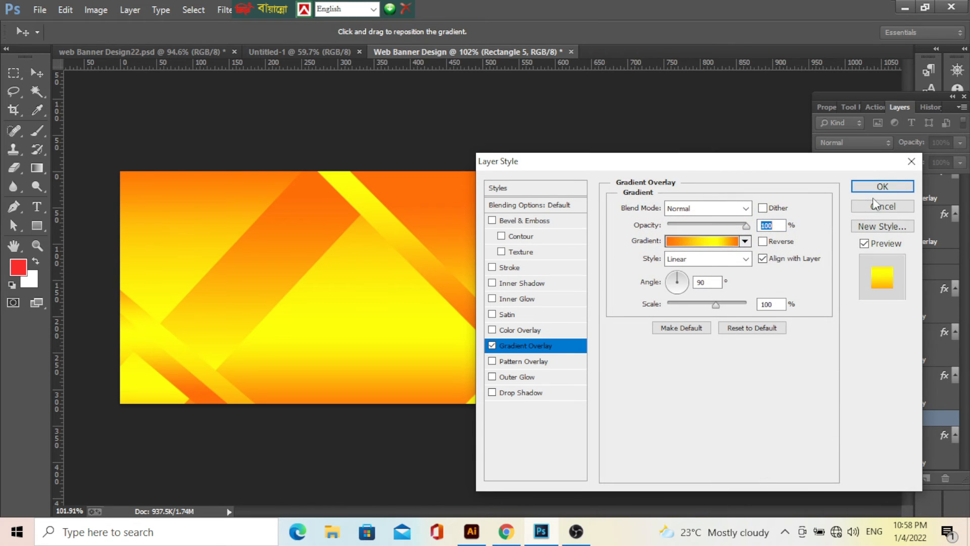
{"action": "left_click", "coordinate": [878, 195]}
Step: Copy the "Business Banner" title and tagline group from web Banner Design22.psd into the upper-left area of the new banner
{"action": "scroll", "coordinate": [506, 141], "scroll_direction": "down", "scroll_amount": 2}
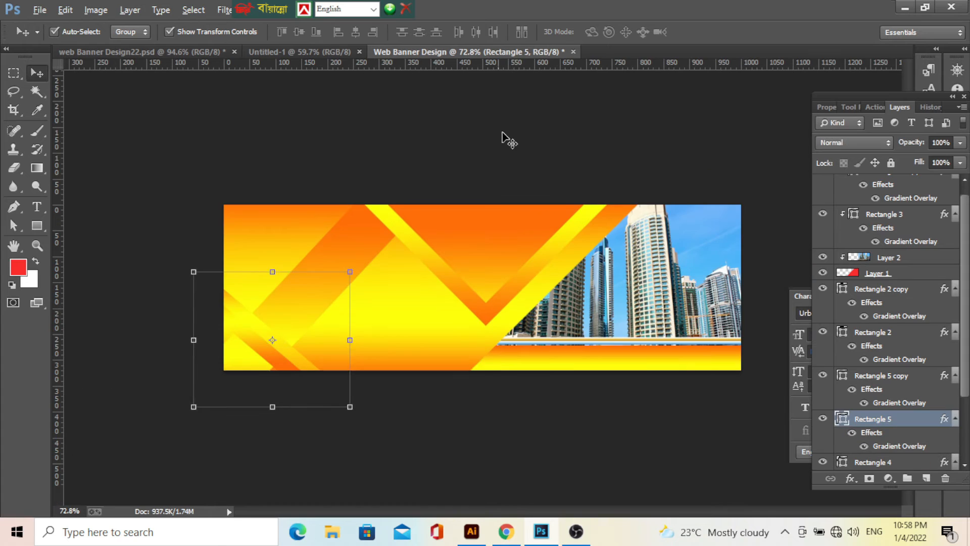
{"action": "scroll", "coordinate": [502, 367], "scroll_direction": "up", "scroll_amount": 3}
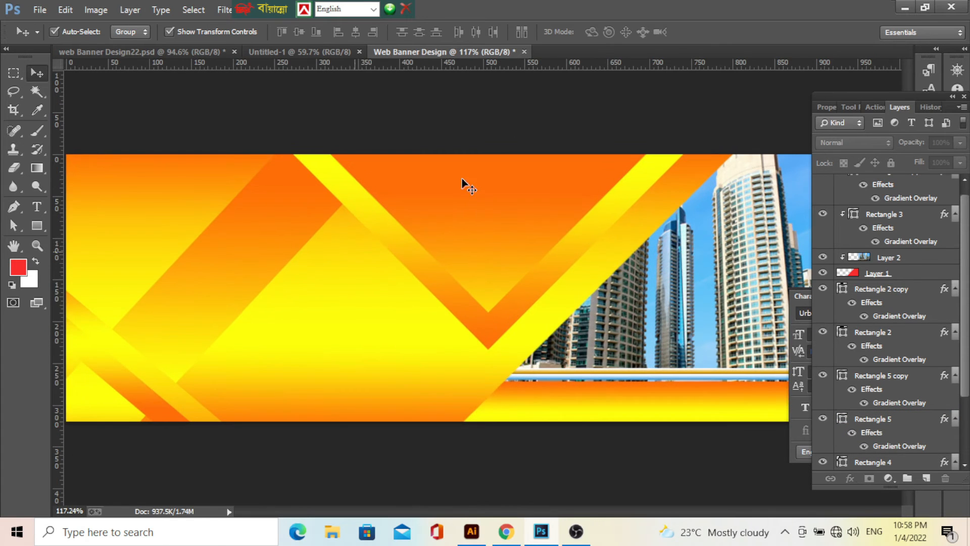
{"action": "scroll", "coordinate": [354, 257], "scroll_direction": "down", "scroll_amount": 2}
{"action": "scroll", "coordinate": [233, 258], "scroll_direction": "up", "scroll_amount": 1}
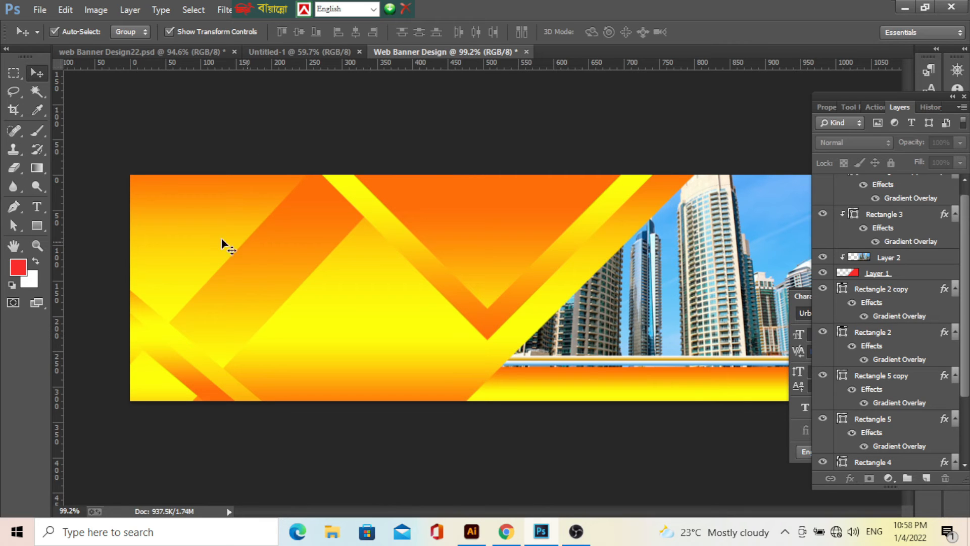
{"action": "left_click", "coordinate": [36, 206]}
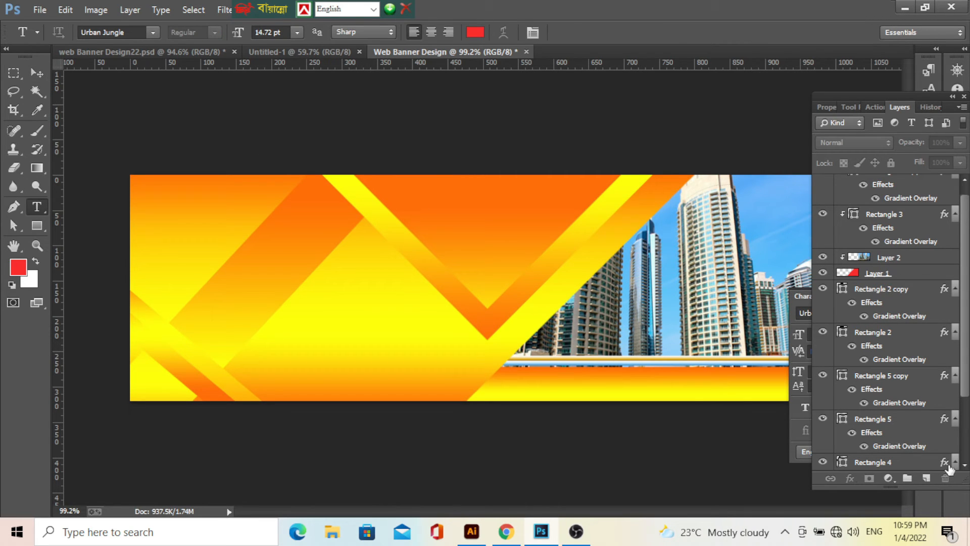
{"action": "left_click", "coordinate": [37, 75]}
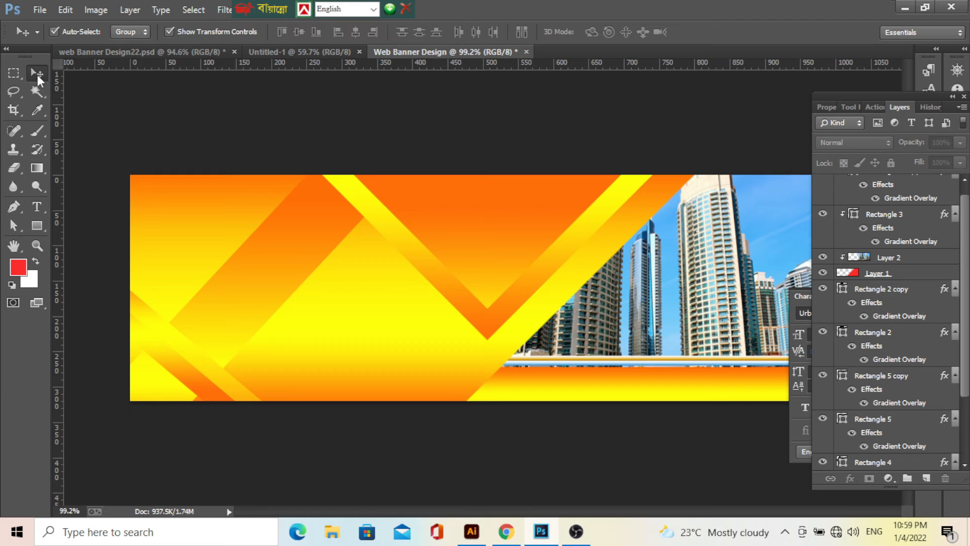
{"action": "left_click", "coordinate": [115, 49]}
{"action": "left_click_drag", "start_coordinate": [326, 211], "coordinate": [266, 204]}
{"action": "left_click", "coordinate": [240, 213]}
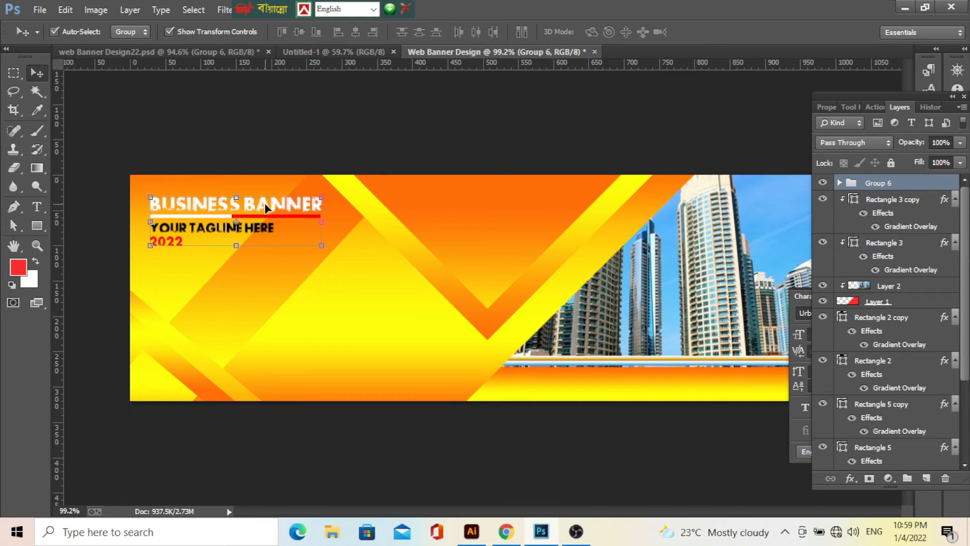
Step: Nudge the title and tagline group slightly up and left within the banner's upper-left corner, and deselect it
{"action": "key", "text": "Up"}
{"action": "key", "text": "Up"}
{"action": "key", "text": "Up"}
{"action": "key", "text": "Up"}
{"action": "key", "text": "Up"}
{"action": "key", "text": "Up"}
{"action": "key", "text": "Up"}
{"action": "key", "text": "Up"}
{"action": "key", "text": "Up"}
{"action": "key", "text": "Up"}
{"action": "key", "text": "Up"}
{"action": "key", "text": "Up"}
{"action": "key", "text": "Up"}
{"action": "key", "text": "Up"}
{"action": "key", "text": "Up"}
{"action": "key", "text": "Up"}
{"action": "key", "text": "Up"}
{"action": "key", "text": "Left"}
{"action": "key", "text": "Left"}
{"action": "key", "text": "Left"}
{"action": "key", "text": "Left"}
{"action": "key", "text": "Left"}
{"action": "key", "text": "Left"}
{"action": "key", "text": "Left"}
{"action": "key", "text": "Left"}
{"action": "key", "text": "Left"}
{"action": "key", "text": "Down"}
{"action": "key", "text": "Down"}
{"action": "key", "text": "Down"}
{"action": "key", "text": "Down"}
{"action": "key", "text": "Down"}
{"action": "key", "text": "Down"}
{"action": "key", "text": "Down"}
{"action": "key", "text": "Down"}
{"action": "key", "text": "Down"}
{"action": "key", "text": "Down"}
{"action": "key", "text": "Left"}
{"action": "key", "text": "Left"}
{"action": "key", "text": "Left"}
{"action": "key", "text": "Left"}
{"action": "key", "text": "Left"}
{"action": "key", "text": "Right"}
{"action": "key", "text": "Right"}
{"action": "key", "text": "Right"}
{"action": "key", "text": "Right"}
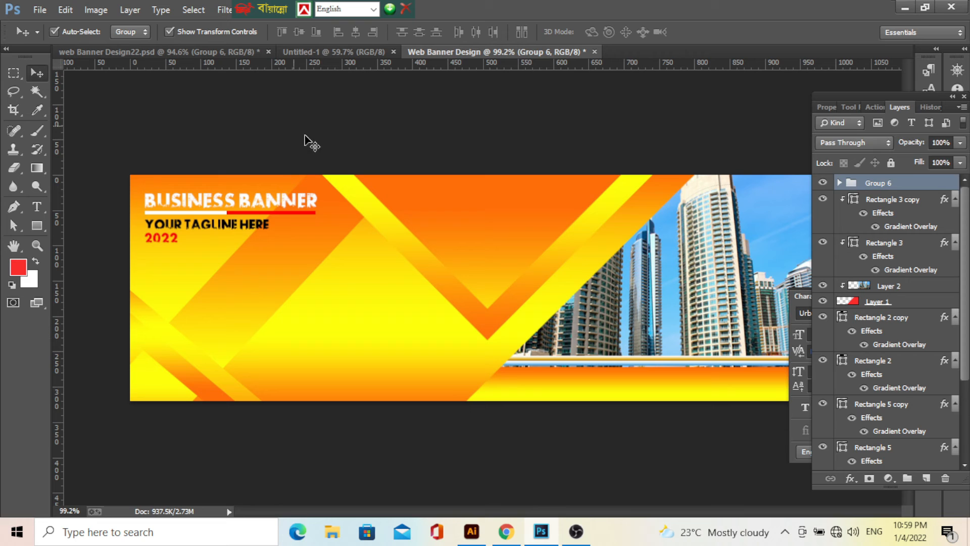
{"action": "left_click", "coordinate": [303, 142]}
Step: Add the text "modern building" in red Urban Jungle at 14.72 pt across the middle of the banner, below the tagline
{"action": "left_click", "coordinate": [37, 207]}
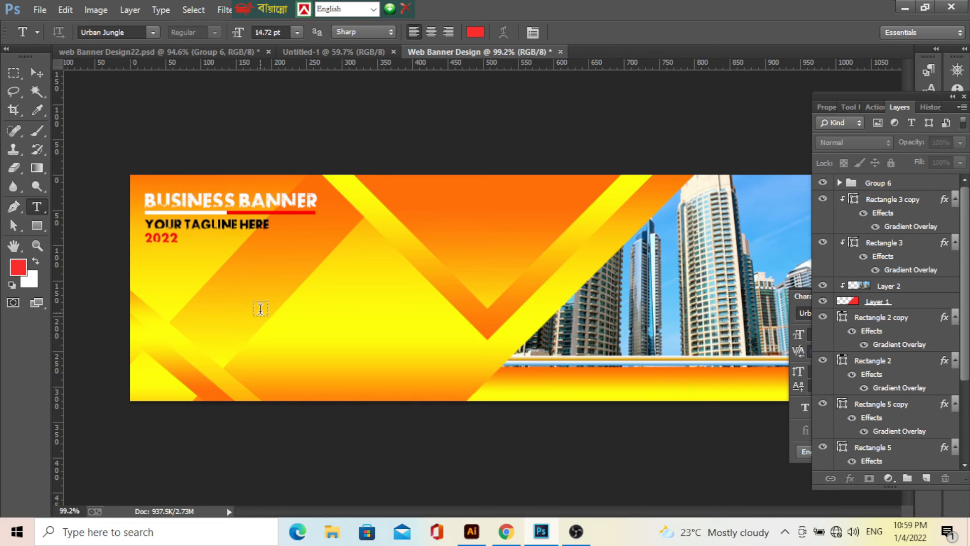
{"action": "left_click", "coordinate": [231, 300]}
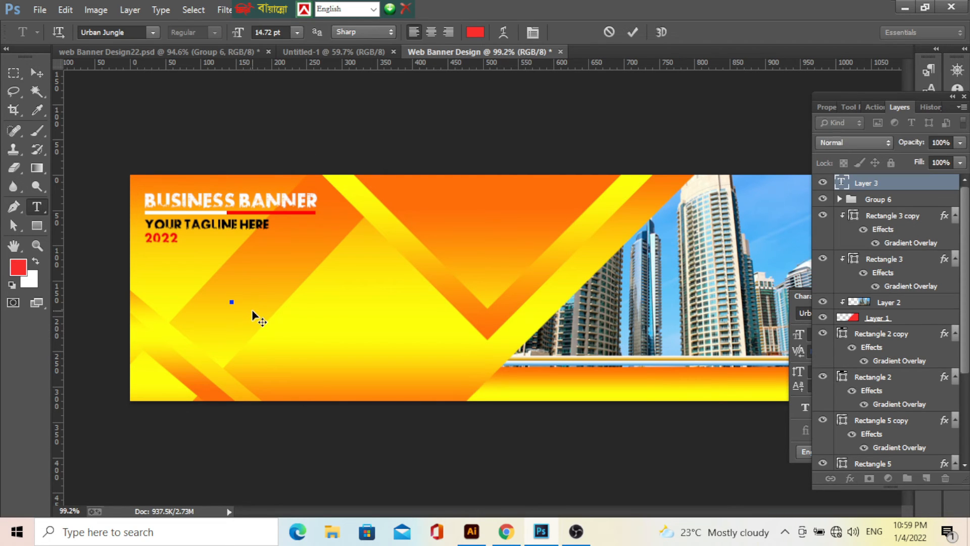
{"action": "type", "text": "M"}
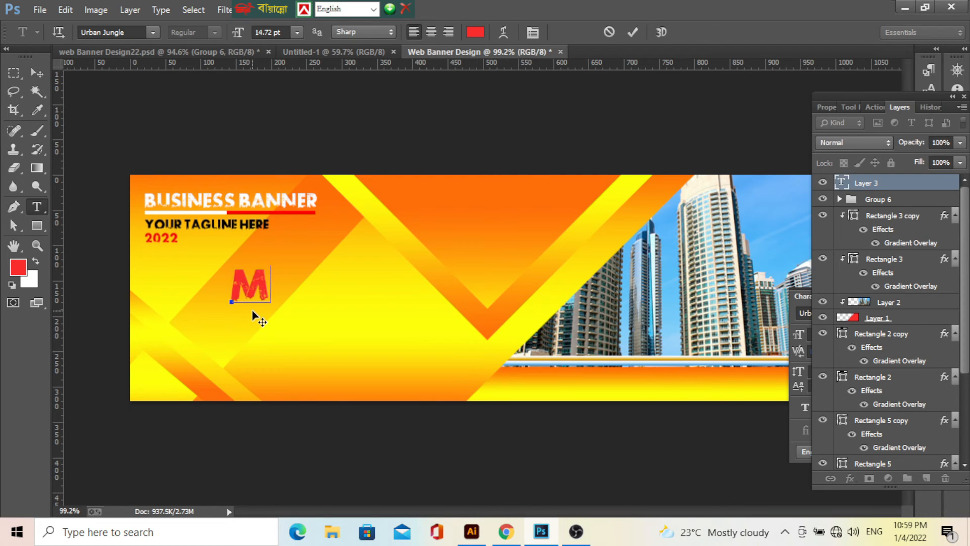
{"action": "type", "text": "ODE"}
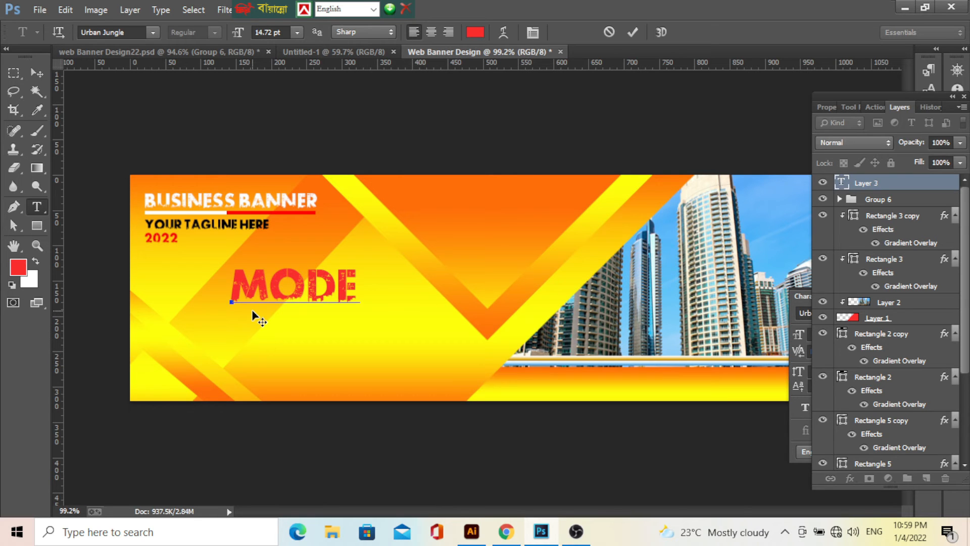
{"action": "type", "text": "RN"}
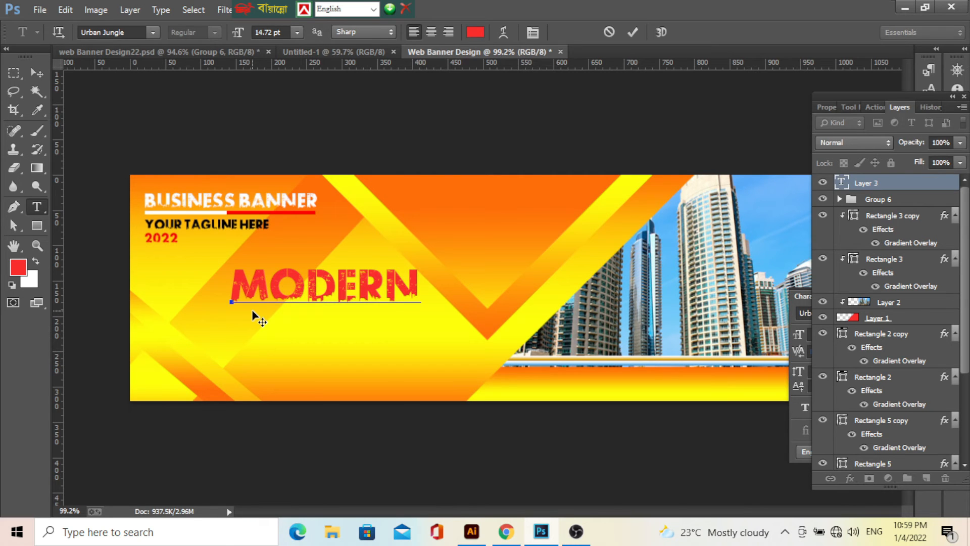
{"action": "type", "text": " BUILDING"}
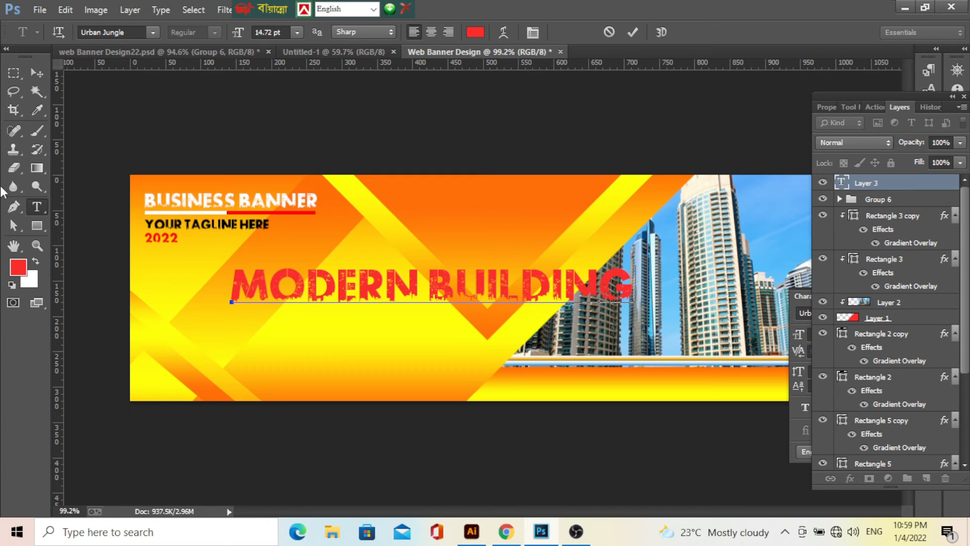
{"action": "left_click", "coordinate": [32, 75]}
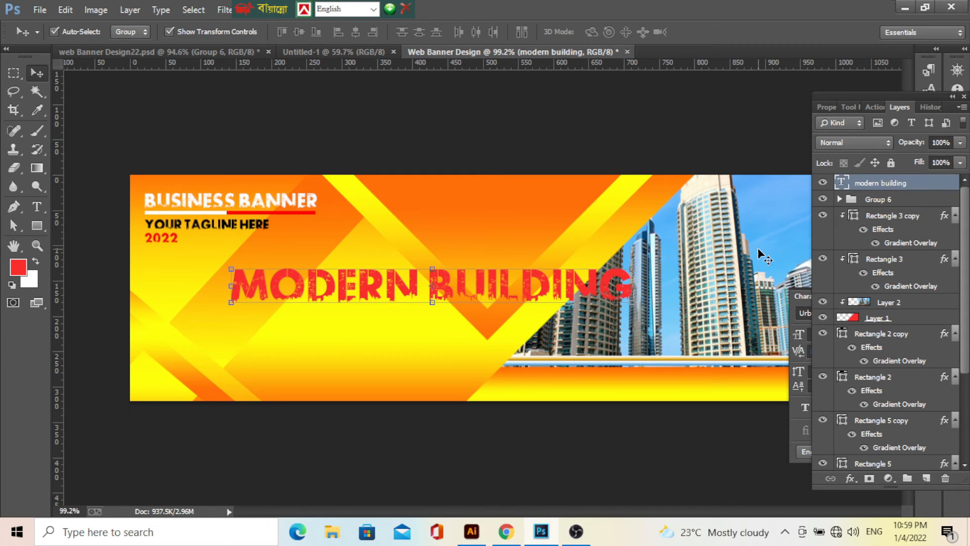
Step: Change the font of the whole "modern building" text to Roboto Bold
{"action": "key", "text": "ctrl+t"}
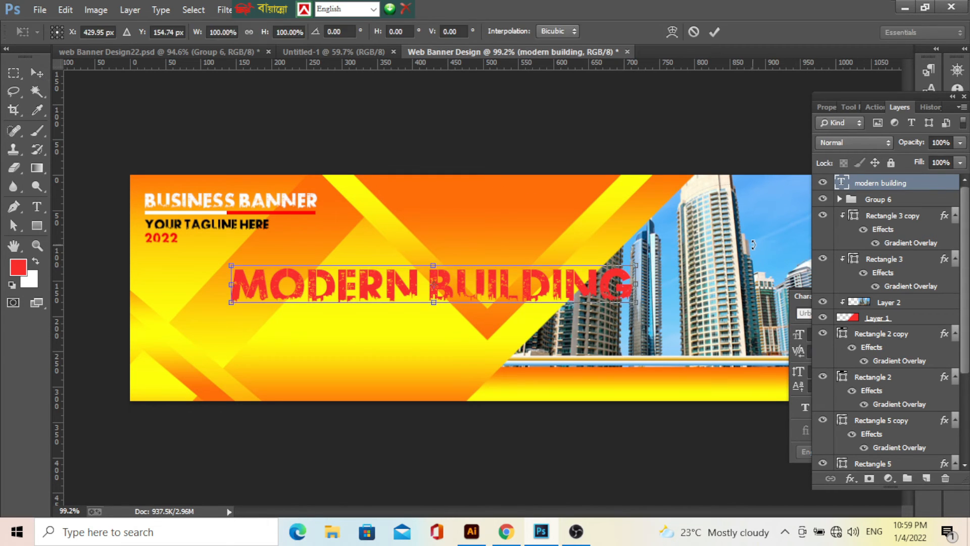
{"action": "left_click", "coordinate": [791, 329]}
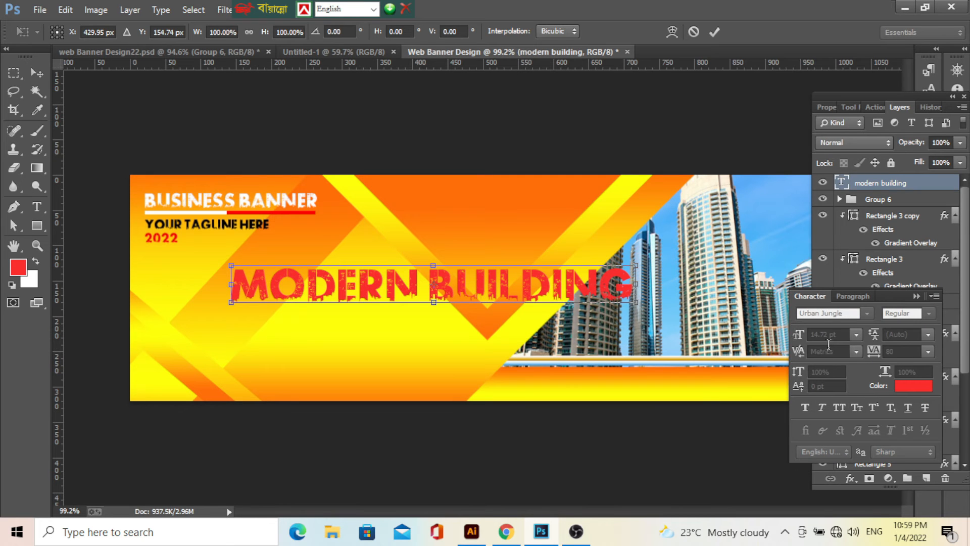
{"action": "left_click", "coordinate": [714, 31]}
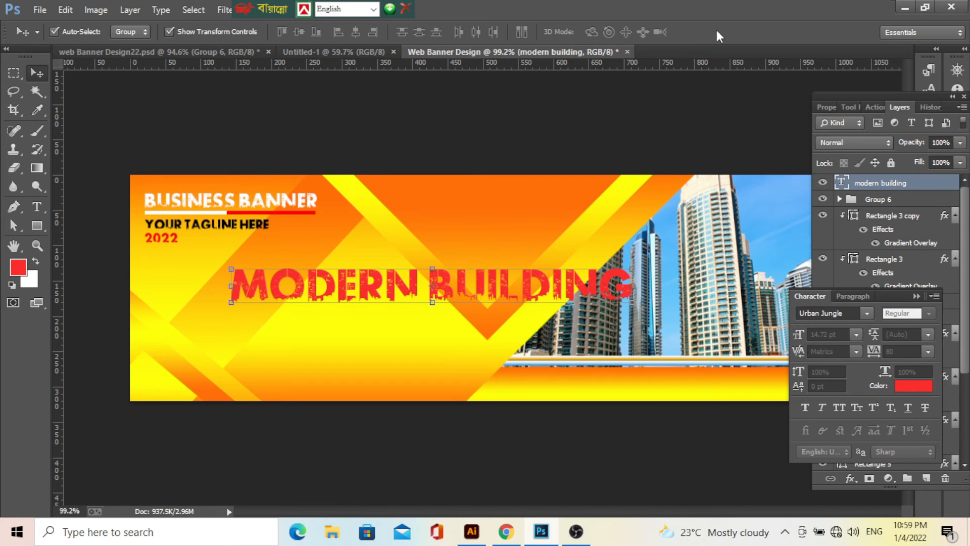
{"action": "left_click", "coordinate": [36, 207]}
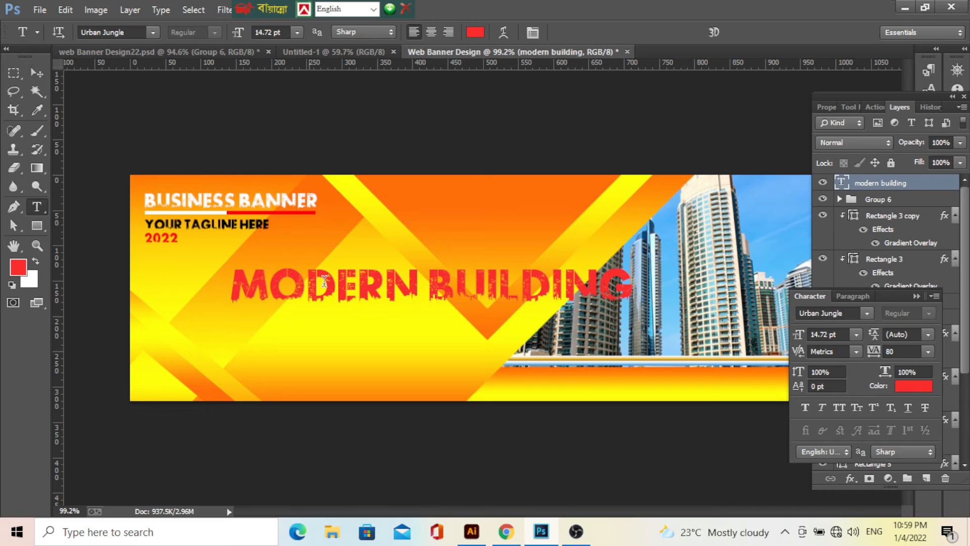
{"action": "left_click_drag", "start_coordinate": [232, 286], "coordinate": [632, 286]}
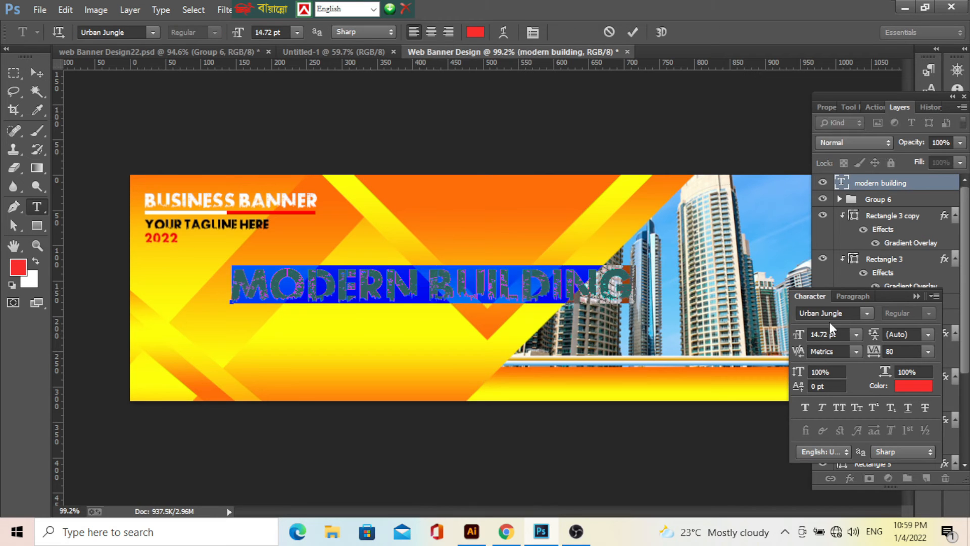
{"action": "left_click", "coordinate": [806, 311]}
{"action": "left_click", "coordinate": [865, 314]}
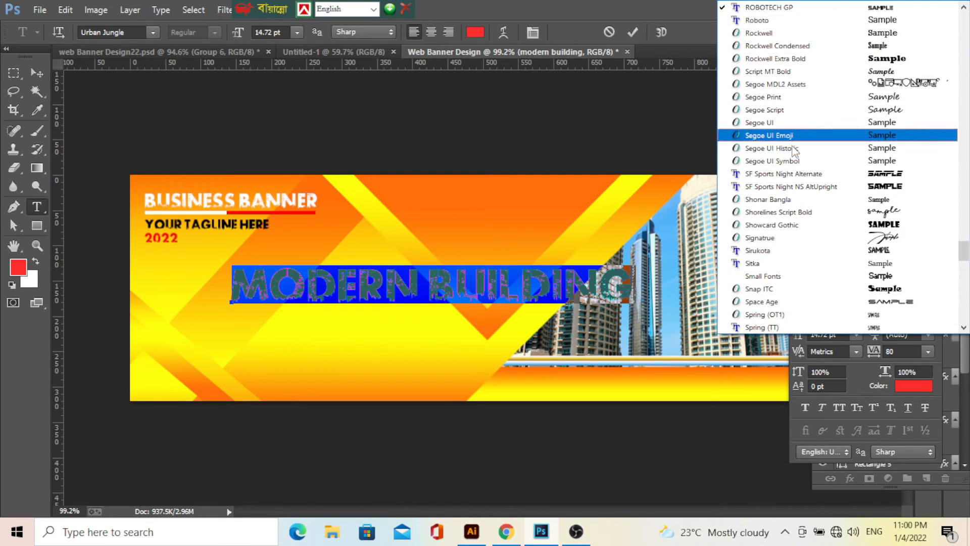
{"action": "left_click", "coordinate": [777, 21]}
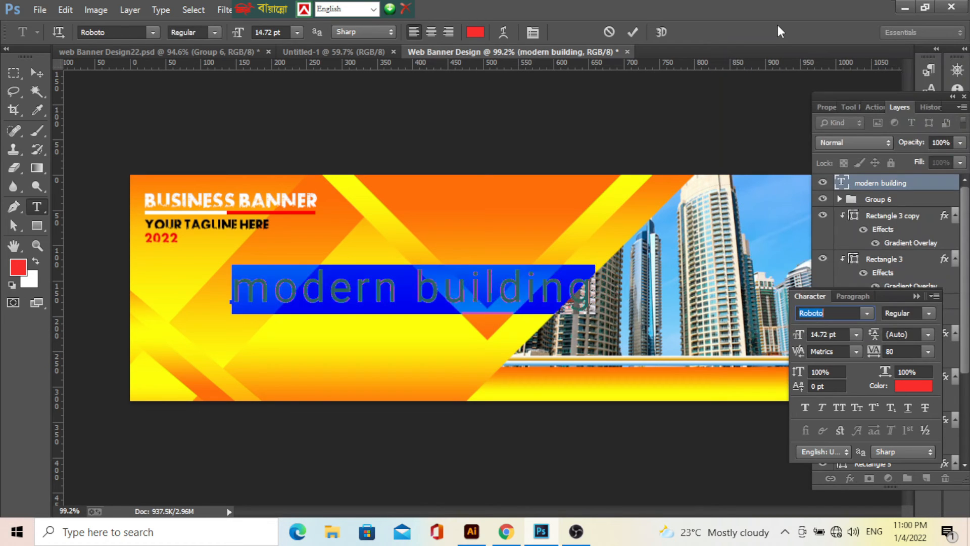
{"action": "left_click", "coordinate": [927, 314]}
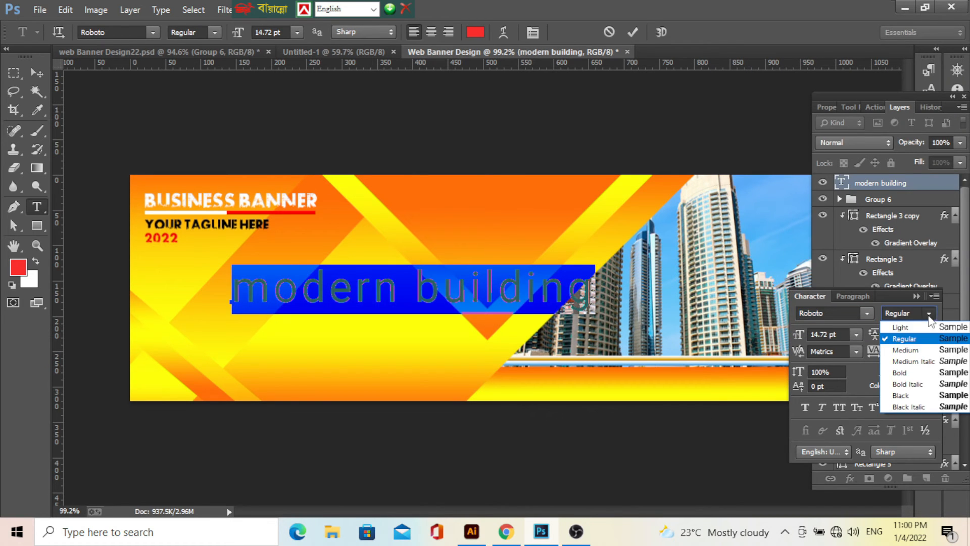
{"action": "left_click", "coordinate": [911, 372]}
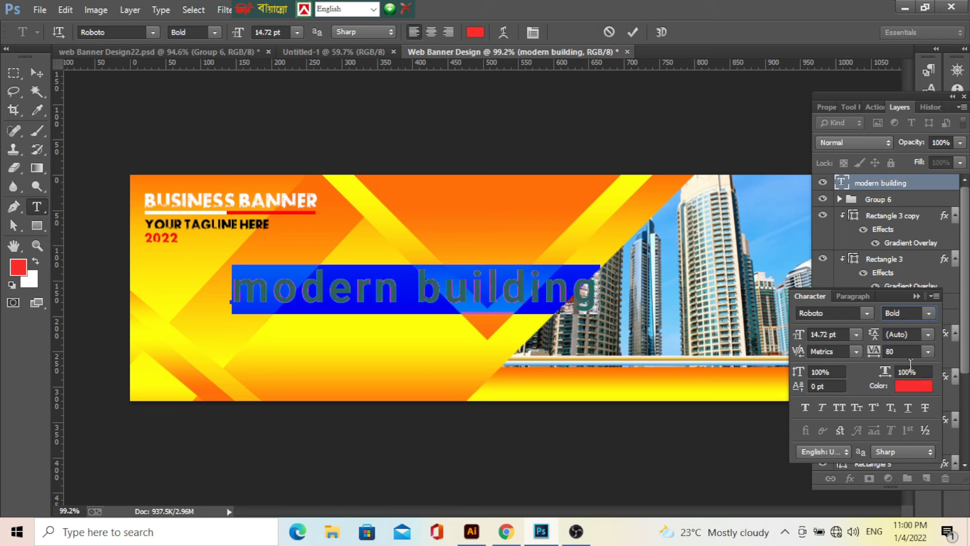
Step: Set the "modern building" headline in all caps at 8 pt and shift it slightly left and down
{"action": "left_click", "coordinate": [838, 407]}
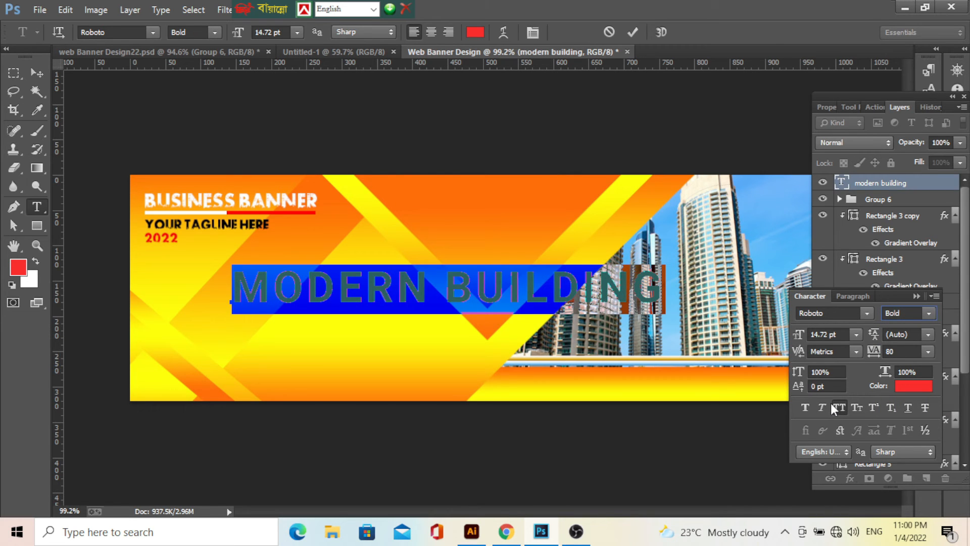
{"action": "left_click", "coordinate": [854, 334]}
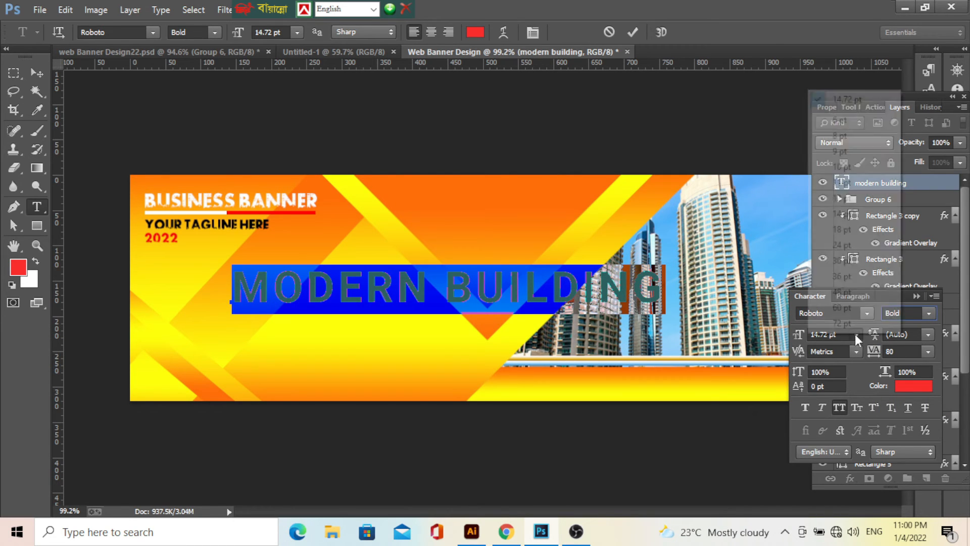
{"action": "left_click", "coordinate": [852, 134]}
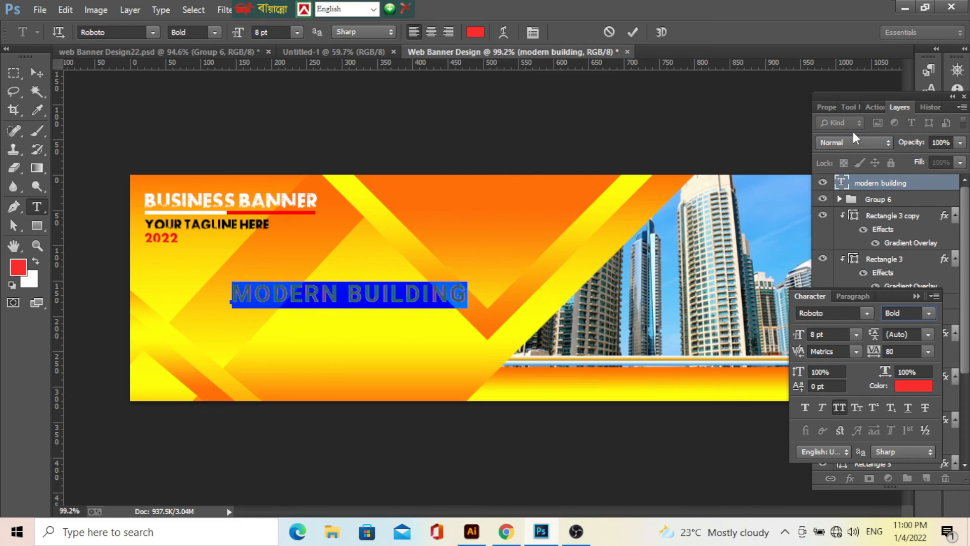
{"action": "left_click", "coordinate": [38, 73]}
{"action": "left_click_drag", "start_coordinate": [382, 302], "coordinate": [358, 307]}
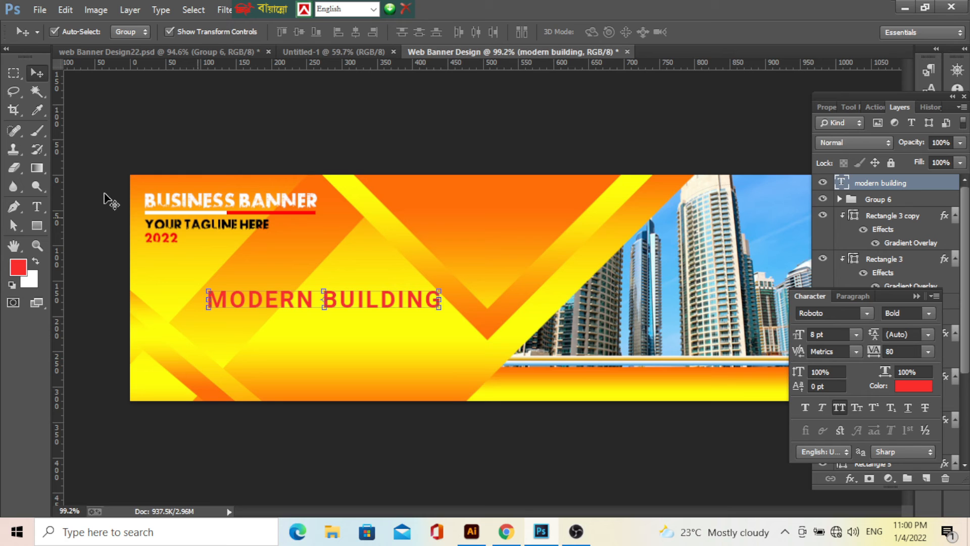
Step: Recolor the word "MODERN" in the headline black (000000), keeping "BUILDING" red
{"action": "left_click", "coordinate": [42, 210]}
{"action": "left_click_drag", "start_coordinate": [315, 302], "coordinate": [197, 299]}
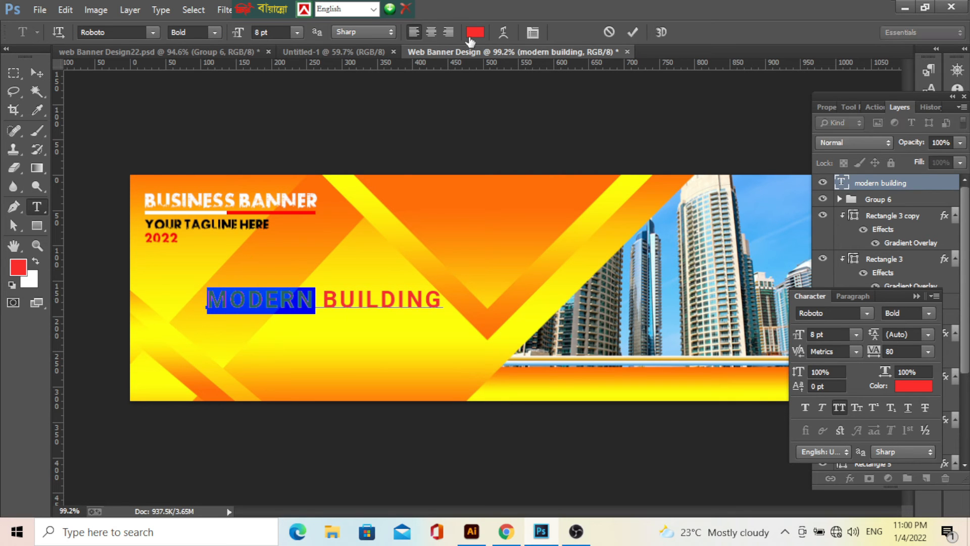
{"action": "left_click", "coordinate": [474, 34]}
{"action": "left_click_drag", "start_coordinate": [748, 435], "coordinate": [769, 481]}
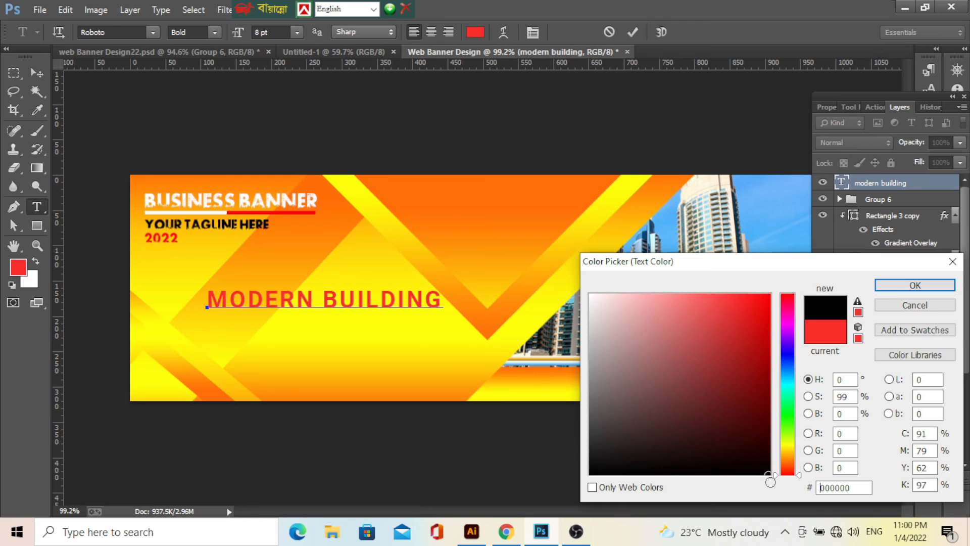
{"action": "left_click", "coordinate": [889, 283]}
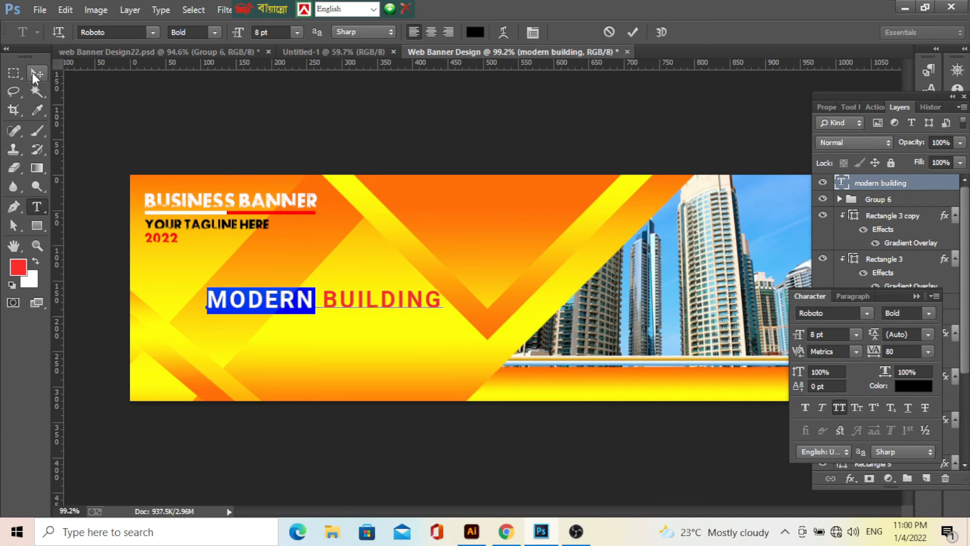
{"action": "left_click", "coordinate": [31, 71]}
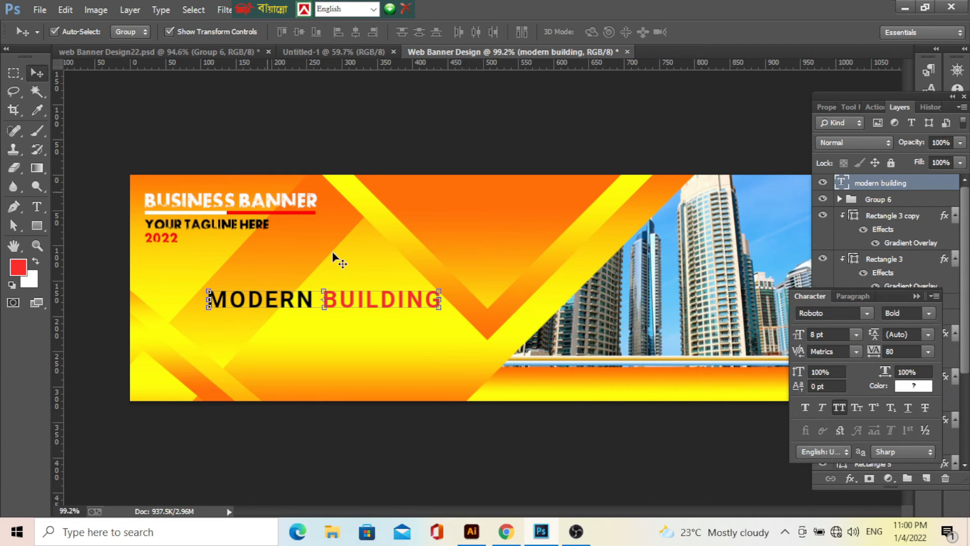
Step: Duplicate the "modern building" text layer and place the copy directly below the original headline
{"action": "left_click", "coordinate": [917, 189]}
{"action": "left_click_drag", "start_coordinate": [916, 189], "coordinate": [927, 478]}
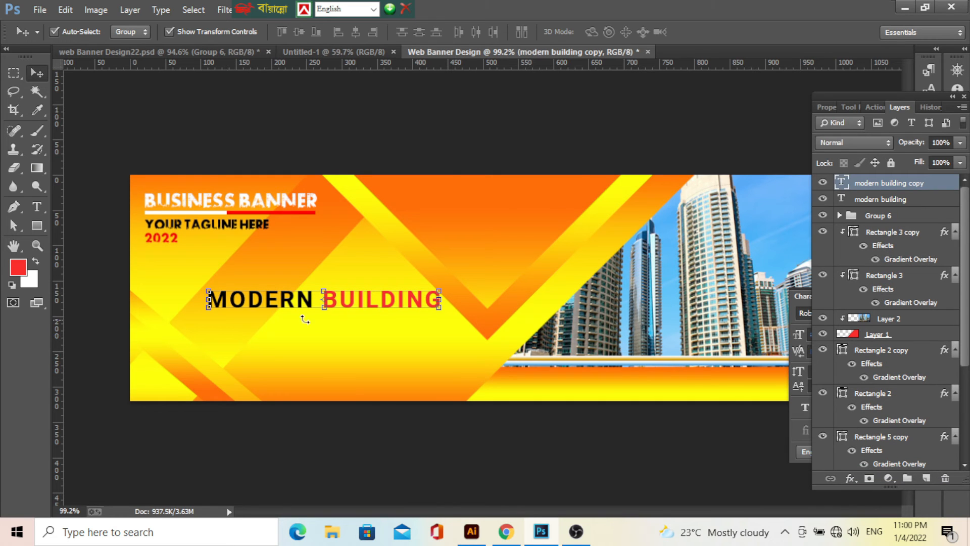
{"action": "left_click_drag", "start_coordinate": [352, 301], "coordinate": [349, 335]}
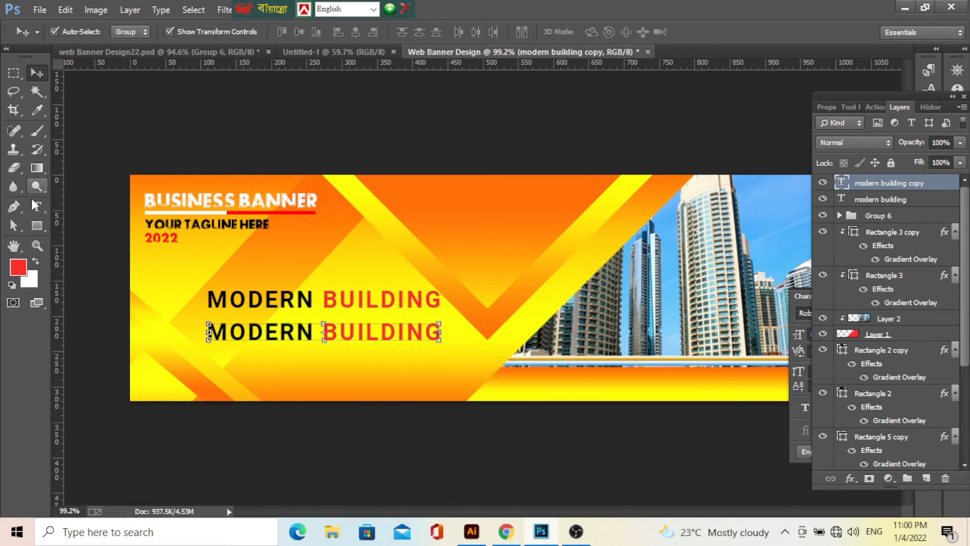
Step: Replace the text of the duplicated headline line with "HOME SALVE"
{"action": "left_click", "coordinate": [37, 206]}
{"action": "left_click", "coordinate": [340, 331]}
{"action": "key", "text": "ctrl+a"}
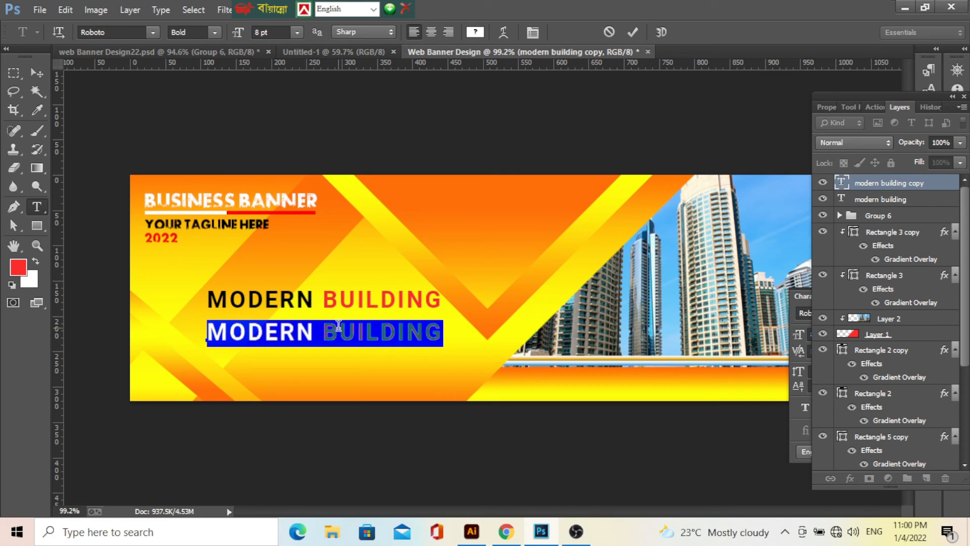
{"action": "type", "text": "HO"}
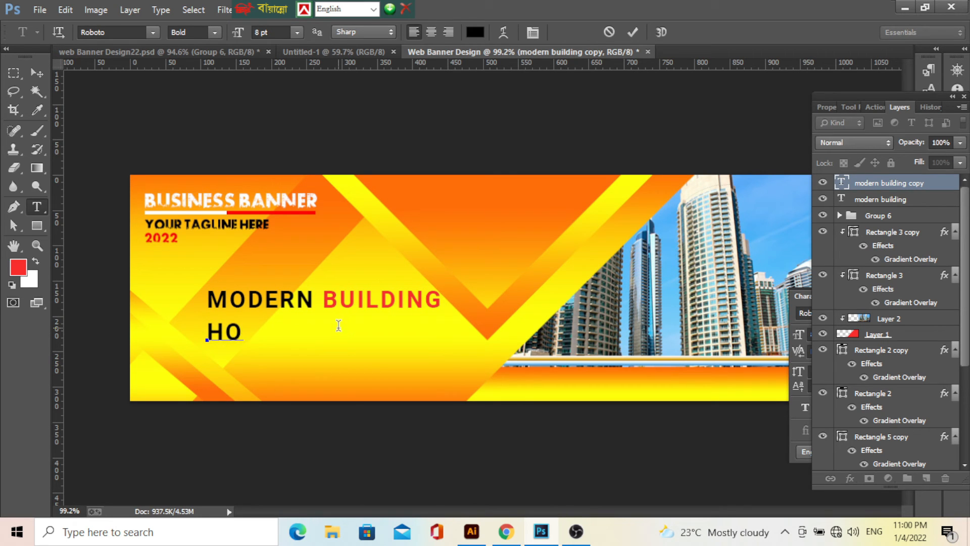
{"action": "type", "text": "ME SALVE"}
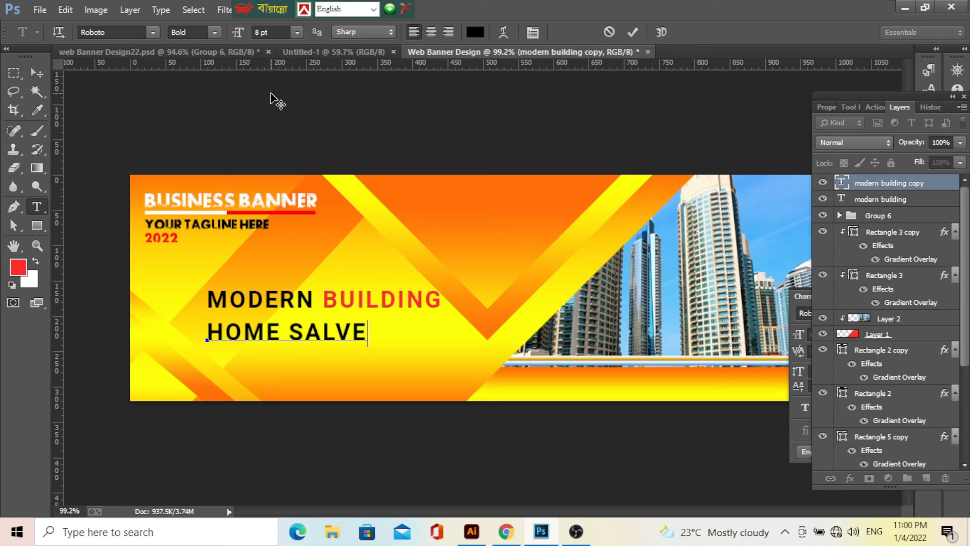
{"action": "left_click", "coordinate": [42, 75]}
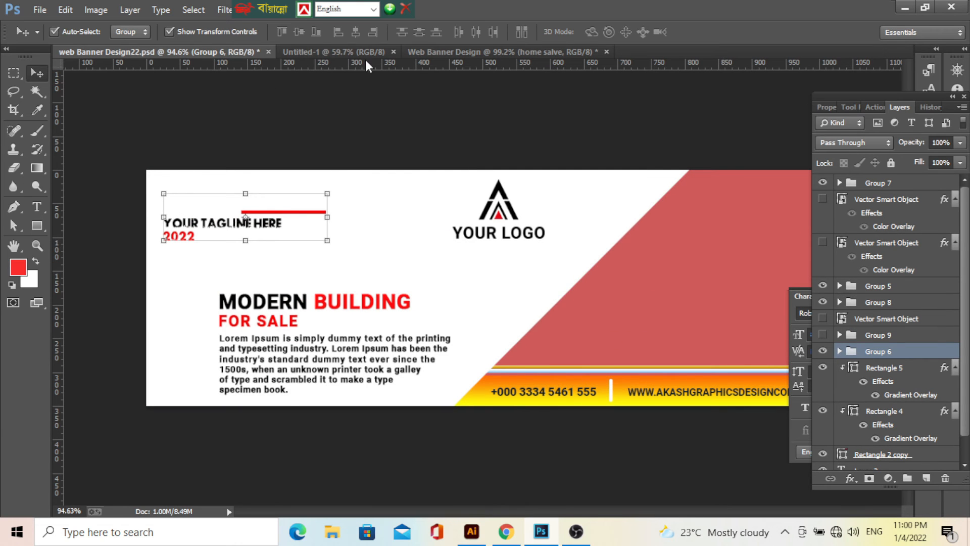
Step: Change the word "HOME" in the second headline line to "FOR" in the Web Banner Design document
{"action": "left_click", "coordinate": [508, 51]}
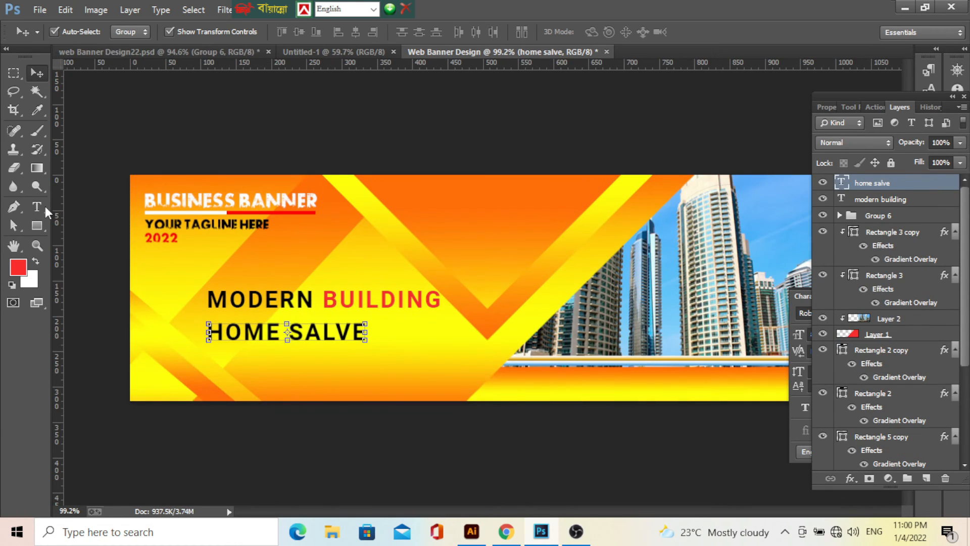
{"action": "left_click", "coordinate": [36, 206]}
{"action": "left_click", "coordinate": [274, 329]}
{"action": "left_click_drag", "start_coordinate": [273, 329], "coordinate": [202, 323]}
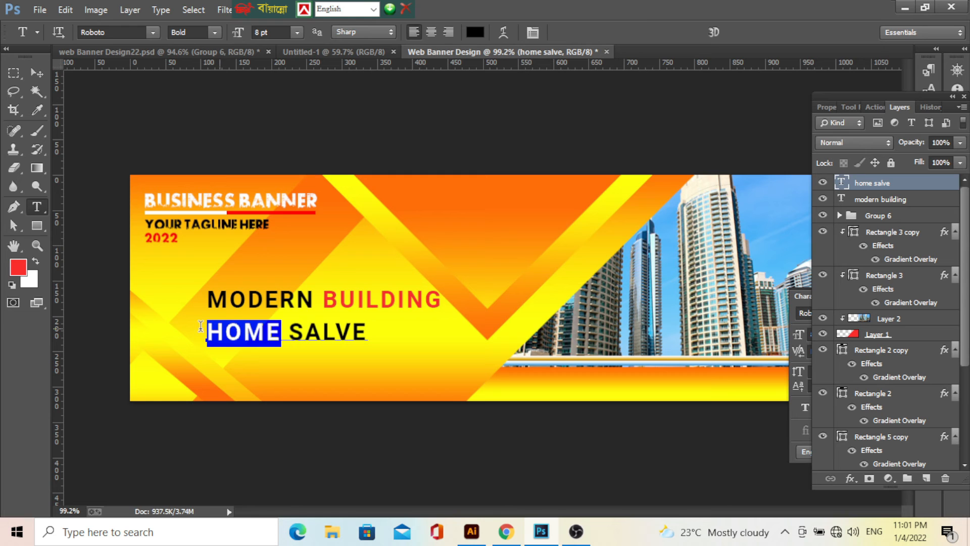
{"action": "type", "text": "FO"}
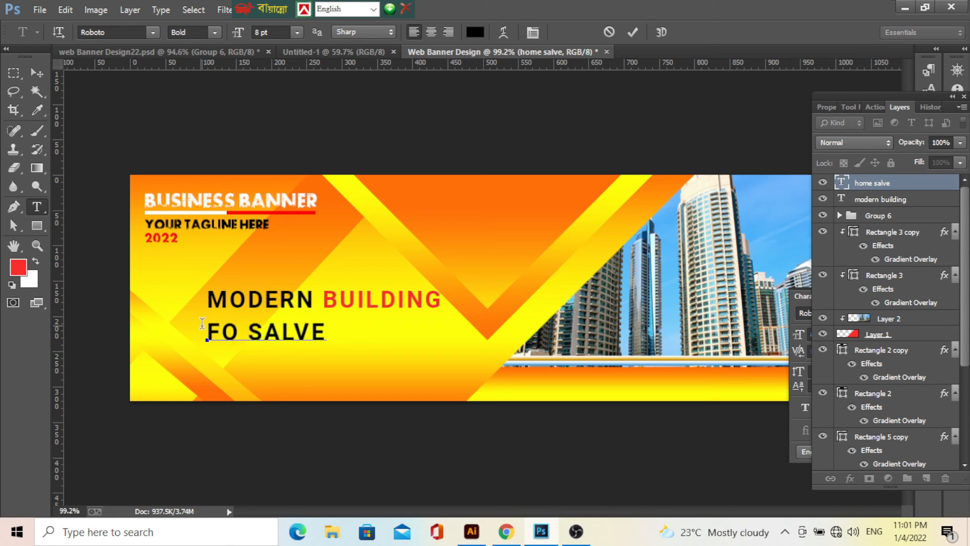
{"action": "type", "text": "R"}
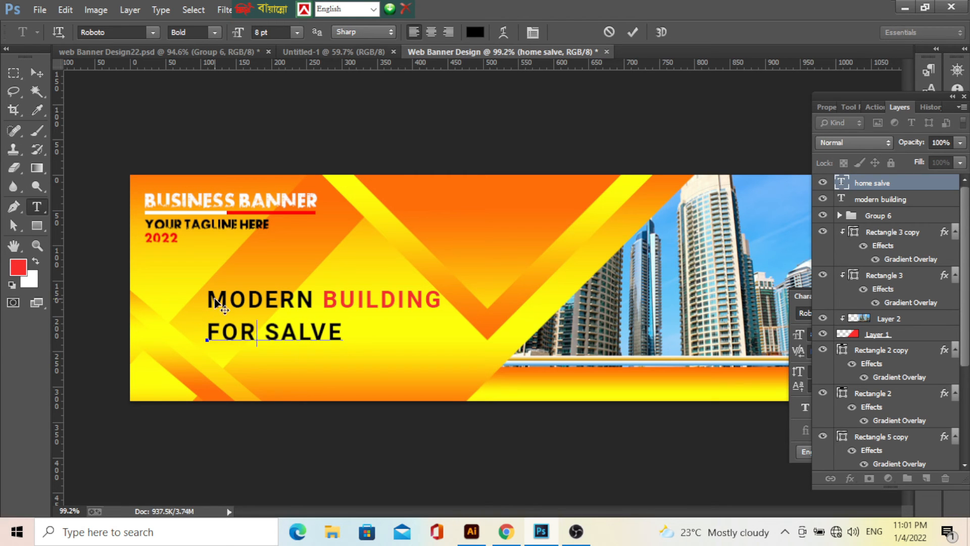
{"action": "left_click", "coordinate": [36, 73]}
Step: Move the "FOR SALVE" line closer beneath the headline and set its font size to 6 pt
{"action": "scroll", "coordinate": [260, 336], "scroll_direction": "up", "scroll_amount": 3}
{"action": "scroll", "coordinate": [292, 350], "scroll_direction": "up", "scroll_amount": 3}
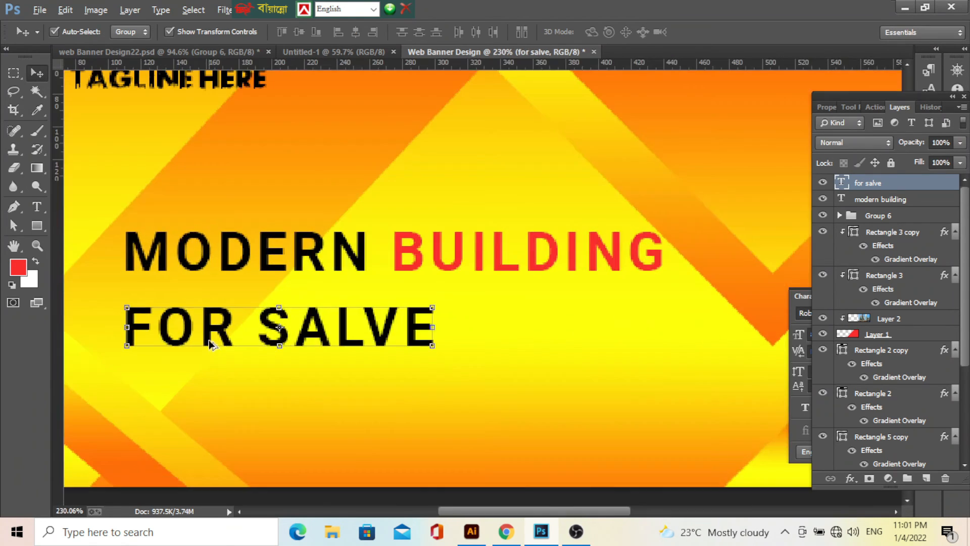
{"action": "left_click_drag", "start_coordinate": [302, 331], "coordinate": [299, 319]}
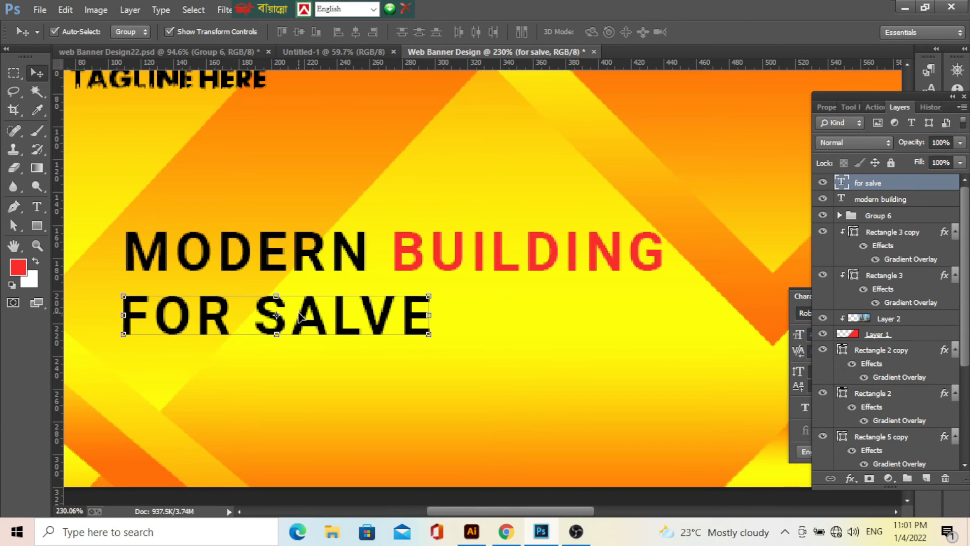
{"action": "left_click", "coordinate": [808, 382]}
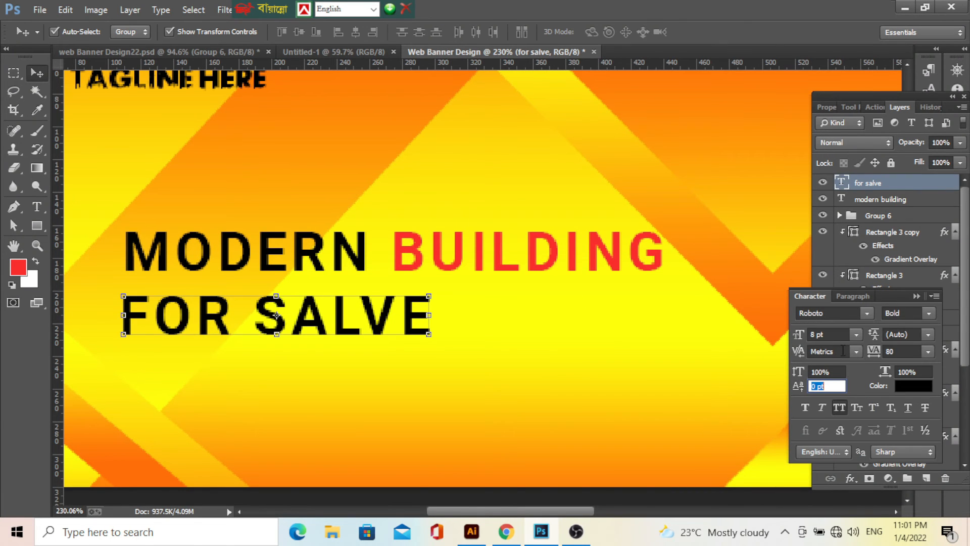
{"action": "left_click", "coordinate": [851, 333]}
{"action": "left_click", "coordinate": [836, 119]}
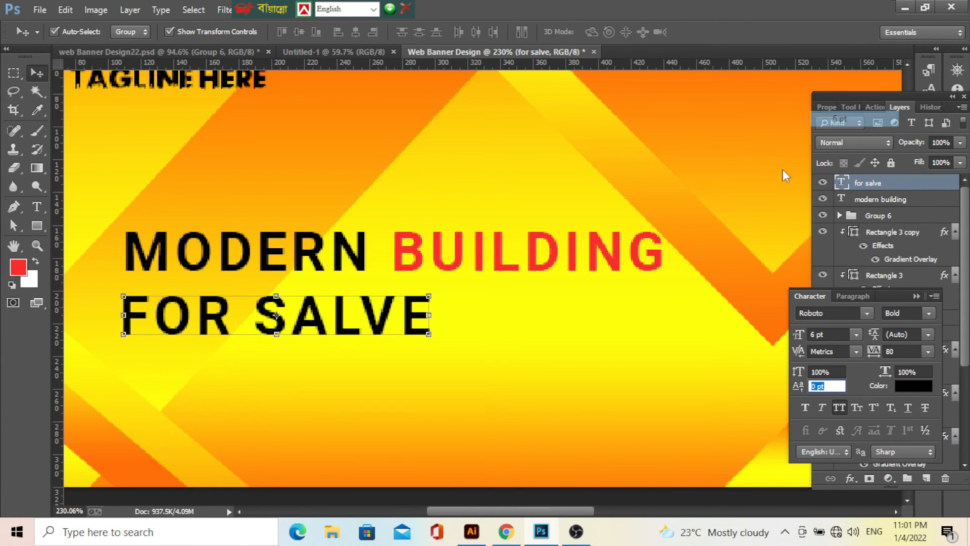
{"action": "left_click_drag", "start_coordinate": [311, 326], "coordinate": [318, 317]}
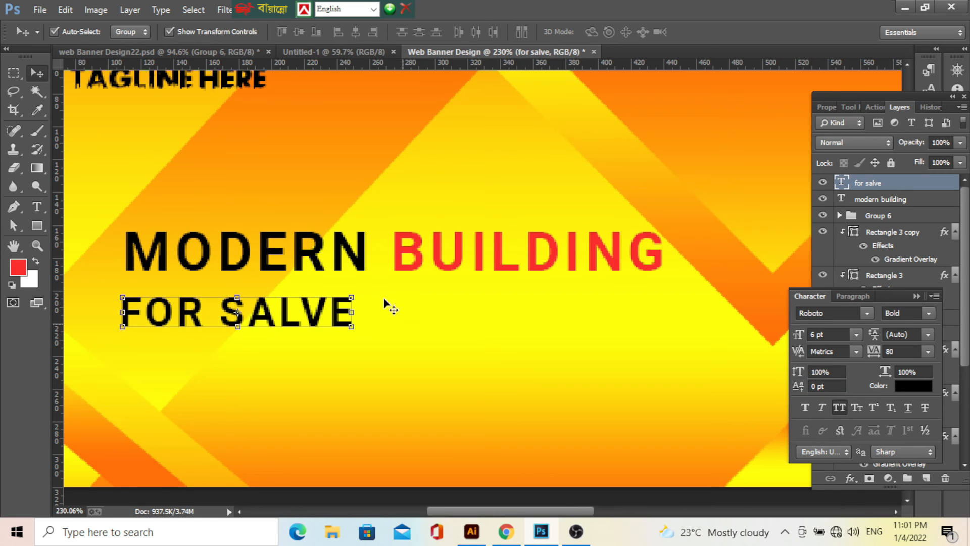
Step: Compare with the reference banner in web Banner Design22.psd and recolor the "FOR SALVE" line pure red (ff0000)
{"action": "left_click", "coordinate": [31, 210]}
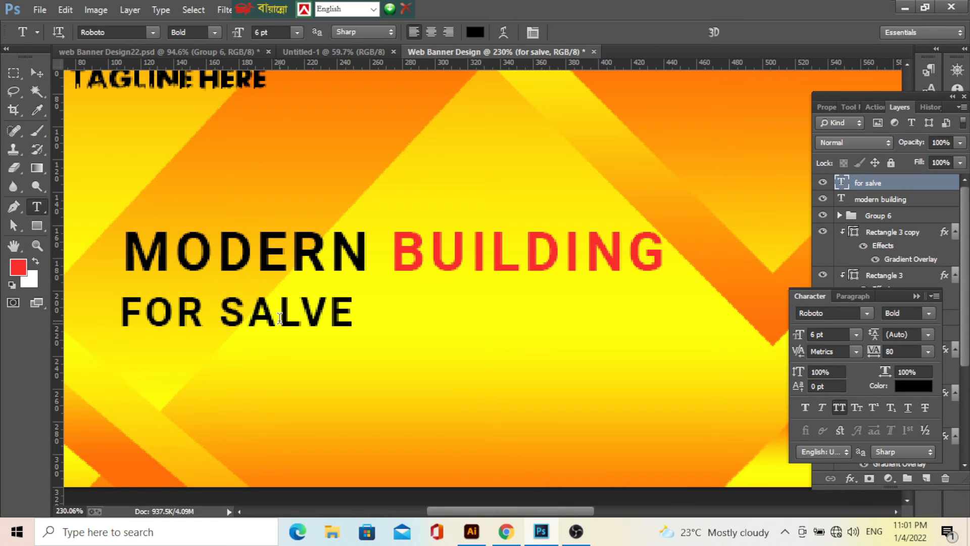
{"action": "key", "text": "v"}
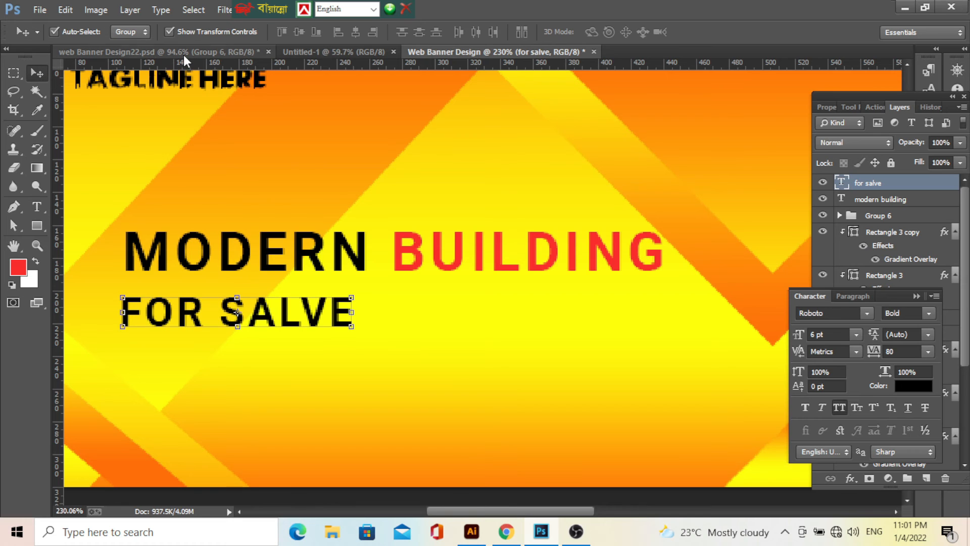
{"action": "left_click", "coordinate": [184, 54]}
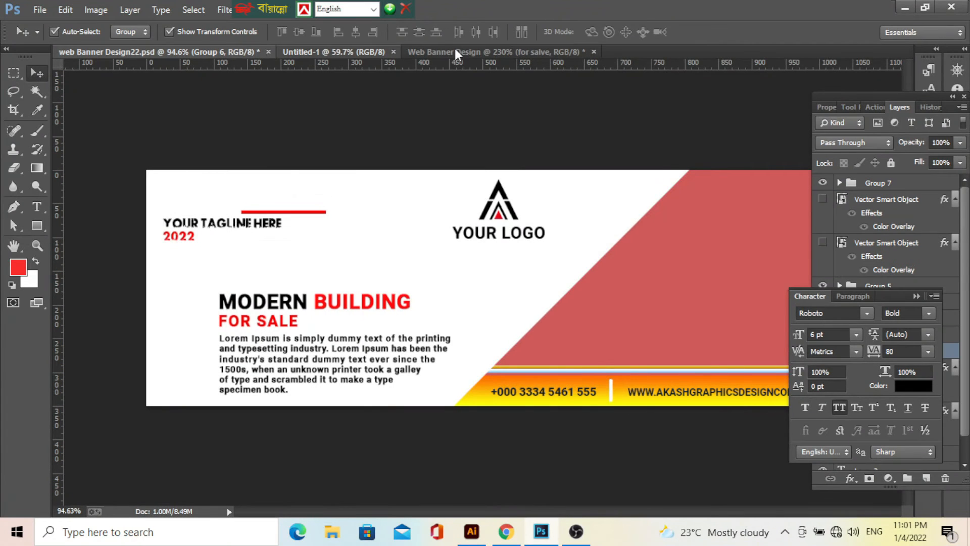
{"action": "left_click", "coordinate": [455, 50]}
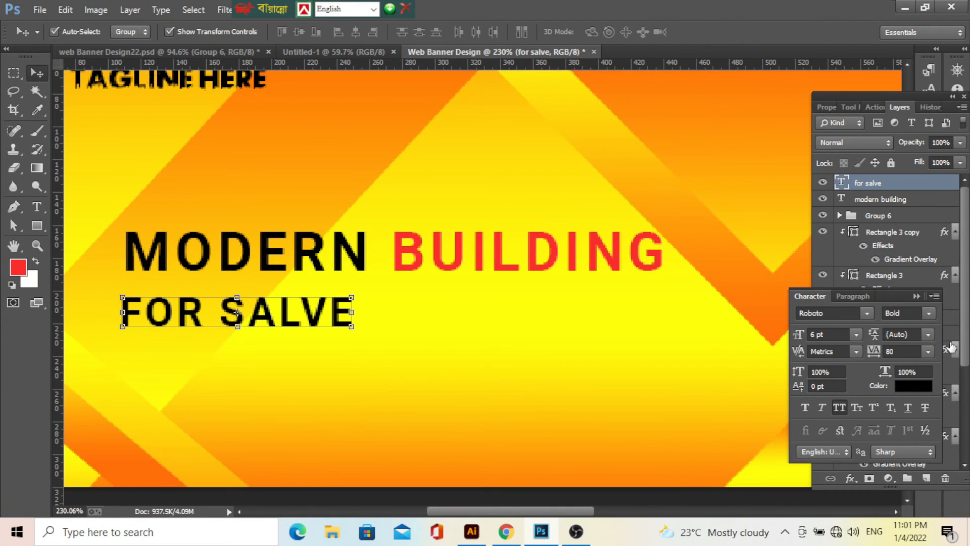
{"action": "left_click", "coordinate": [924, 389]}
{"action": "type", "text": "ff0000"}
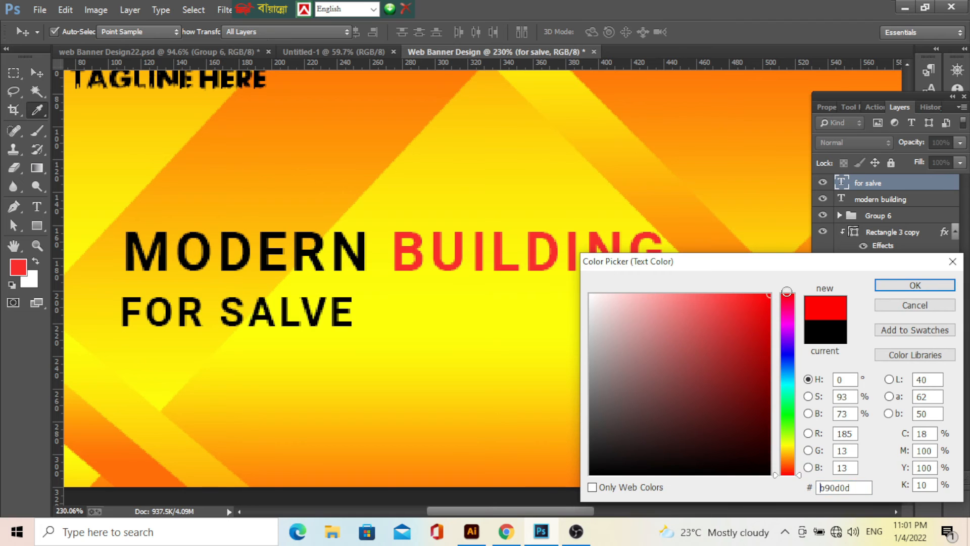
{"action": "left_click", "coordinate": [904, 284]}
{"action": "key", "text": "v"}
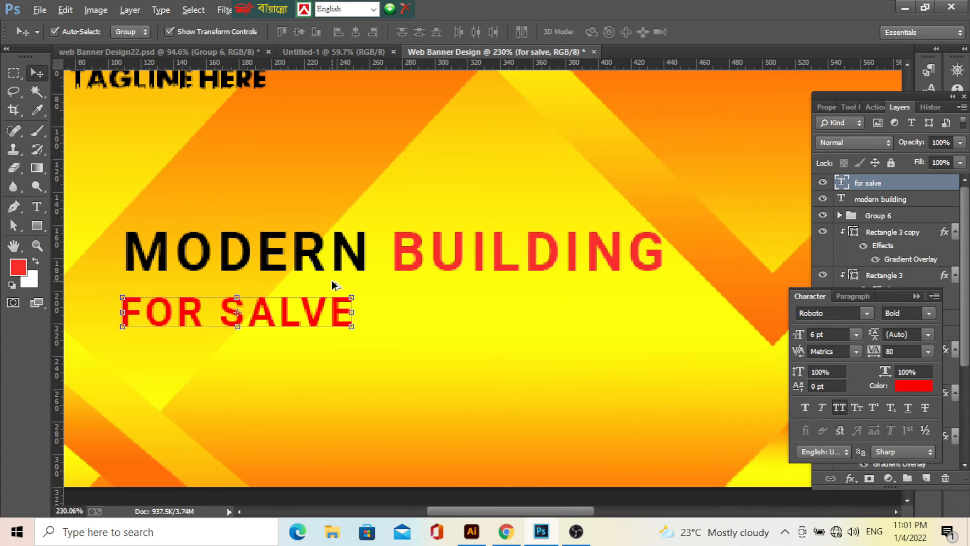
Step: Nudge the "FOR SALVE" line up until it sits tightly under "MODERN BUILDING"
{"action": "scroll", "coordinate": [141, 204], "scroll_direction": "down", "scroll_amount": 2}
{"action": "left_click", "coordinate": [305, 325]}
{"action": "left_click", "coordinate": [301, 309]}
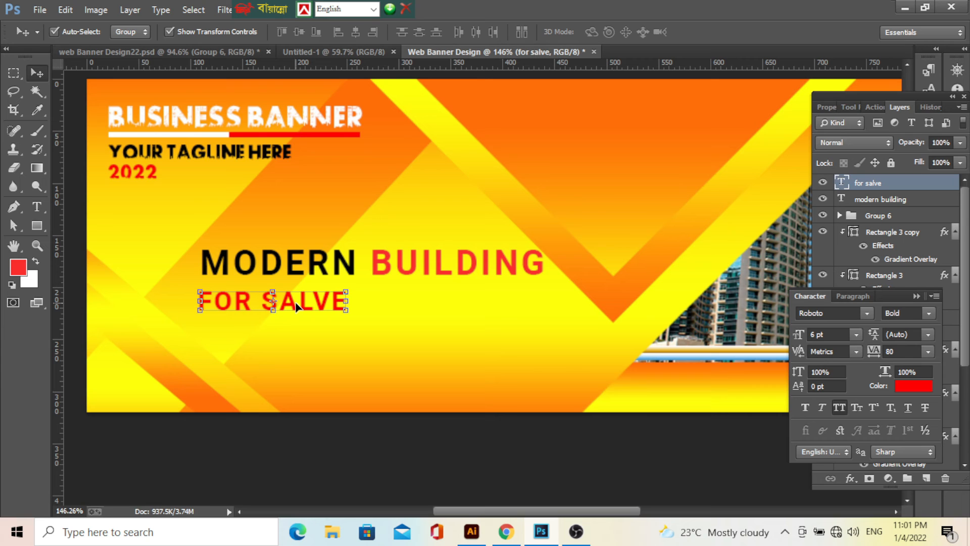
{"action": "key", "text": "Up"}
{"action": "key", "text": "Up"}
{"action": "key", "text": "Up"}
{"action": "key", "text": "Up"}
{"action": "key", "text": "Up"}
{"action": "key", "text": "Up"}
{"action": "key", "text": "Up"}
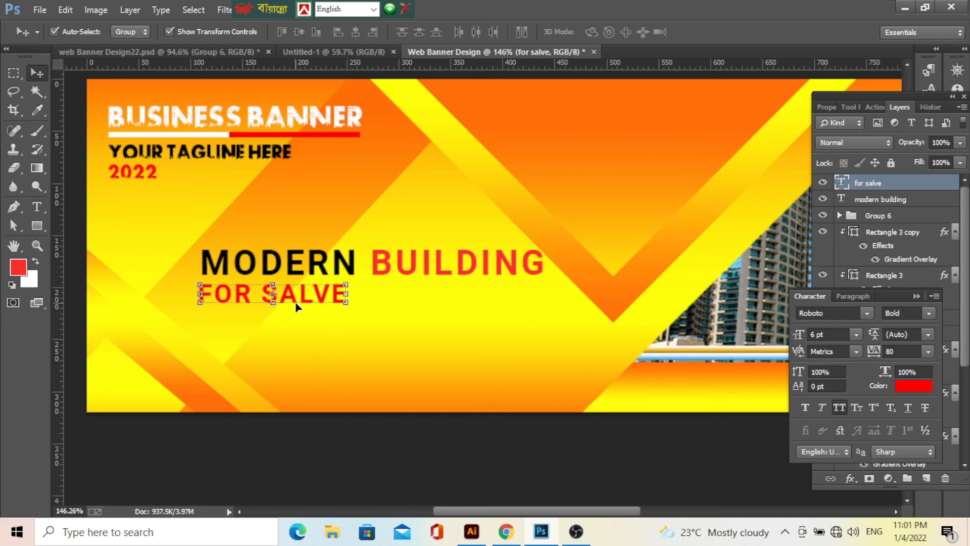
Step: Copy the Lorem Ipsum paragraph text from the reference banner in web Banner Design22.psd
{"action": "left_click", "coordinate": [187, 53]}
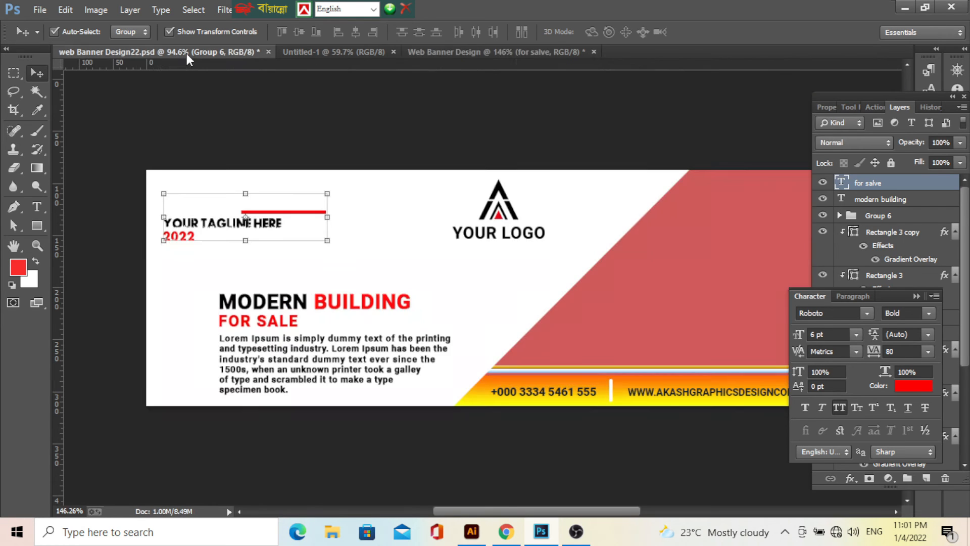
{"action": "left_click", "coordinate": [37, 207]}
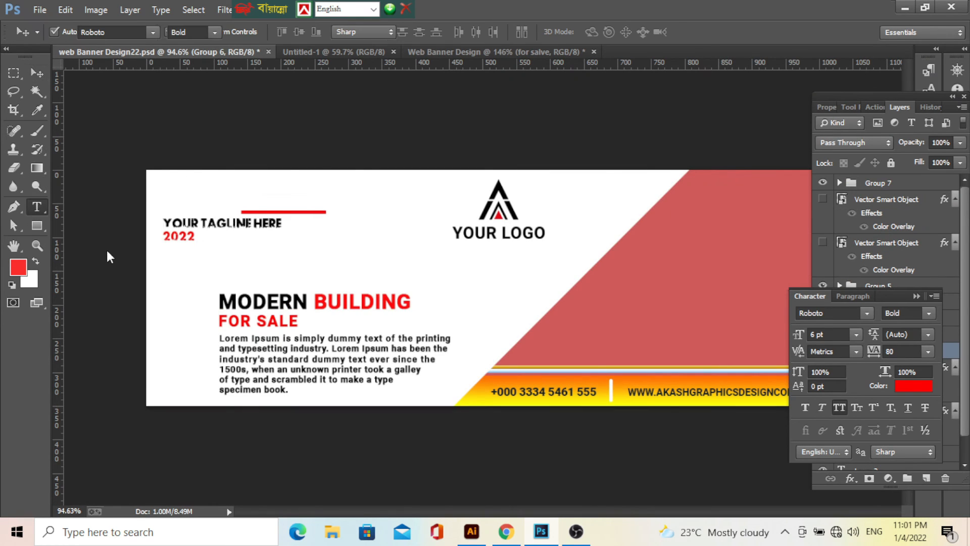
{"action": "left_click", "coordinate": [37, 74]}
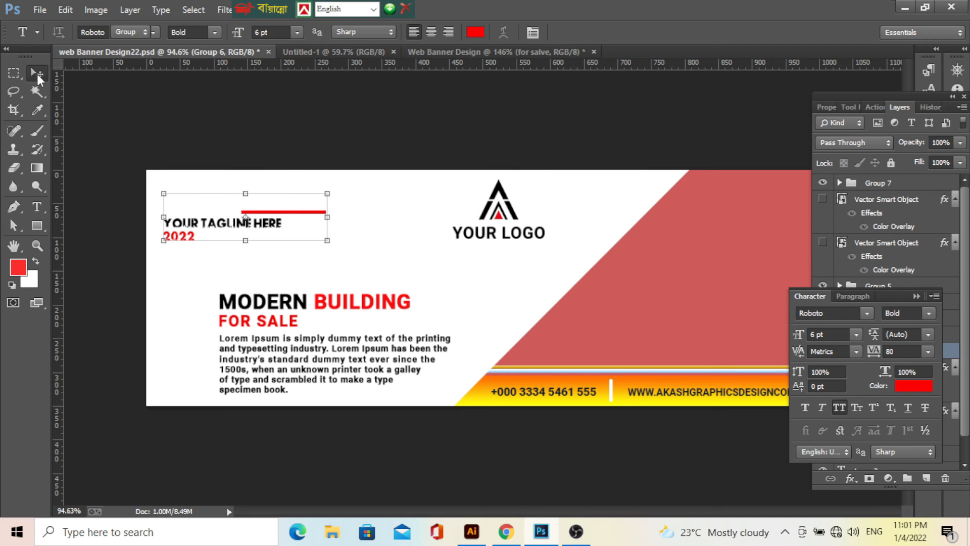
{"action": "left_click", "coordinate": [38, 205]}
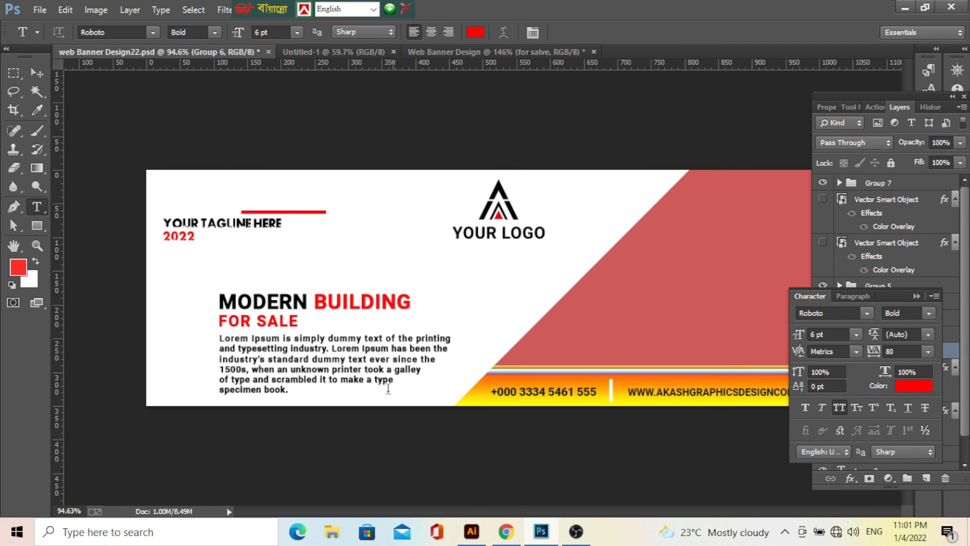
{"action": "left_click_drag", "start_coordinate": [306, 388], "coordinate": [209, 336]}
{"action": "key", "text": "ctrl+c"}
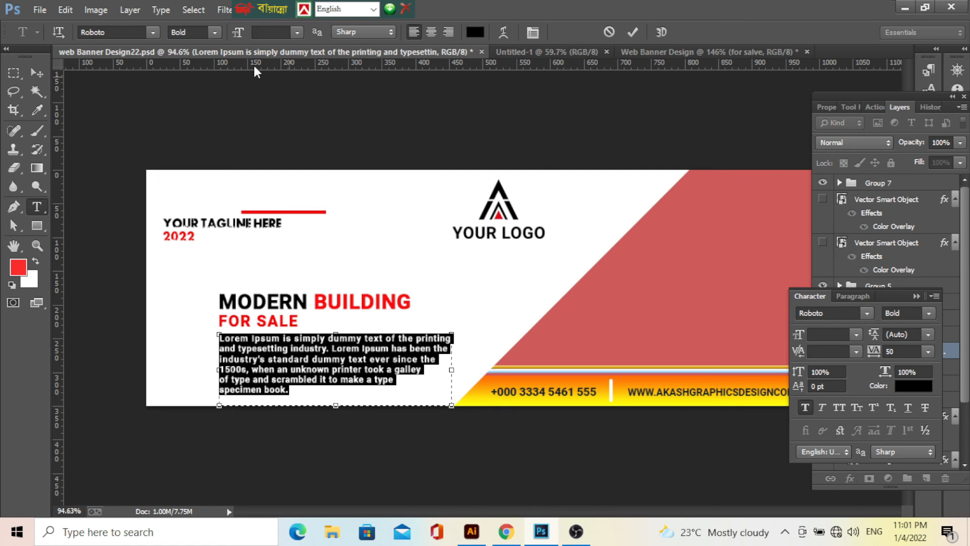
Step: Paste the copied Lorem Ipsum text into a new paragraph text box below the "FOR SALVE" line in the Web Banner Design document
{"action": "left_click", "coordinate": [676, 49]}
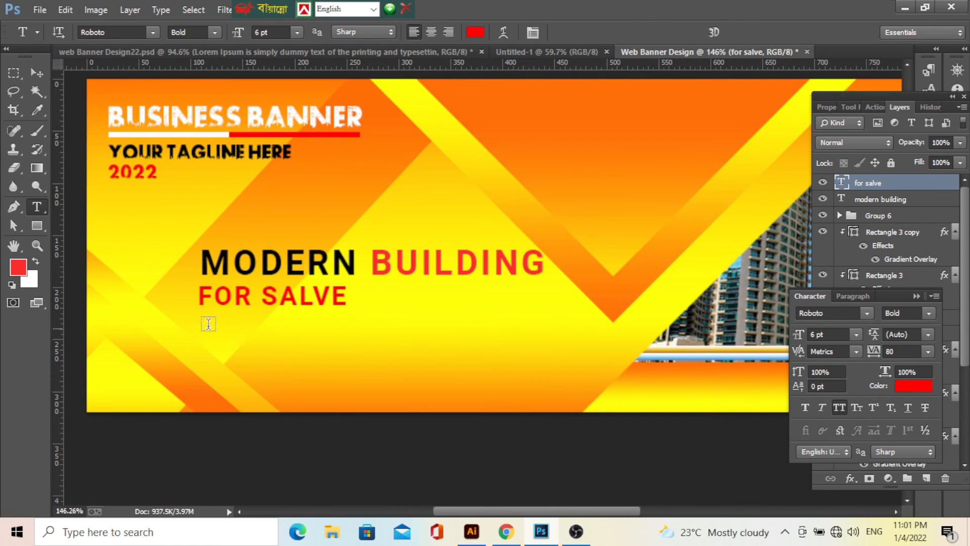
{"action": "left_click_drag", "start_coordinate": [202, 321], "coordinate": [571, 402]}
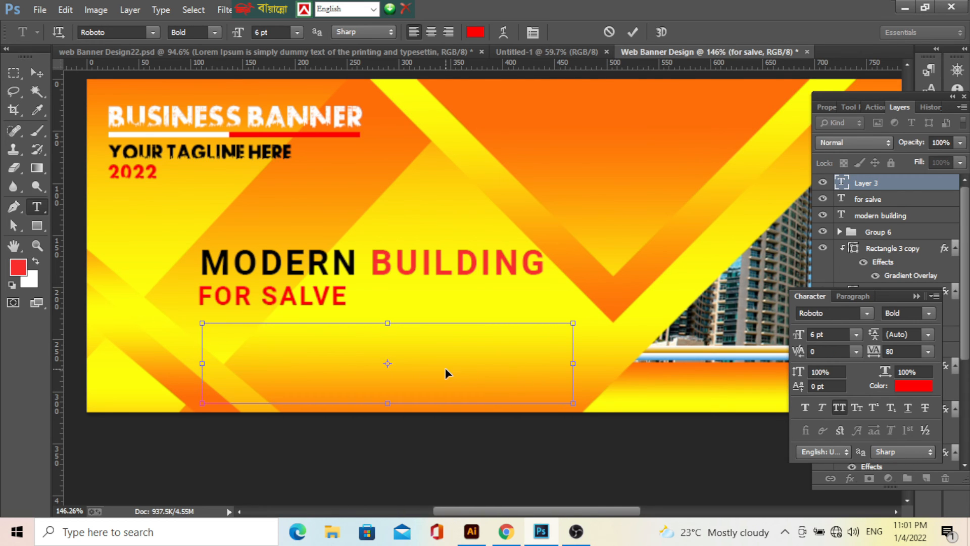
{"action": "key", "text": "ctrl+v"}
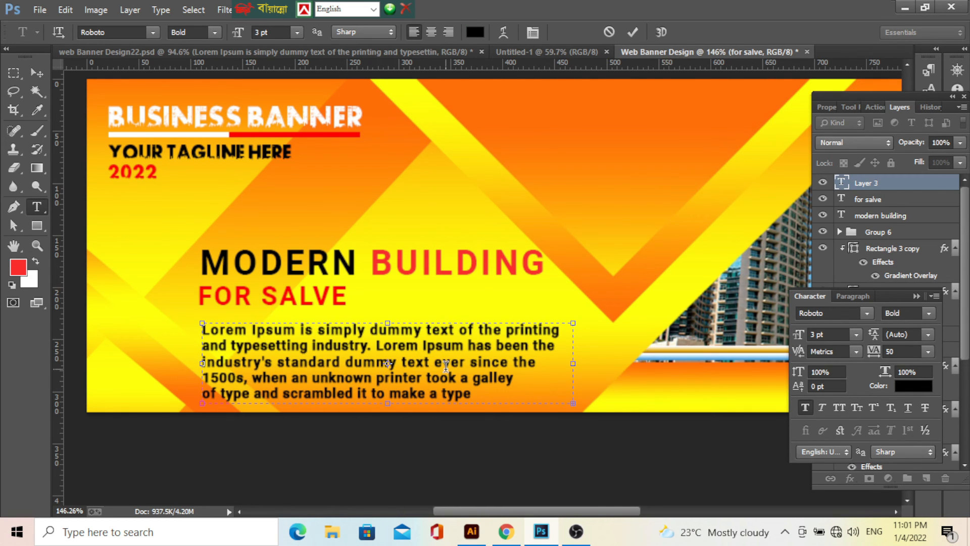
{"action": "left_click", "coordinate": [36, 73]}
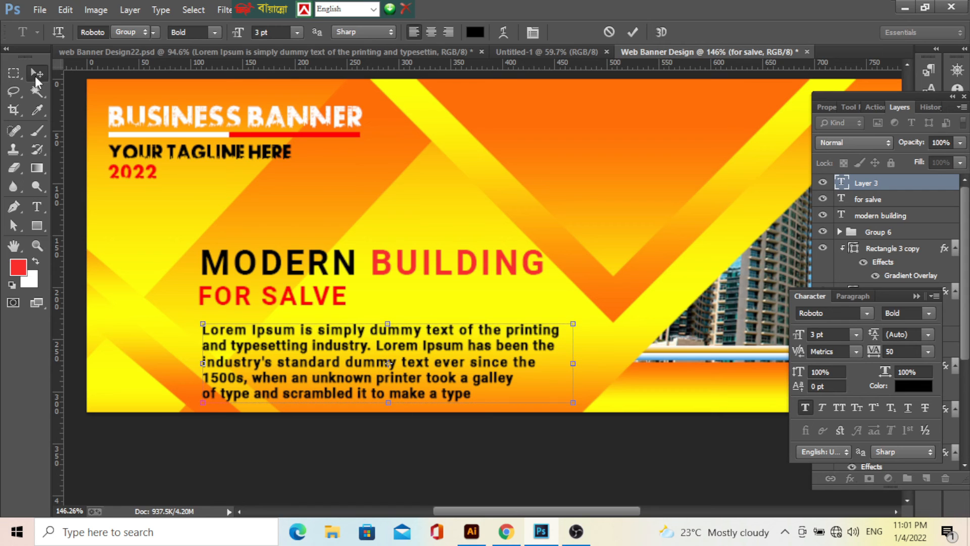
{"action": "left_click", "coordinate": [482, 448]}
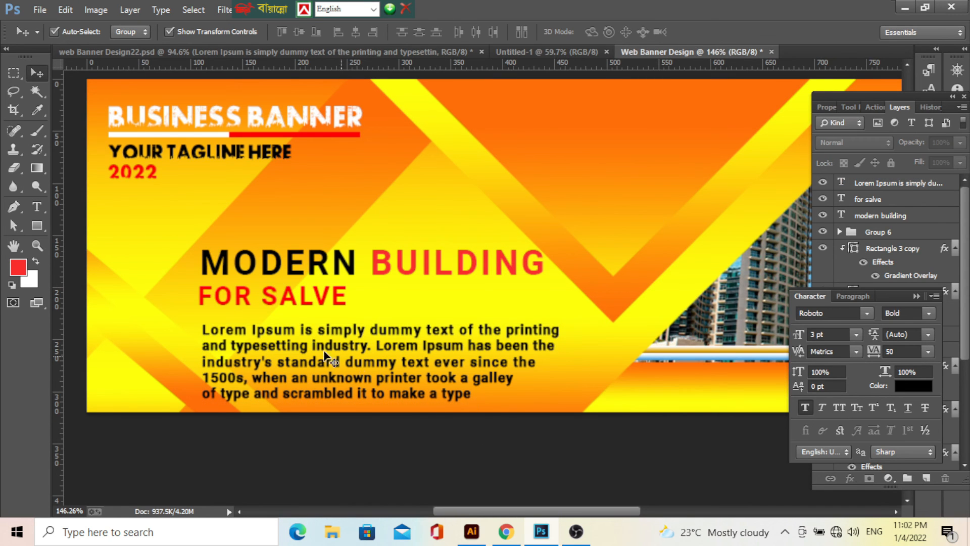
Step: Nudge the Lorem Ipsum paragraph up until it sits tightly under "FOR SALVE" and slightly left to match the headline's left edge
{"action": "scroll", "coordinate": [303, 346], "scroll_direction": "down", "scroll_amount": 5}
{"action": "scroll", "coordinate": [300, 348], "scroll_direction": "up", "scroll_amount": 3}
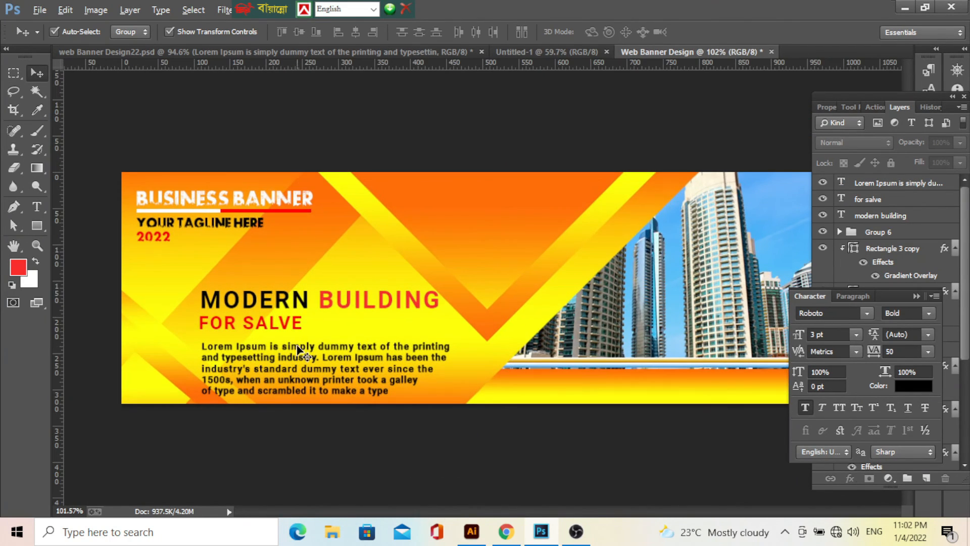
{"action": "left_click", "coordinate": [295, 332]}
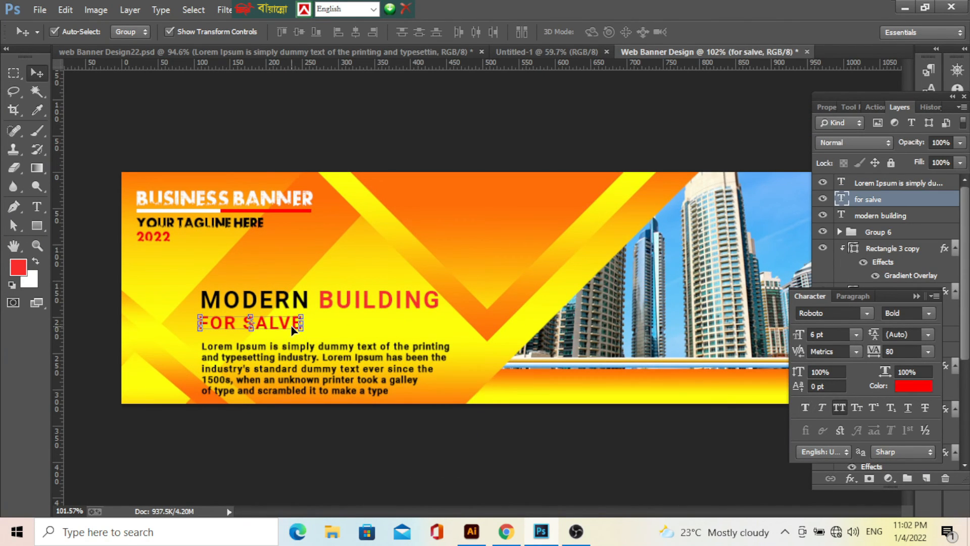
{"action": "left_click", "coordinate": [321, 376]}
{"action": "key", "text": "Up"}
{"action": "key", "text": "Up"}
{"action": "key", "text": "Up"}
{"action": "key", "text": "Up"}
{"action": "key", "text": "Up"}
{"action": "key", "text": "Up"}
{"action": "key", "text": "Up"}
{"action": "key", "text": "Up"}
{"action": "key", "text": "Up"}
{"action": "key", "text": "Up"}
{"action": "key", "text": "Up"}
{"action": "key", "text": "Up"}
{"action": "key", "text": "Up"}
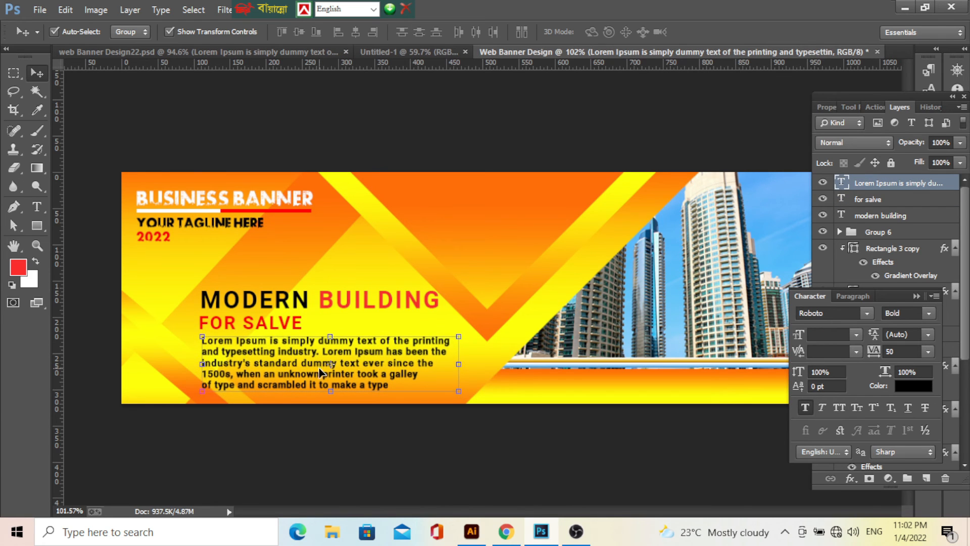
{"action": "key", "text": "Left"}
{"action": "key", "text": "Left"}
{"action": "key", "text": "Left"}
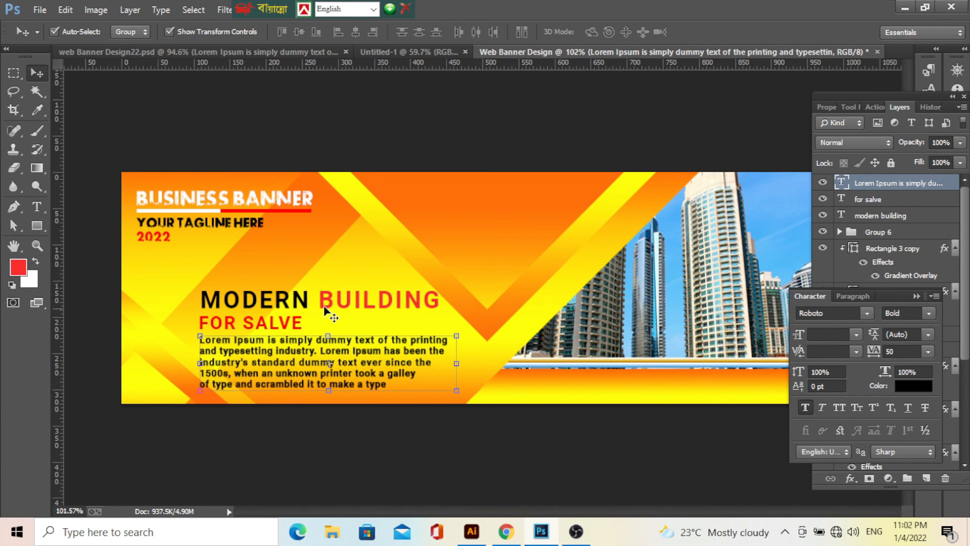
Step: Align the left edges of the "MODERN BUILDING", "FOR SALVE" and Lorem Ipsum text layers and group them
{"action": "left_click", "coordinate": [319, 308]}
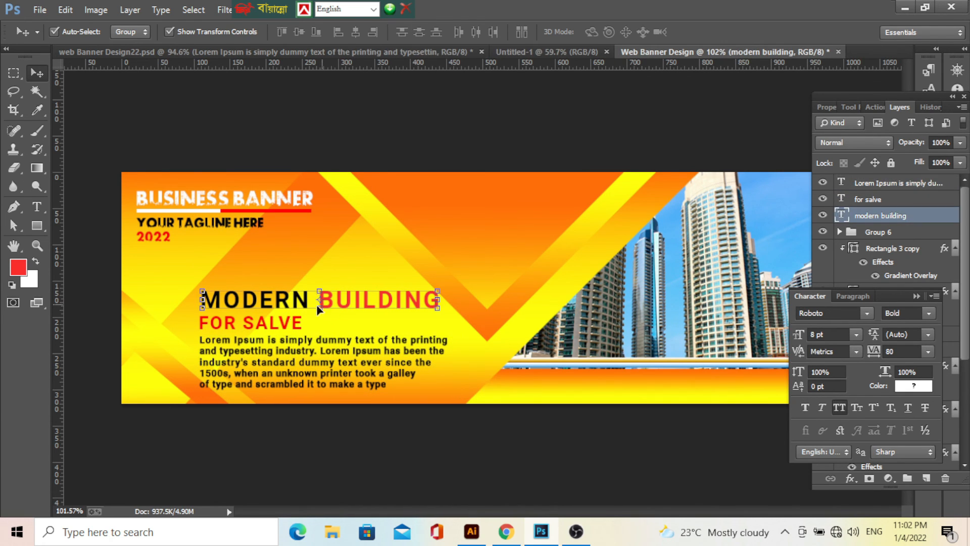
{"action": "left_click", "coordinate": [282, 329], "text": "shift"}
{"action": "left_click", "coordinate": [295, 355], "text": "shift"}
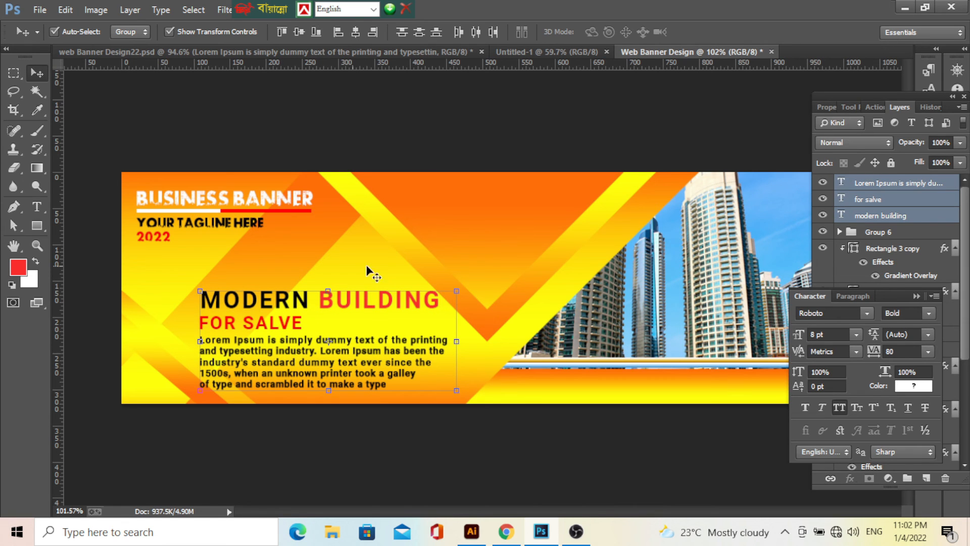
{"action": "left_click", "coordinate": [337, 32]}
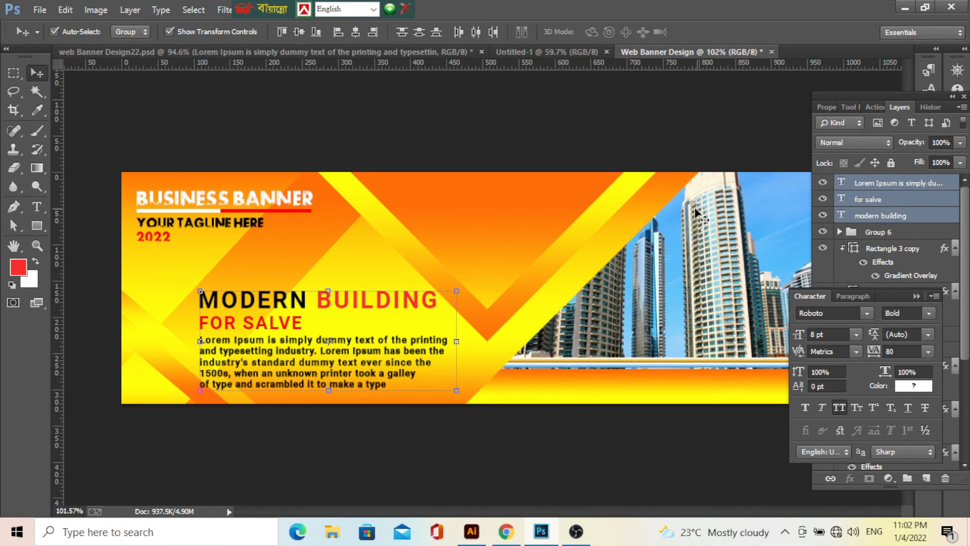
{"action": "key", "text": "ctrl+g"}
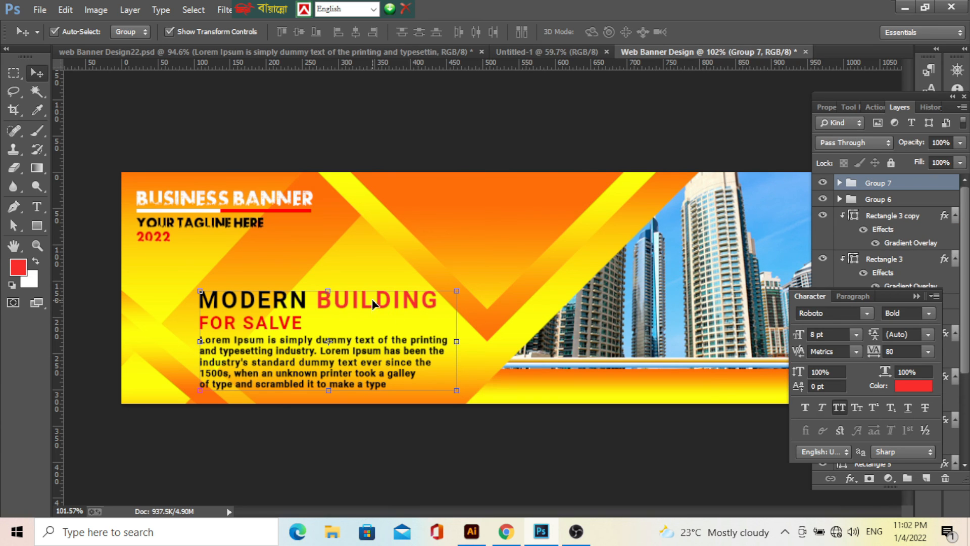
Step: Nudge the headline and paragraph group slightly left, adjust its height finely, and deselect it
{"action": "key", "text": "Left"}
{"action": "key", "text": "Left"}
{"action": "key", "text": "Left"}
{"action": "key", "text": "Left"}
{"action": "key", "text": "Left"}
{"action": "key", "text": "Left"}
{"action": "key", "text": "Left"}
{"action": "key", "text": "Left"}
{"action": "key", "text": "Left"}
{"action": "key", "text": "Left"}
{"action": "key", "text": "Up"}
{"action": "key", "text": "Up"}
{"action": "key", "text": "Up"}
{"action": "key", "text": "Up"}
{"action": "key", "text": "Up"}
{"action": "key", "text": "Up"}
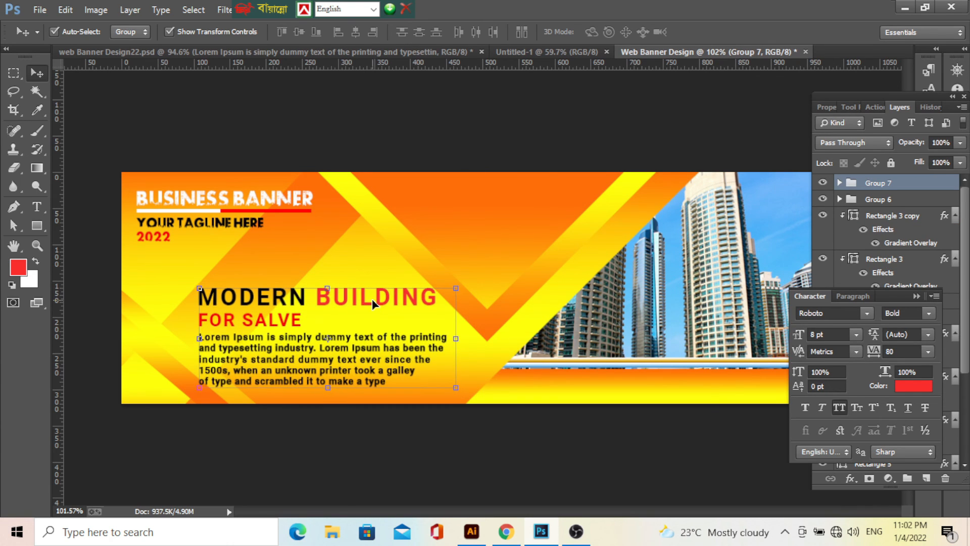
{"action": "key", "text": "Left"}
{"action": "key", "text": "Left"}
{"action": "key", "text": "Left"}
{"action": "key", "text": "Down"}
{"action": "key", "text": "Down"}
{"action": "key", "text": "Down"}
{"action": "key", "text": "Down"}
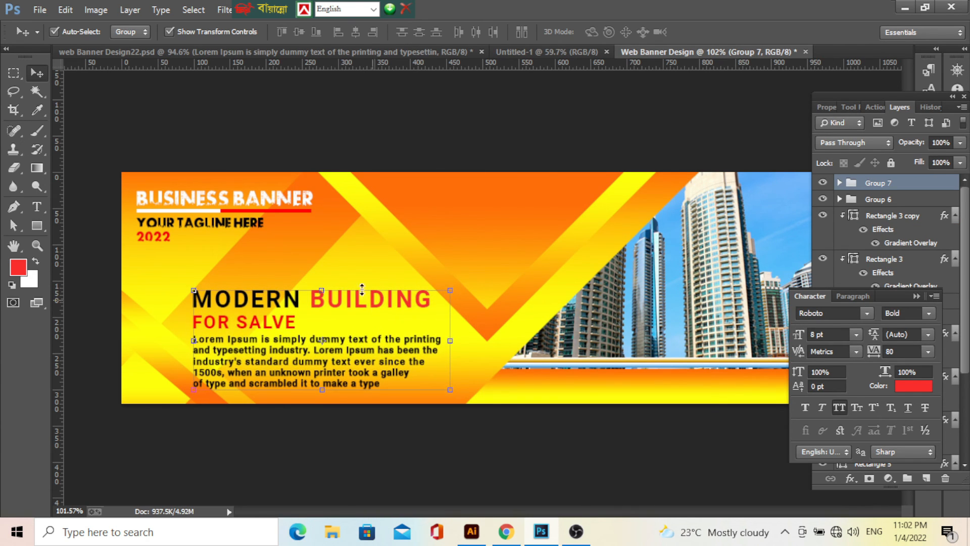
{"action": "left_click", "coordinate": [437, 348]}
{"action": "scroll", "coordinate": [437, 354], "scroll_direction": "down", "scroll_amount": 3, "text": "alt"}
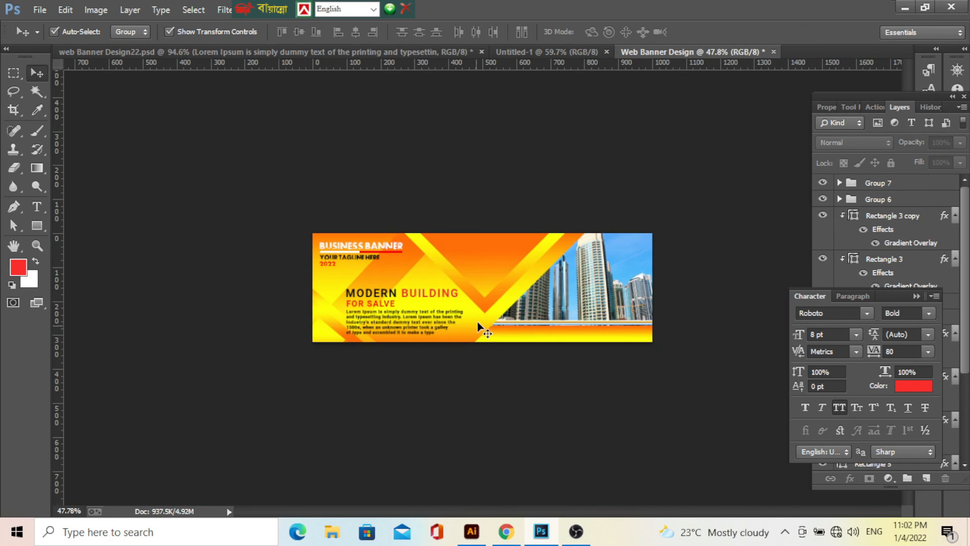
{"action": "scroll", "coordinate": [477, 329], "scroll_direction": "up", "scroll_amount": 2, "text": "alt"}
{"action": "scroll", "coordinate": [503, 334], "scroll_direction": "up", "scroll_amount": 3, "text": "alt"}
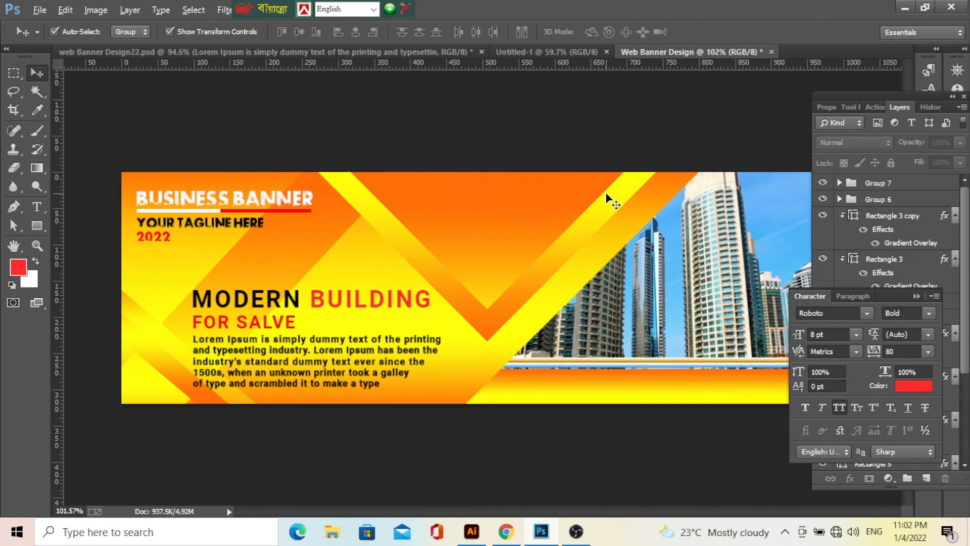
{"action": "scroll", "coordinate": [606, 193], "scroll_direction": "up", "scroll_amount": 2}
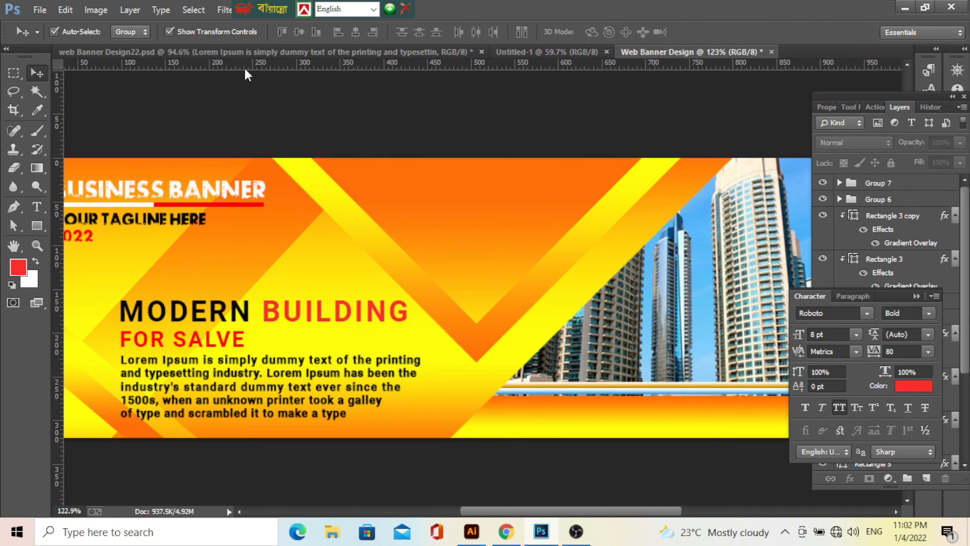
Step: Copy the "YOUR LOGO" group from web Banner Design22.psd into the top of the Web Banner Design document and enlarge it to about 115%
{"action": "left_click", "coordinate": [214, 51]}
{"action": "left_click", "coordinate": [501, 216]}
{"action": "left_click_drag", "start_coordinate": [462, 161], "coordinate": [389, 64]}
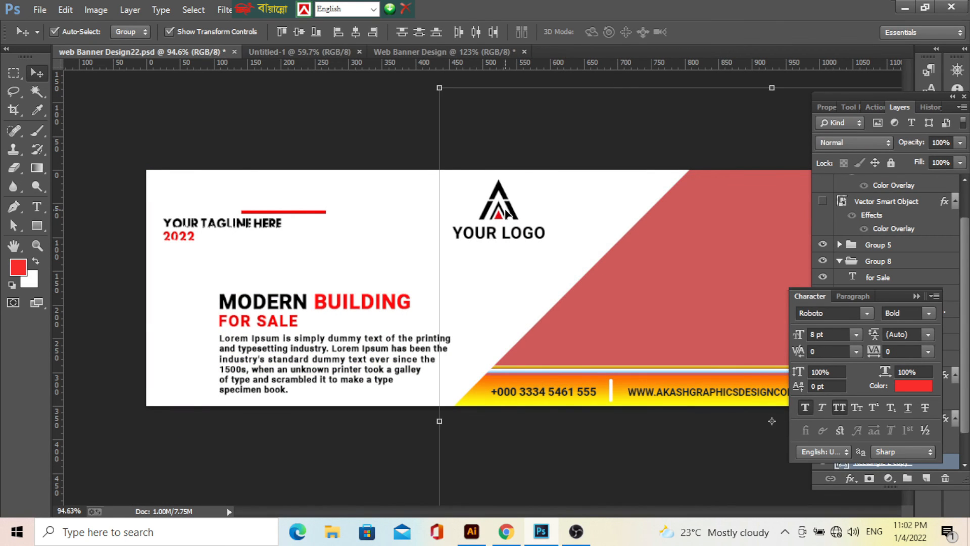
{"action": "left_click", "coordinate": [507, 213]}
{"action": "left_click_drag", "start_coordinate": [460, 166], "coordinate": [509, 215]}
{"action": "left_click_drag", "start_coordinate": [554, 176], "coordinate": [560, 168]}
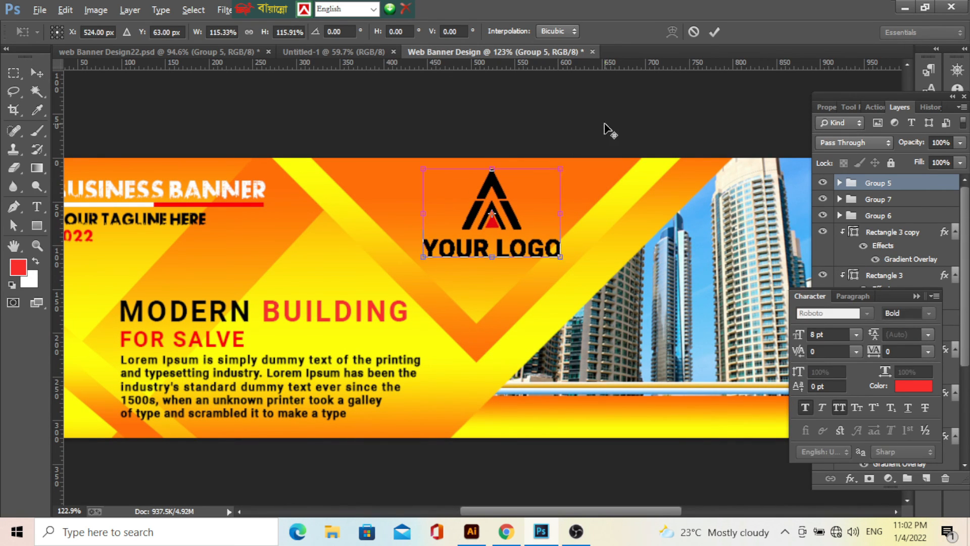
{"action": "left_click", "coordinate": [713, 32]}
Step: Nudge the logo group left until it is centered in the V-shaped panel
{"action": "key", "text": "Left"}
{"action": "key", "text": "Left"}
{"action": "key", "text": "Left"}
{"action": "key", "text": "Left"}
{"action": "key", "text": "Left"}
{"action": "key", "text": "Left"}
{"action": "key", "text": "Left"}
{"action": "key", "text": "Left"}
{"action": "key", "text": "Left"}
{"action": "key", "text": "Left"}
{"action": "key", "text": "Left"}
{"action": "key", "text": "Left"}
{"action": "key", "text": "Left"}
{"action": "key", "text": "Left"}
{"action": "key", "text": "Left"}
{"action": "key", "text": "Left"}
{"action": "key", "text": "Left"}
{"action": "key", "text": "Left"}
{"action": "key", "text": "Left"}
{"action": "key", "text": "Left"}
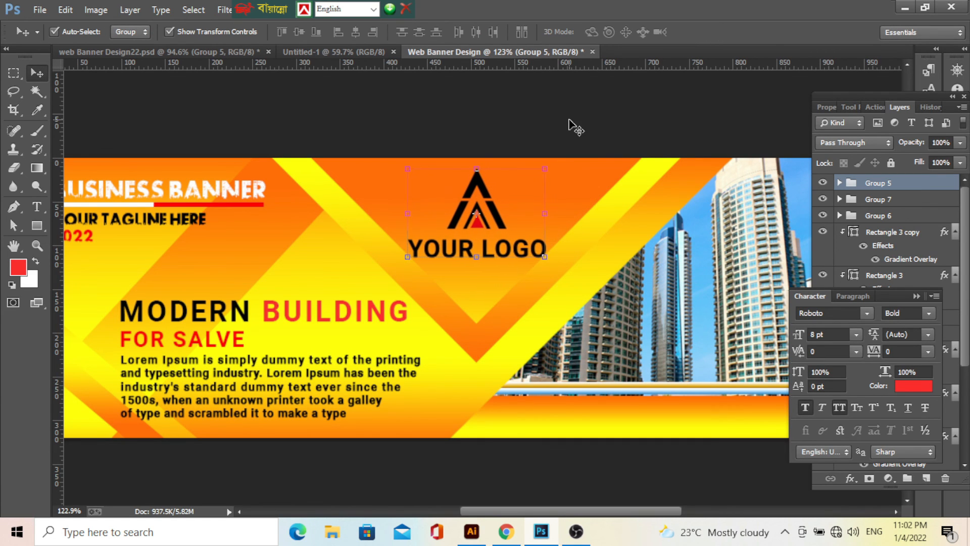
{"action": "left_click", "coordinate": [568, 120]}
Step: Scale the logo group down around its center to about 139 × 90 px
{"action": "scroll", "coordinate": [492, 282], "scroll_direction": "down", "scroll_amount": 5}
{"action": "scroll", "coordinate": [492, 283], "scroll_direction": "up", "scroll_amount": 5}
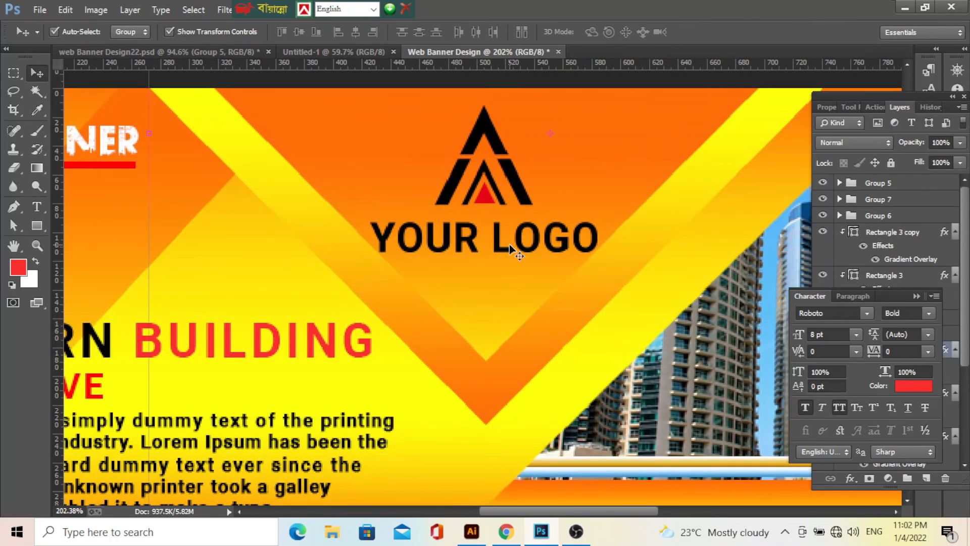
{"action": "left_click", "coordinate": [511, 247]}
{"action": "left_click", "coordinate": [523, 251]}
{"action": "left_click_drag", "start_coordinate": [596, 253], "coordinate": [584, 241]}
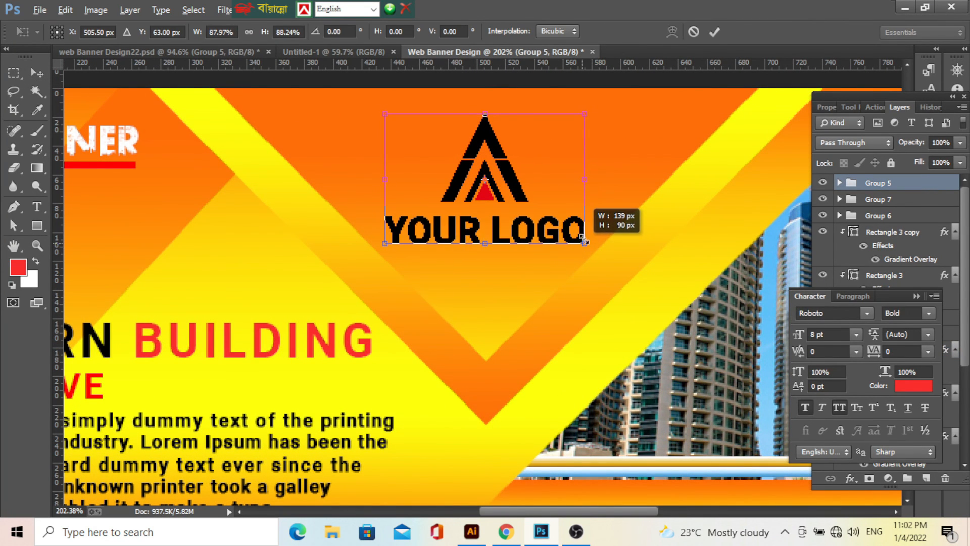
{"action": "left_click", "coordinate": [713, 33]}
{"action": "key", "text": "ctrl+0"}
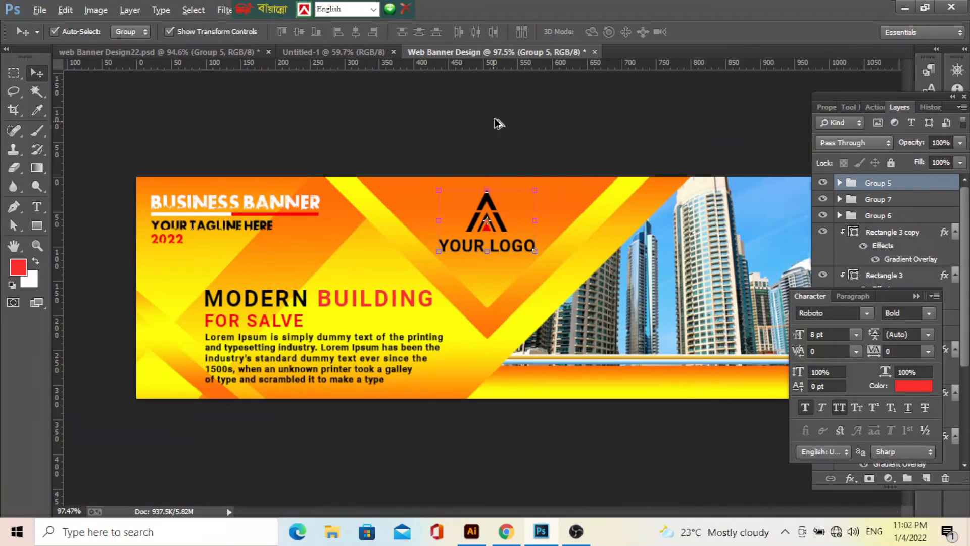
Step: Copy the phone number and website group from web Banner Design22.psd onto the gradient strip below the building photo in Web Banner Design
{"action": "scroll", "coordinate": [463, 250], "scroll_direction": "down", "scroll_amount": 7}
{"action": "scroll", "coordinate": [680, 397], "scroll_direction": "up", "scroll_amount": 1}
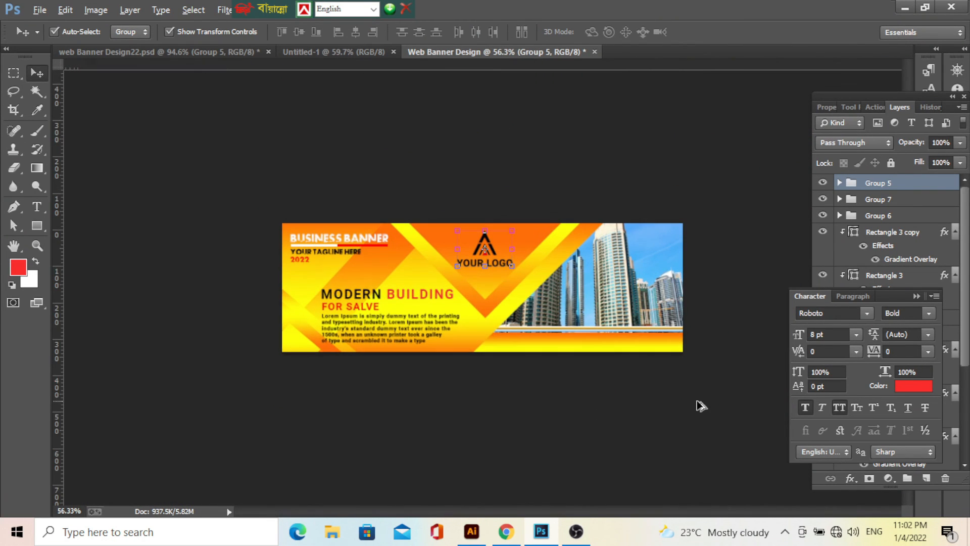
{"action": "scroll", "coordinate": [747, 432], "scroll_direction": "up", "scroll_amount": 5}
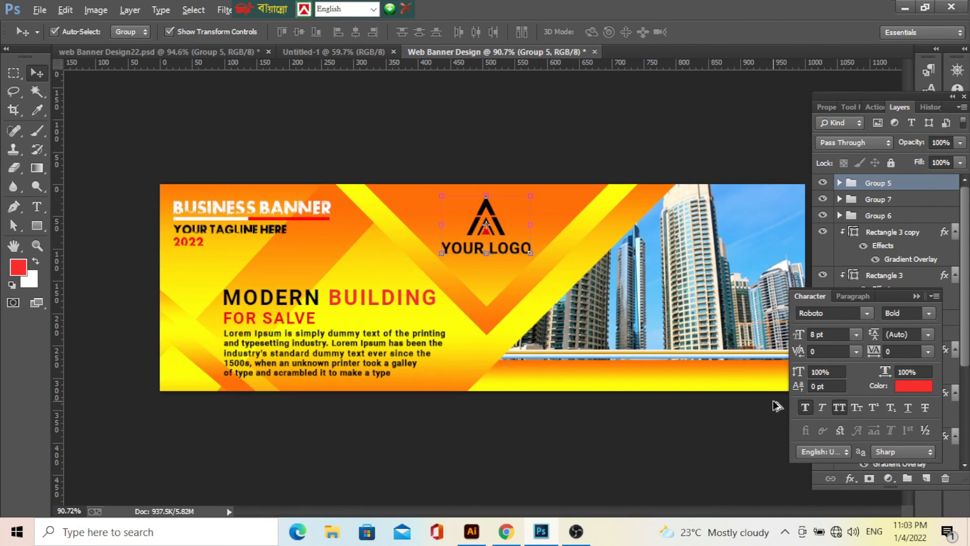
{"action": "left_click", "coordinate": [340, 53]}
{"action": "left_click", "coordinate": [212, 53]}
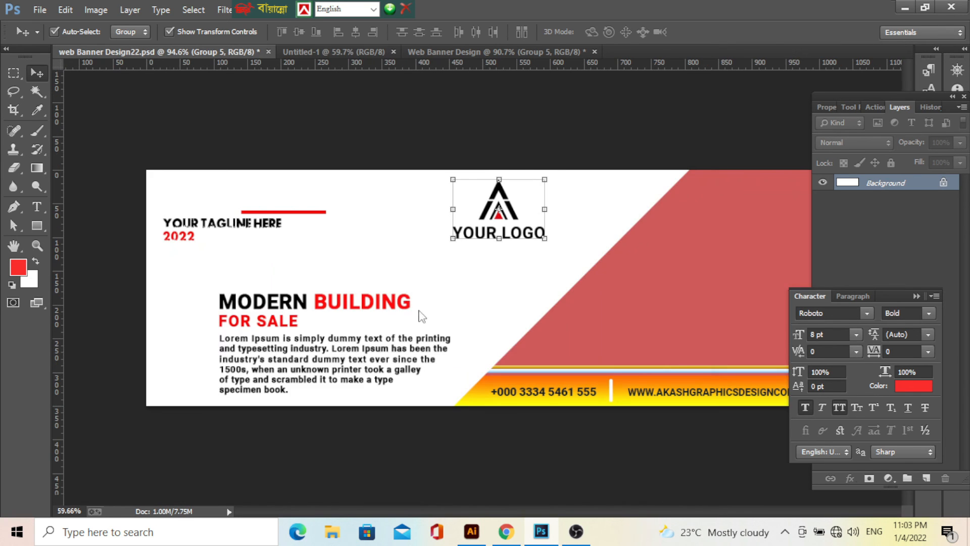
{"action": "left_click", "coordinate": [631, 360]}
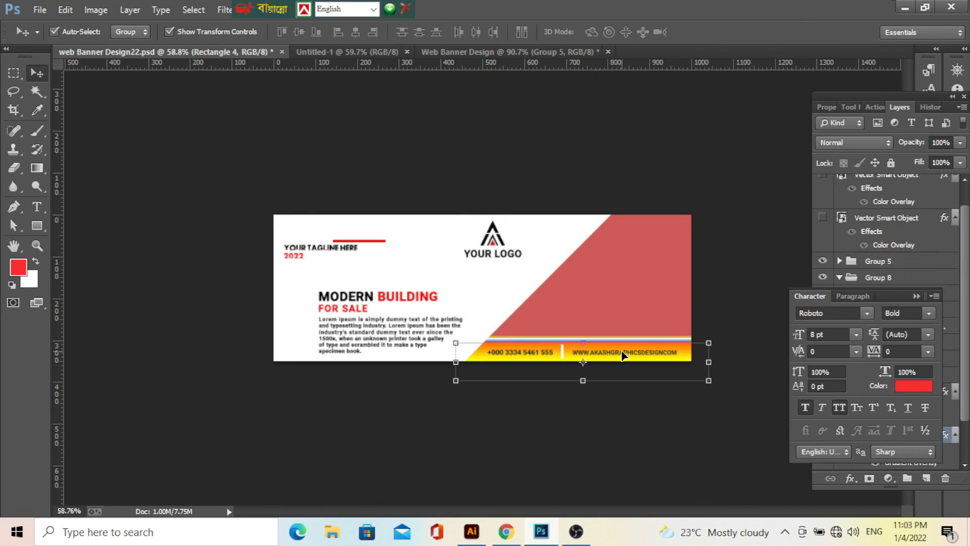
{"action": "left_click_drag", "start_coordinate": [626, 360], "coordinate": [654, 319]}
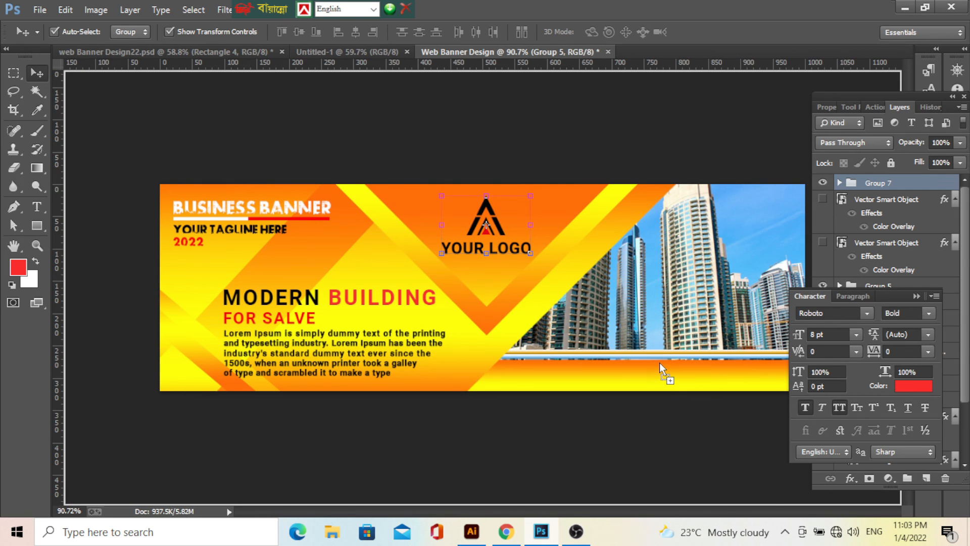
{"action": "left_click_drag", "start_coordinate": [668, 373], "coordinate": [669, 372]}
Step: Hide the panels and view the whole banner
{"action": "scroll", "coordinate": [722, 385], "scroll_direction": "down", "scroll_amount": 2}
{"action": "scroll", "coordinate": [757, 383], "scroll_direction": "up", "scroll_amount": 2}
{"action": "key", "text": "Tab"}
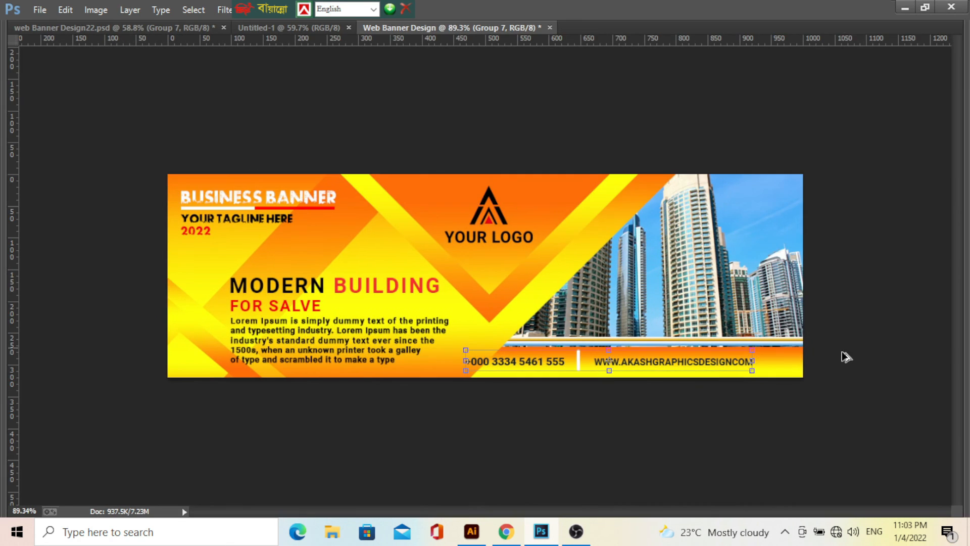
Step: Shift the phone number and website group right so it fits inside the gradient strip below the building photo, and deselect it
{"action": "scroll", "coordinate": [853, 404], "scroll_direction": "up", "scroll_amount": 2}
{"action": "scroll", "coordinate": [860, 422], "scroll_direction": "up", "scroll_amount": 1}
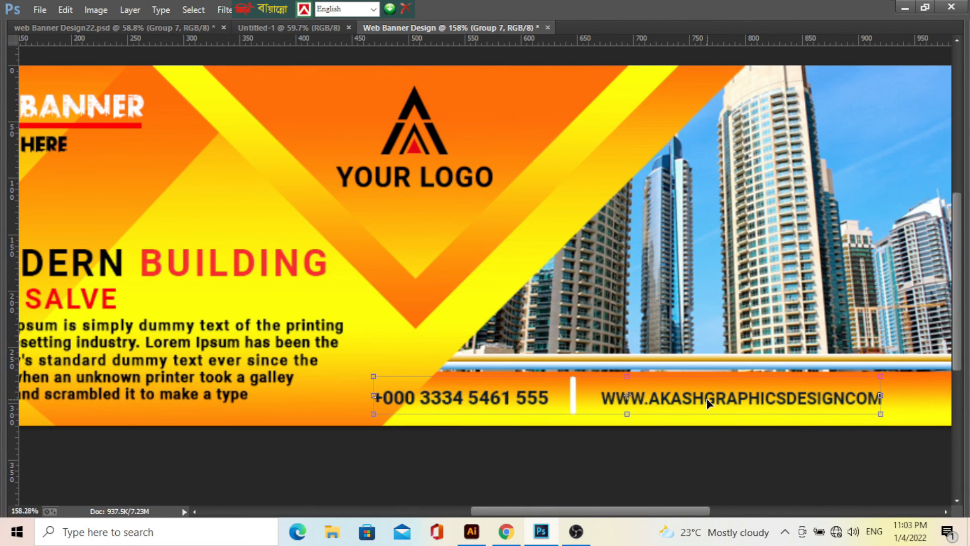
{"action": "left_click_drag", "start_coordinate": [726, 405], "coordinate": [765, 410]}
{"action": "scroll", "coordinate": [764, 411], "scroll_direction": "down", "scroll_amount": 2}
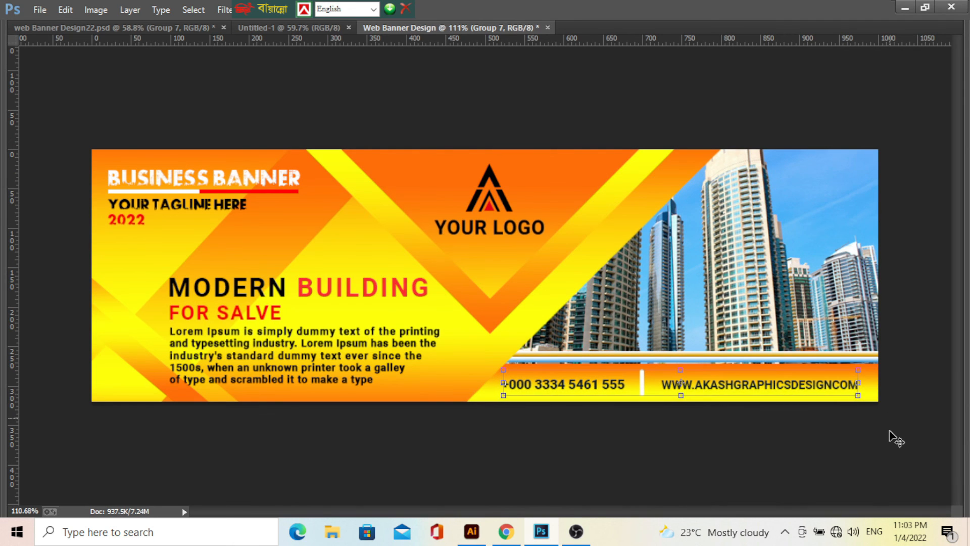
{"action": "left_click", "coordinate": [646, 435]}
{"action": "scroll", "coordinate": [641, 432], "scroll_direction": "down", "scroll_amount": 1}
{"action": "scroll", "coordinate": [526, 329], "scroll_direction": "up", "scroll_amount": 3}
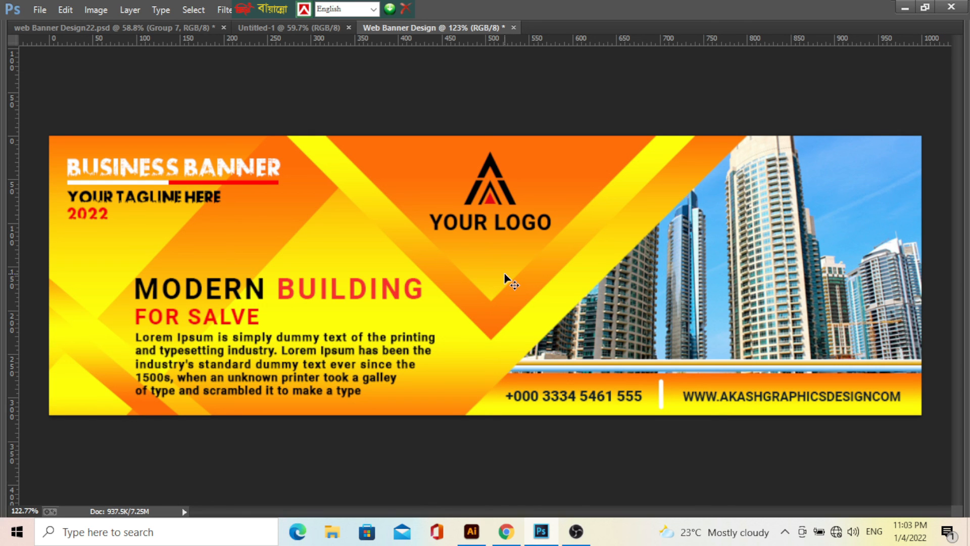
{"action": "scroll", "coordinate": [535, 273], "scroll_direction": "down", "scroll_amount": 5}
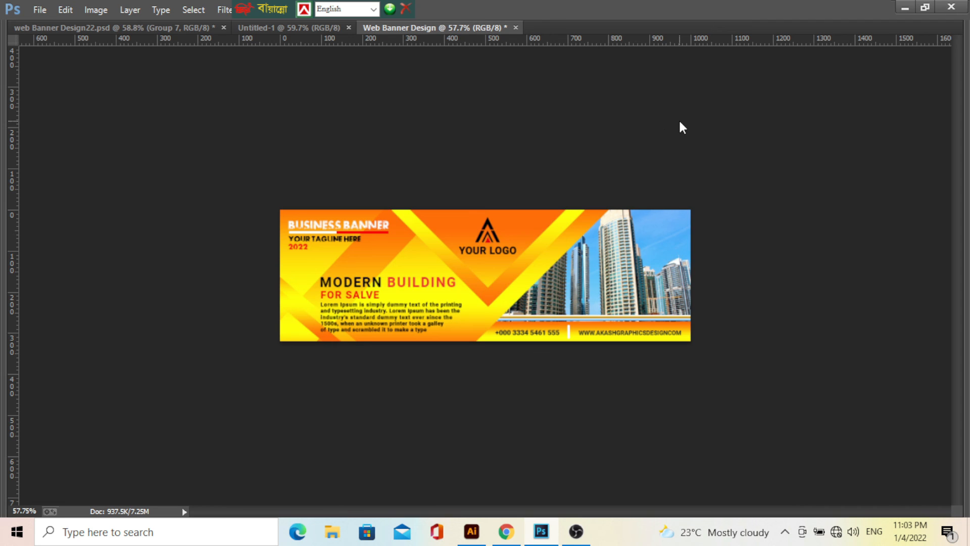
Step: Save the banner to the Desktop as the Photoshop file Web Banner Design2022, with layers and Maximize Compatibility kept on
{"action": "key", "text": "ctrl+s"}
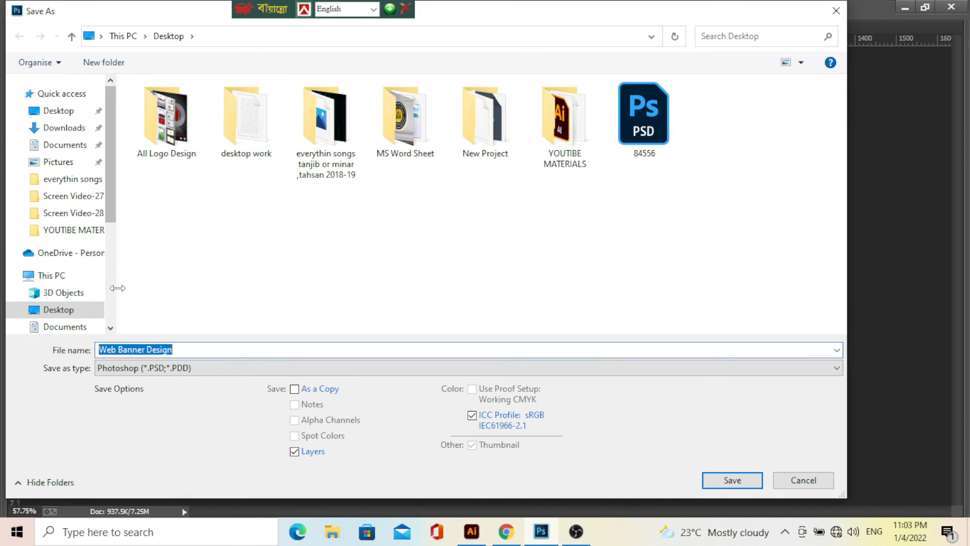
{"action": "left_click", "coordinate": [70, 113]}
{"action": "left_click", "coordinate": [181, 350]}
{"action": "double_click", "coordinate": [201, 350]}
{"action": "left_click", "coordinate": [202, 350]}
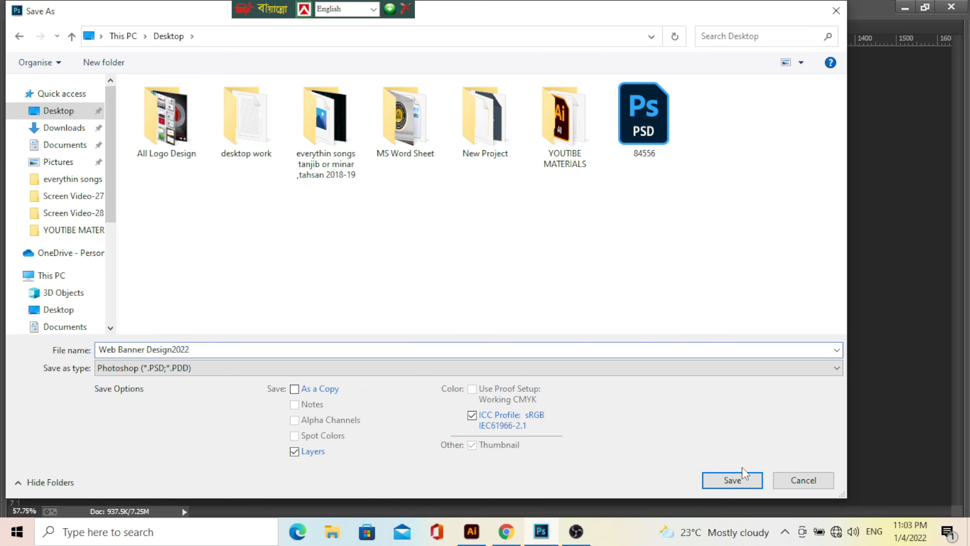
{"action": "type", "text": "2022"}
{"action": "left_click", "coordinate": [733, 479]}
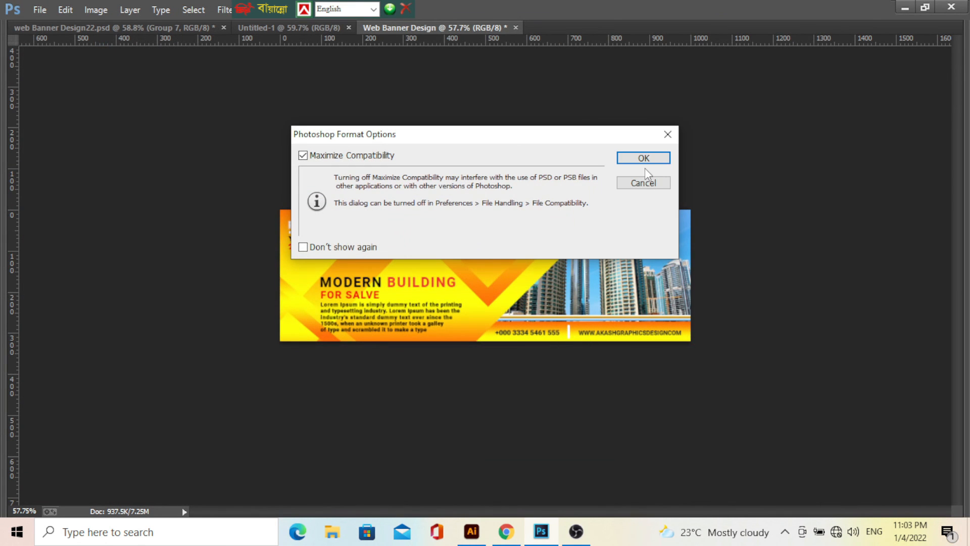
{"action": "left_click", "coordinate": [644, 158]}
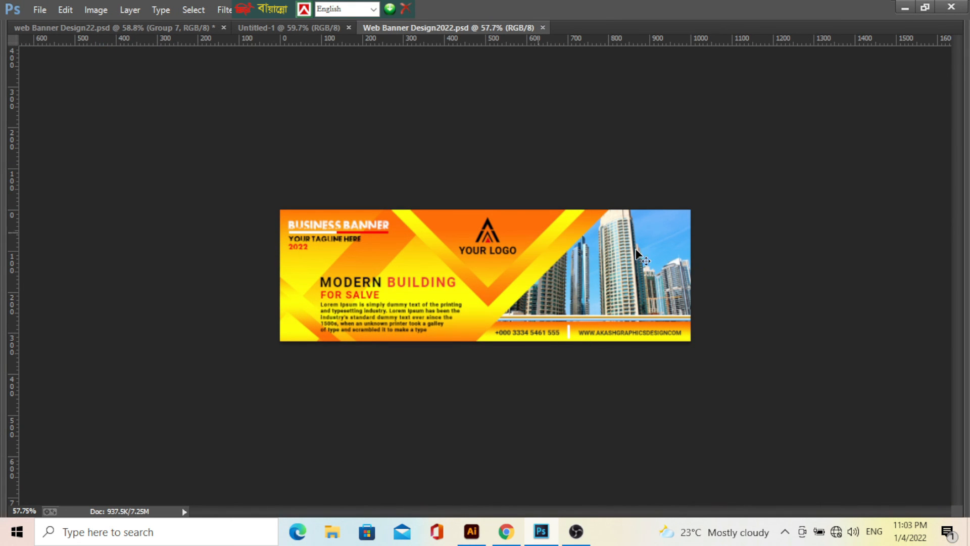